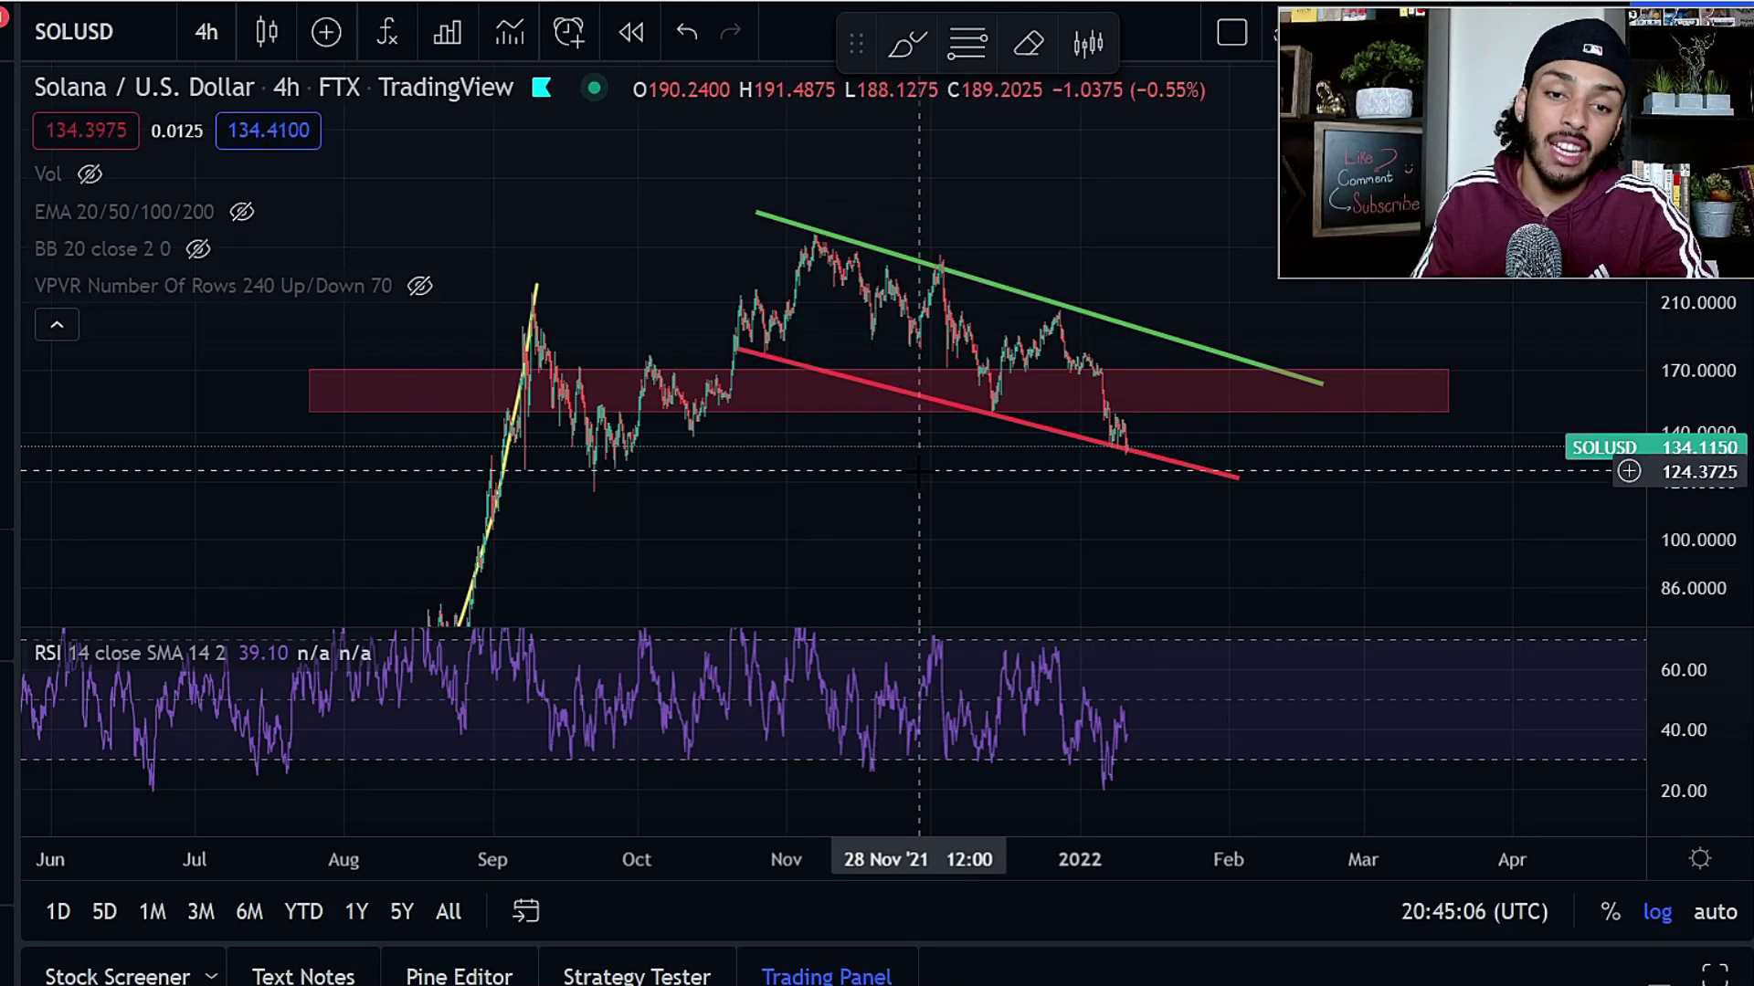
- Place a horizontal line at 117.90 beneath the channel, circle the latest price drop with the brush, and undo the brush marks
{"action": "left_click", "coordinate": [907, 43]}
{"action": "mouse_move", "coordinate": [1212, 366]}
{"action": "left_mouse_down"}
{"action": "mouse_move", "coordinate": [951, 394]}
{"action": "mouse_move", "coordinate": [1242, 372]}
{"action": "left_mouse_up"}
{"action": "key", "text": "ctrl+z"}
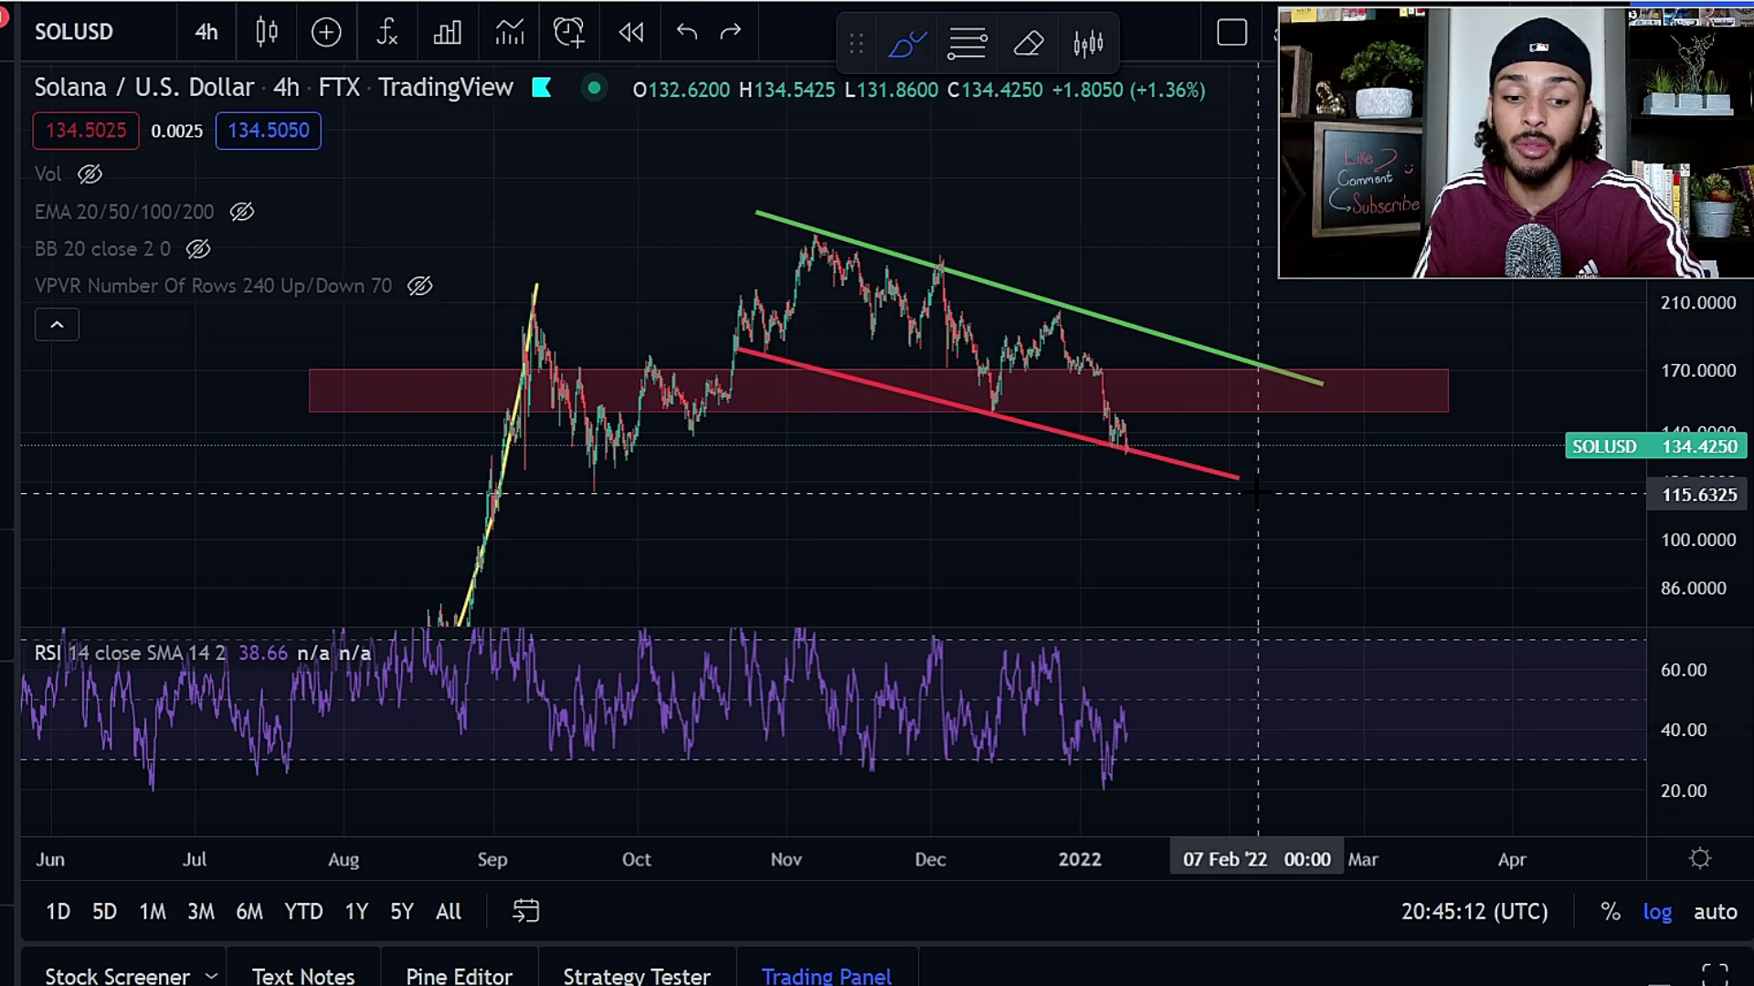
{"action": "key", "text": "alt+h"}
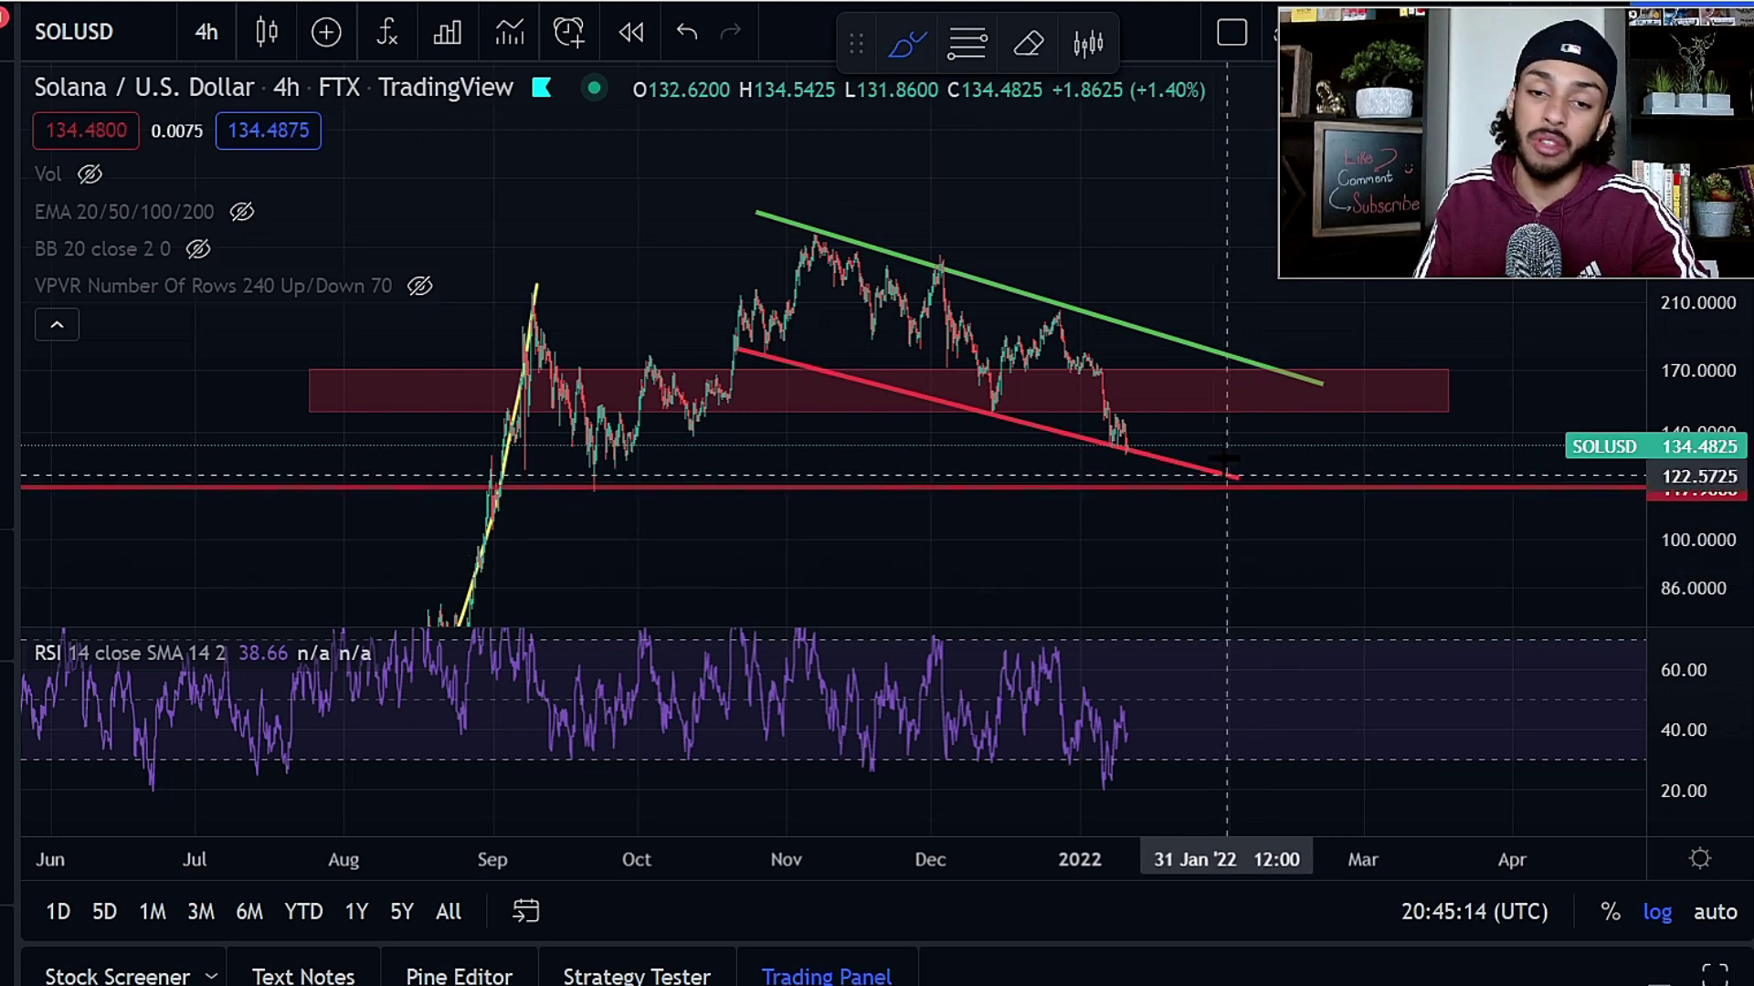
{"action": "left_click_drag", "start_coordinate": [1179, 399], "coordinate": [1171, 398]}
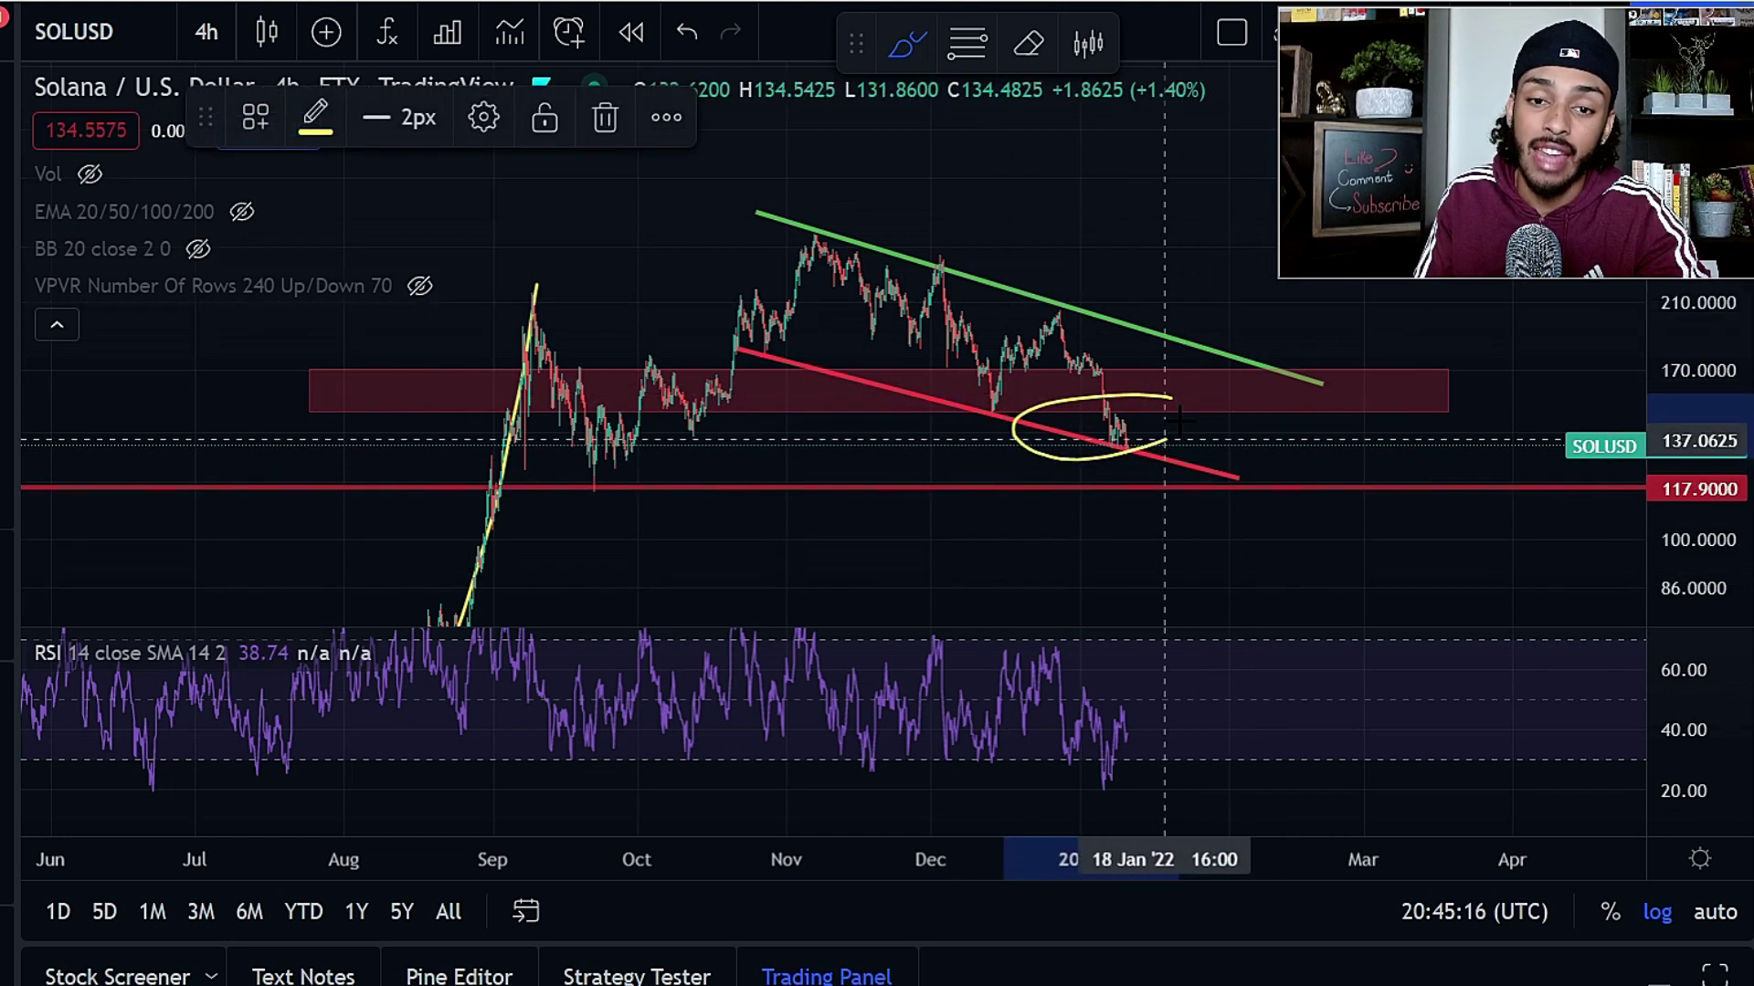
{"action": "key", "text": "ctrl+z"}
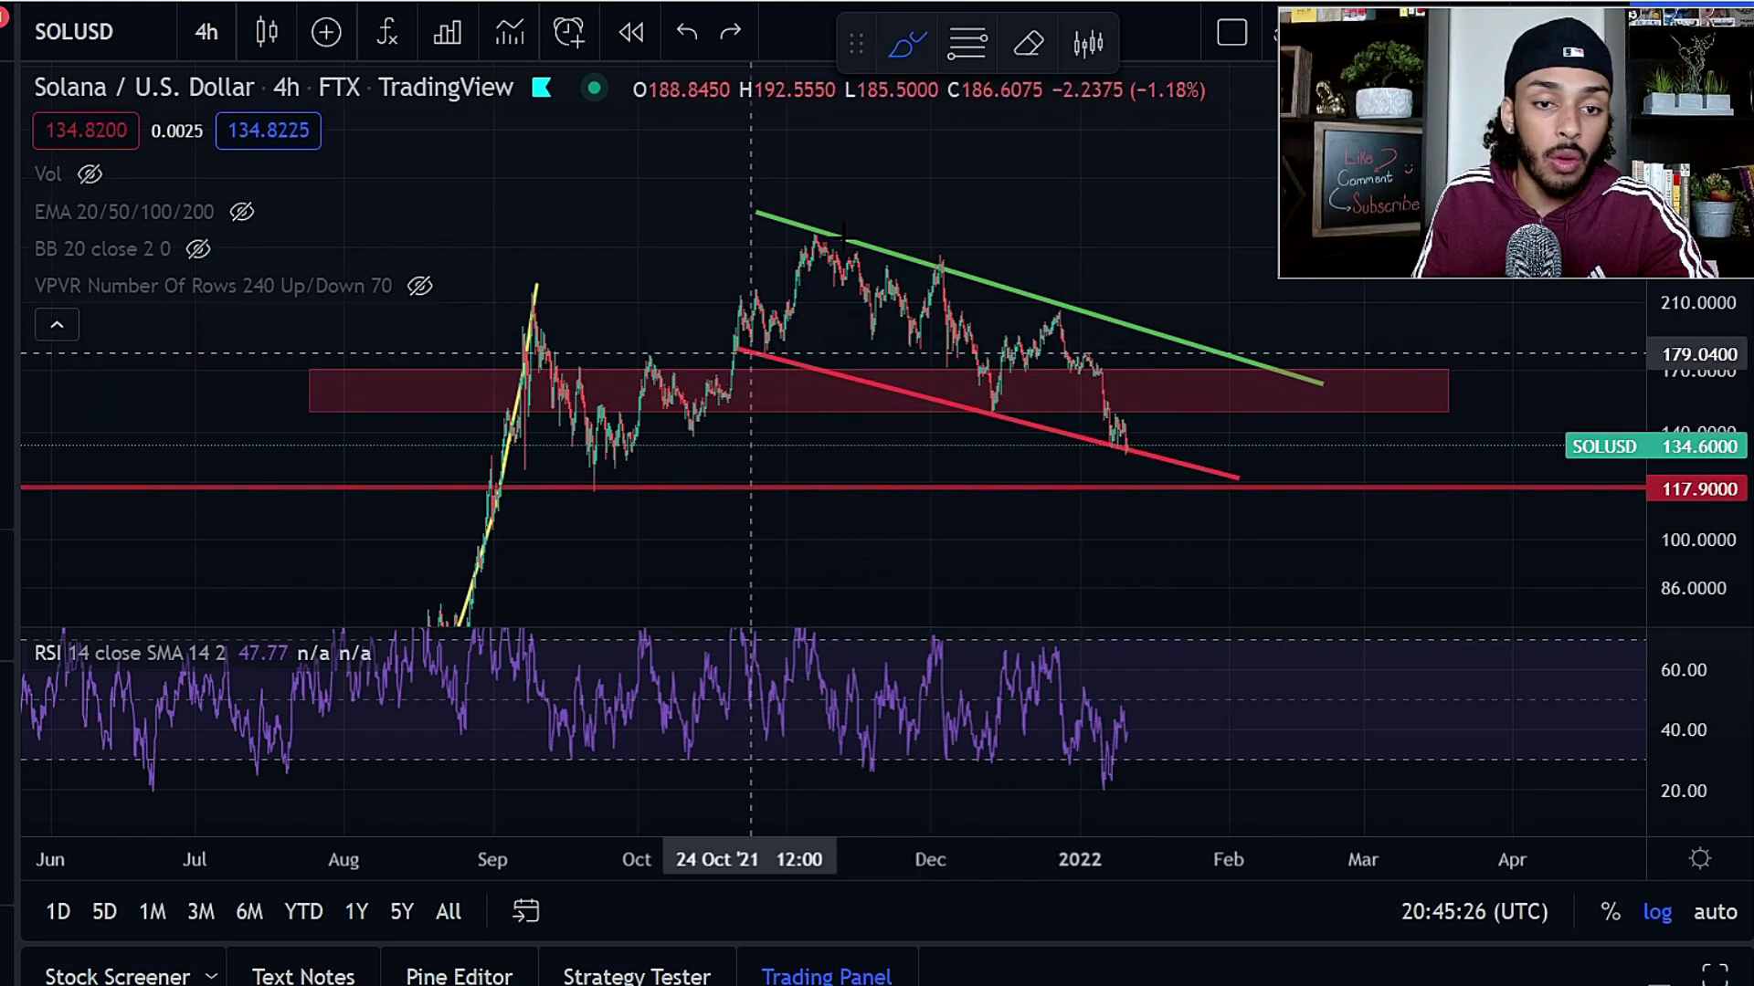
- Sketch the rally from the September low to the November high with the brush, box the peak, and undo the strokes
{"action": "mouse_move", "coordinate": [612, 472]}
{"action": "left_mouse_down"}
{"action": "mouse_move", "coordinate": [598, 457]}
{"action": "mouse_move", "coordinate": [602, 501]}
{"action": "mouse_move", "coordinate": [575, 480]}
{"action": "mouse_move", "coordinate": [845, 212]}
{"action": "mouse_move", "coordinate": [822, 215]}
{"action": "mouse_move", "coordinate": [995, 320]}
{"action": "left_mouse_up"}
{"action": "key", "text": "ctrl+z"}
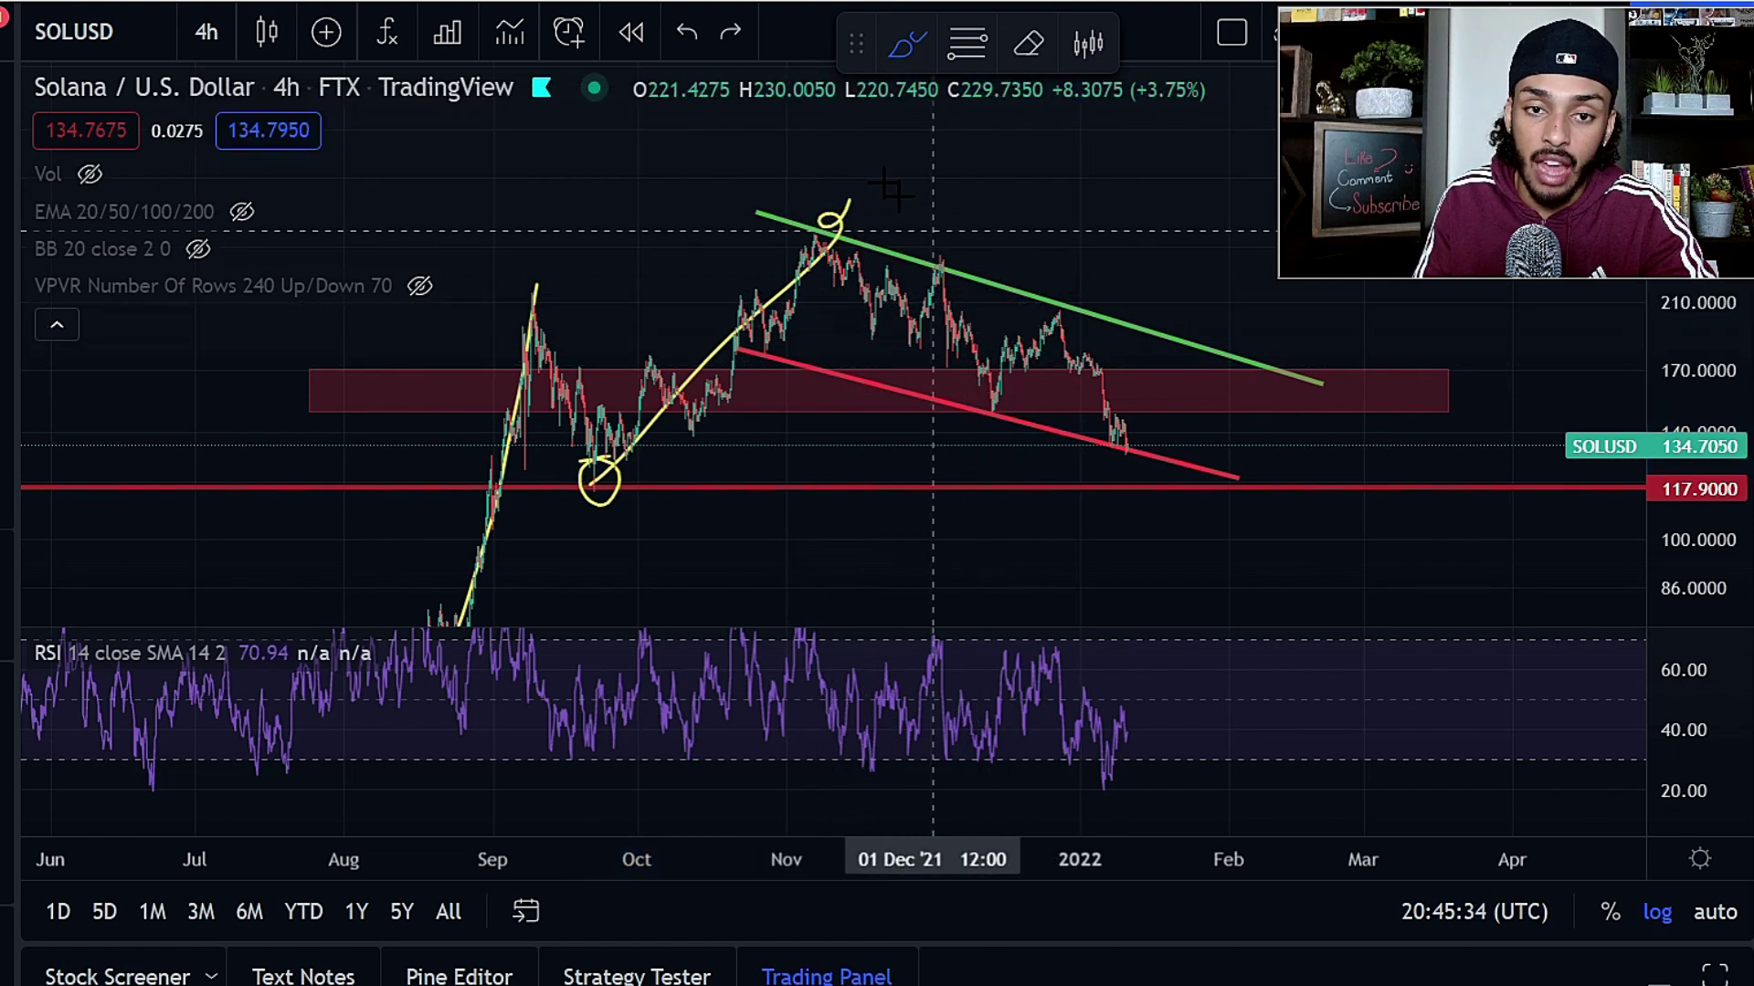
{"action": "mouse_move", "coordinate": [856, 165]}
{"action": "left_mouse_down"}
{"action": "mouse_move", "coordinate": [744, 278]}
{"action": "mouse_move", "coordinate": [885, 269]}
{"action": "left_mouse_up"}
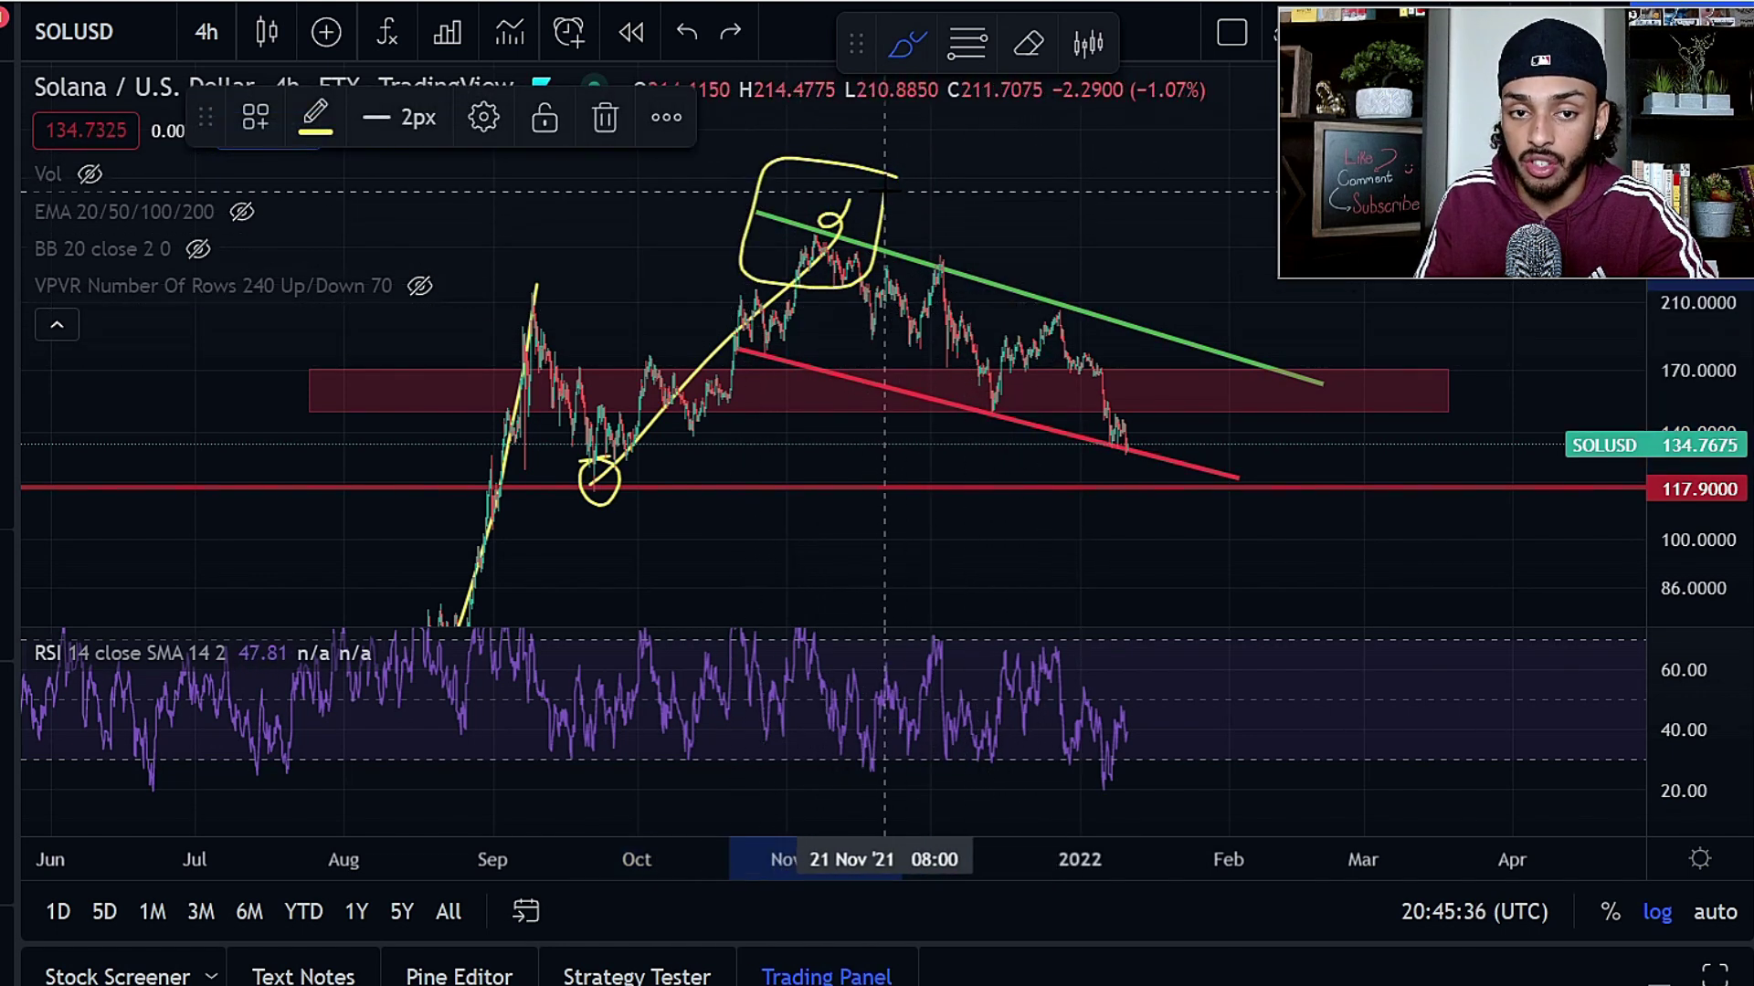
{"action": "key", "text": "ctrl+z"}
{"action": "mouse_move", "coordinate": [747, 372]}
{"action": "left_mouse_down"}
{"action": "mouse_move", "coordinate": [822, 268]}
{"action": "mouse_move", "coordinate": [1024, 286]}
{"action": "mouse_move", "coordinate": [1198, 493]}
{"action": "left_mouse_up"}
{"action": "key", "text": "ctrl+z"}
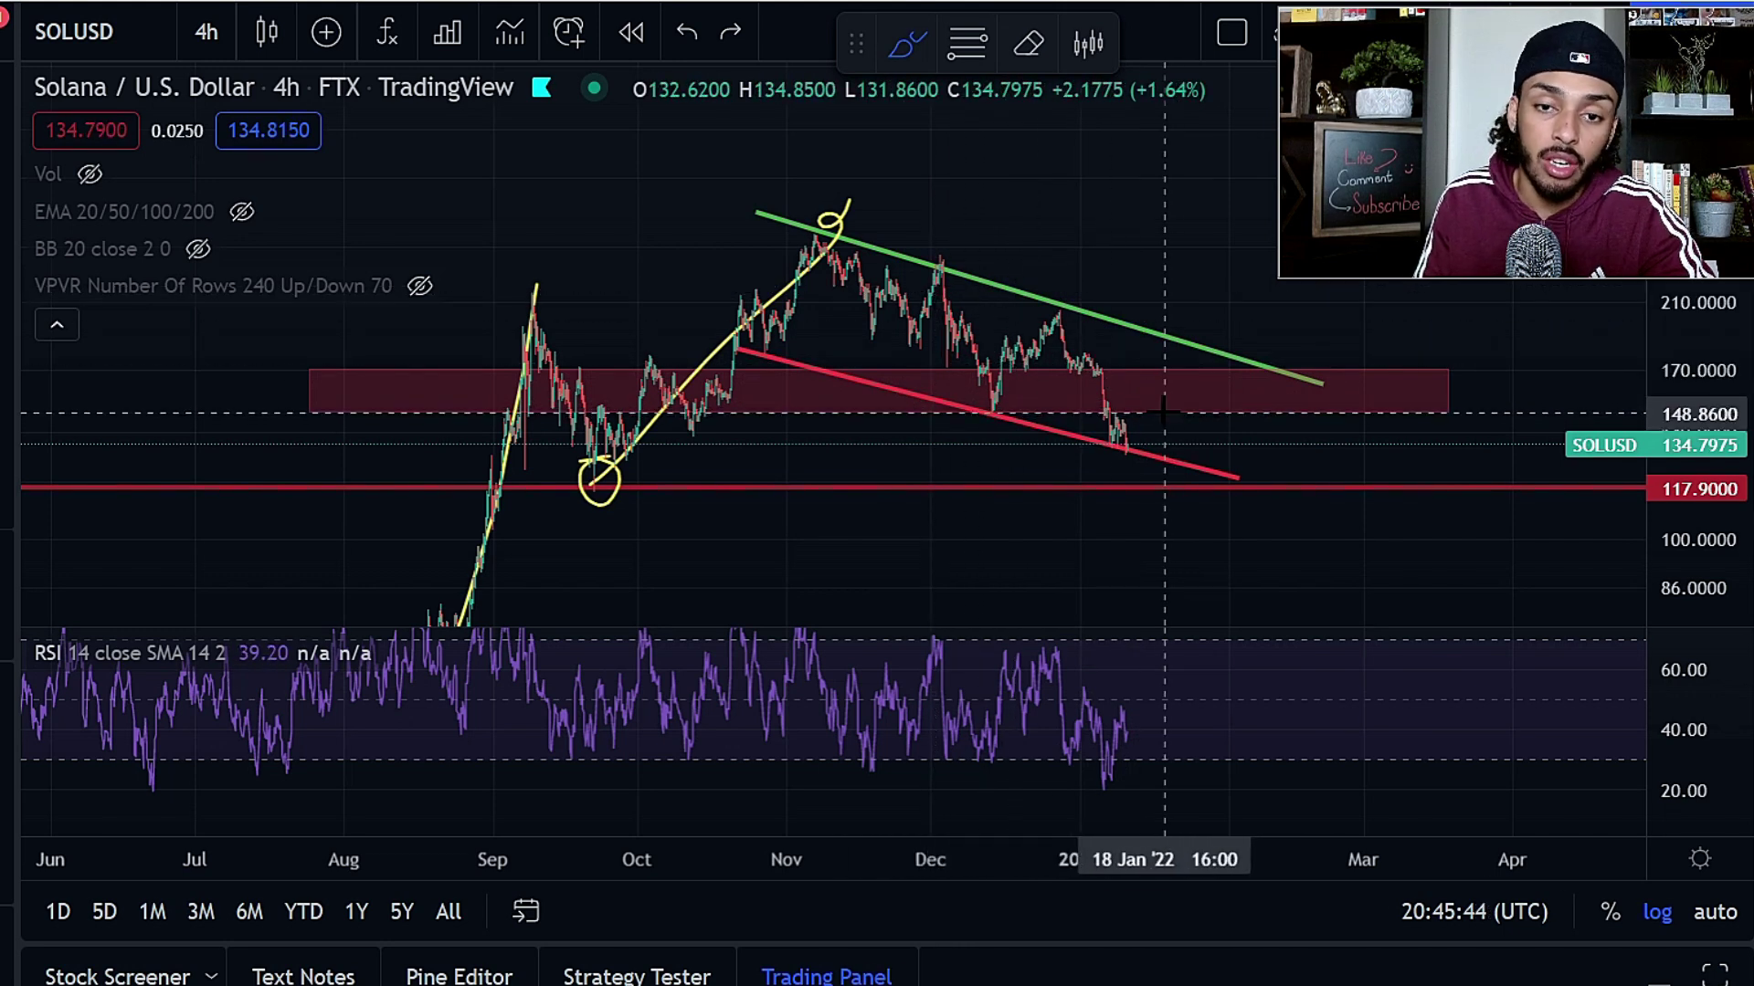
{"action": "key", "text": "ctrl+z"}
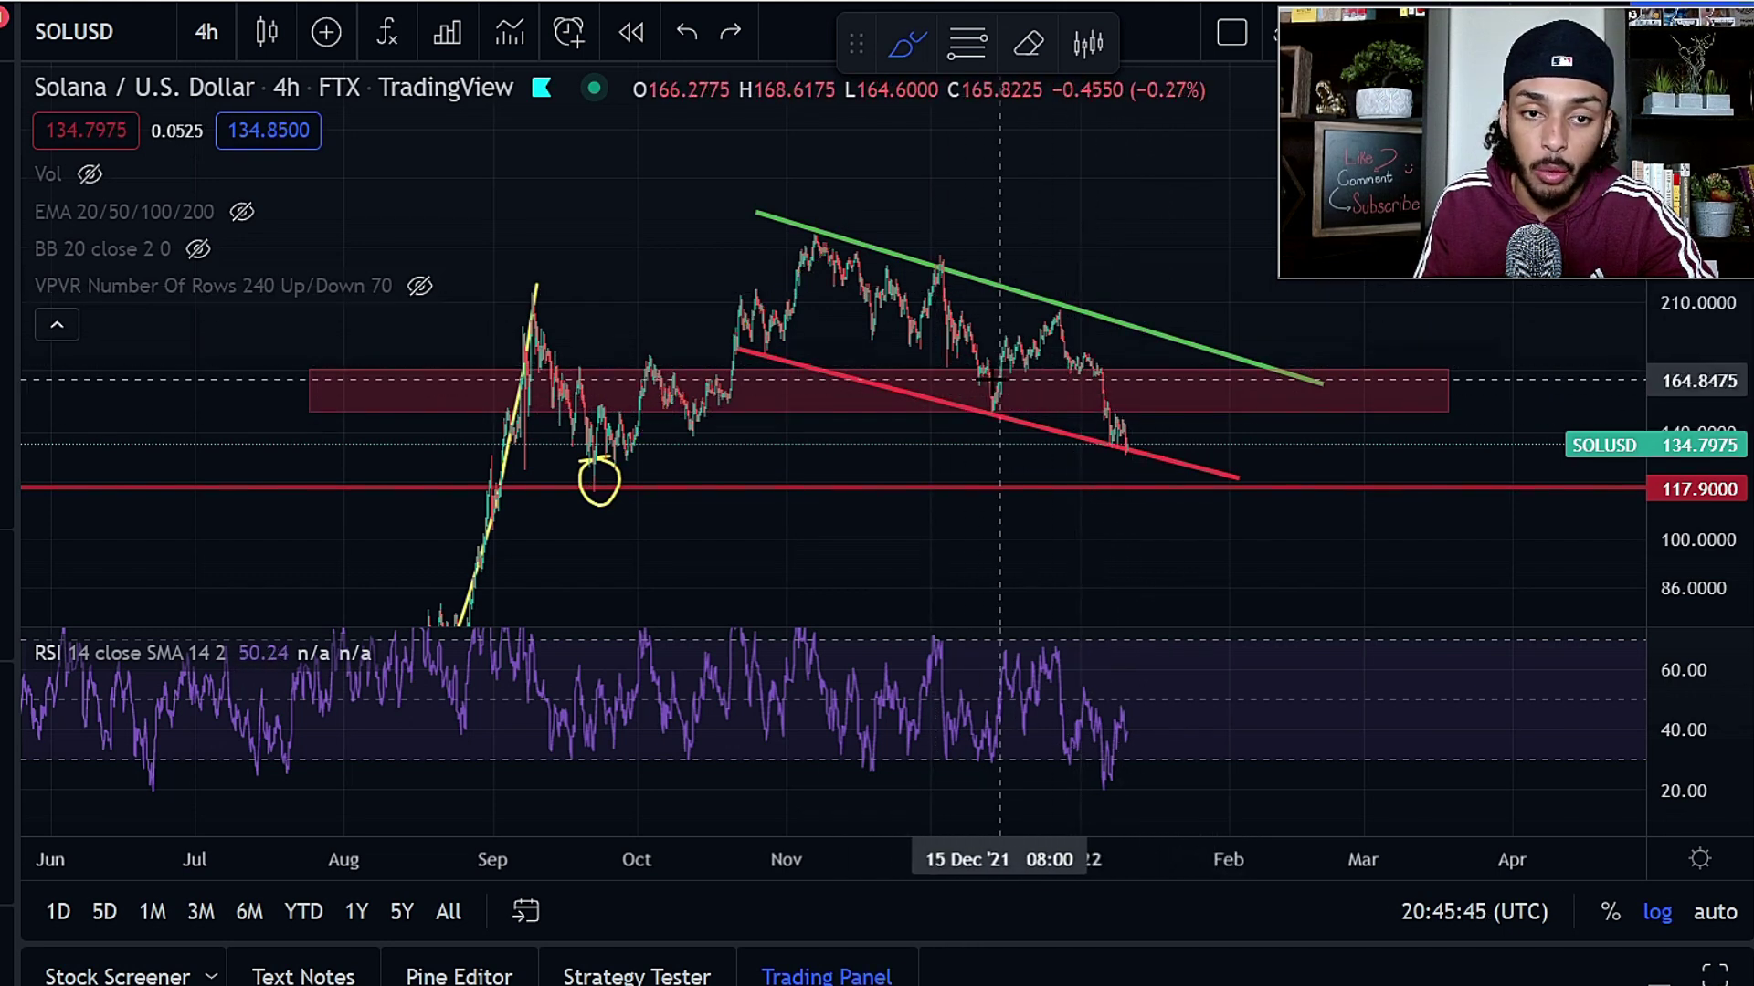
- Remove all drawings from the chart and draw a Fibonacci retracement from the September low at 116.1950 up to the November high
{"action": "right_click", "coordinate": [649, 297]}
{"action": "left_click", "coordinate": [854, 895]}
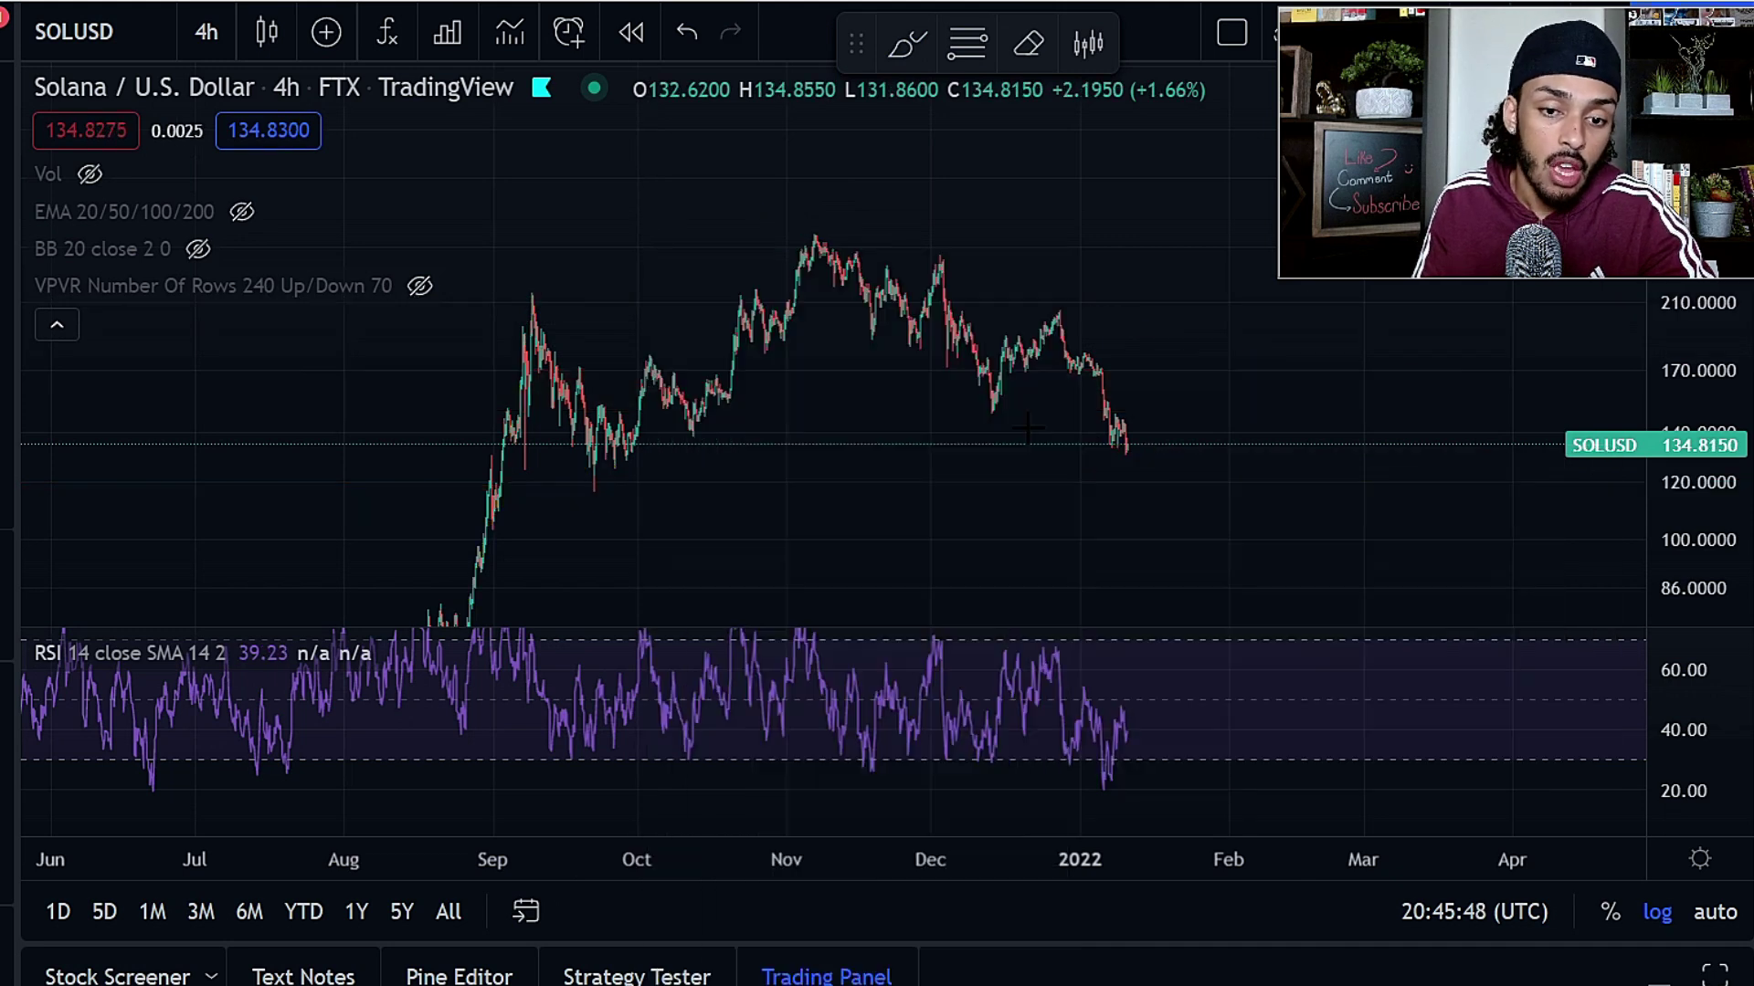
{"action": "left_click", "coordinate": [1, 245]}
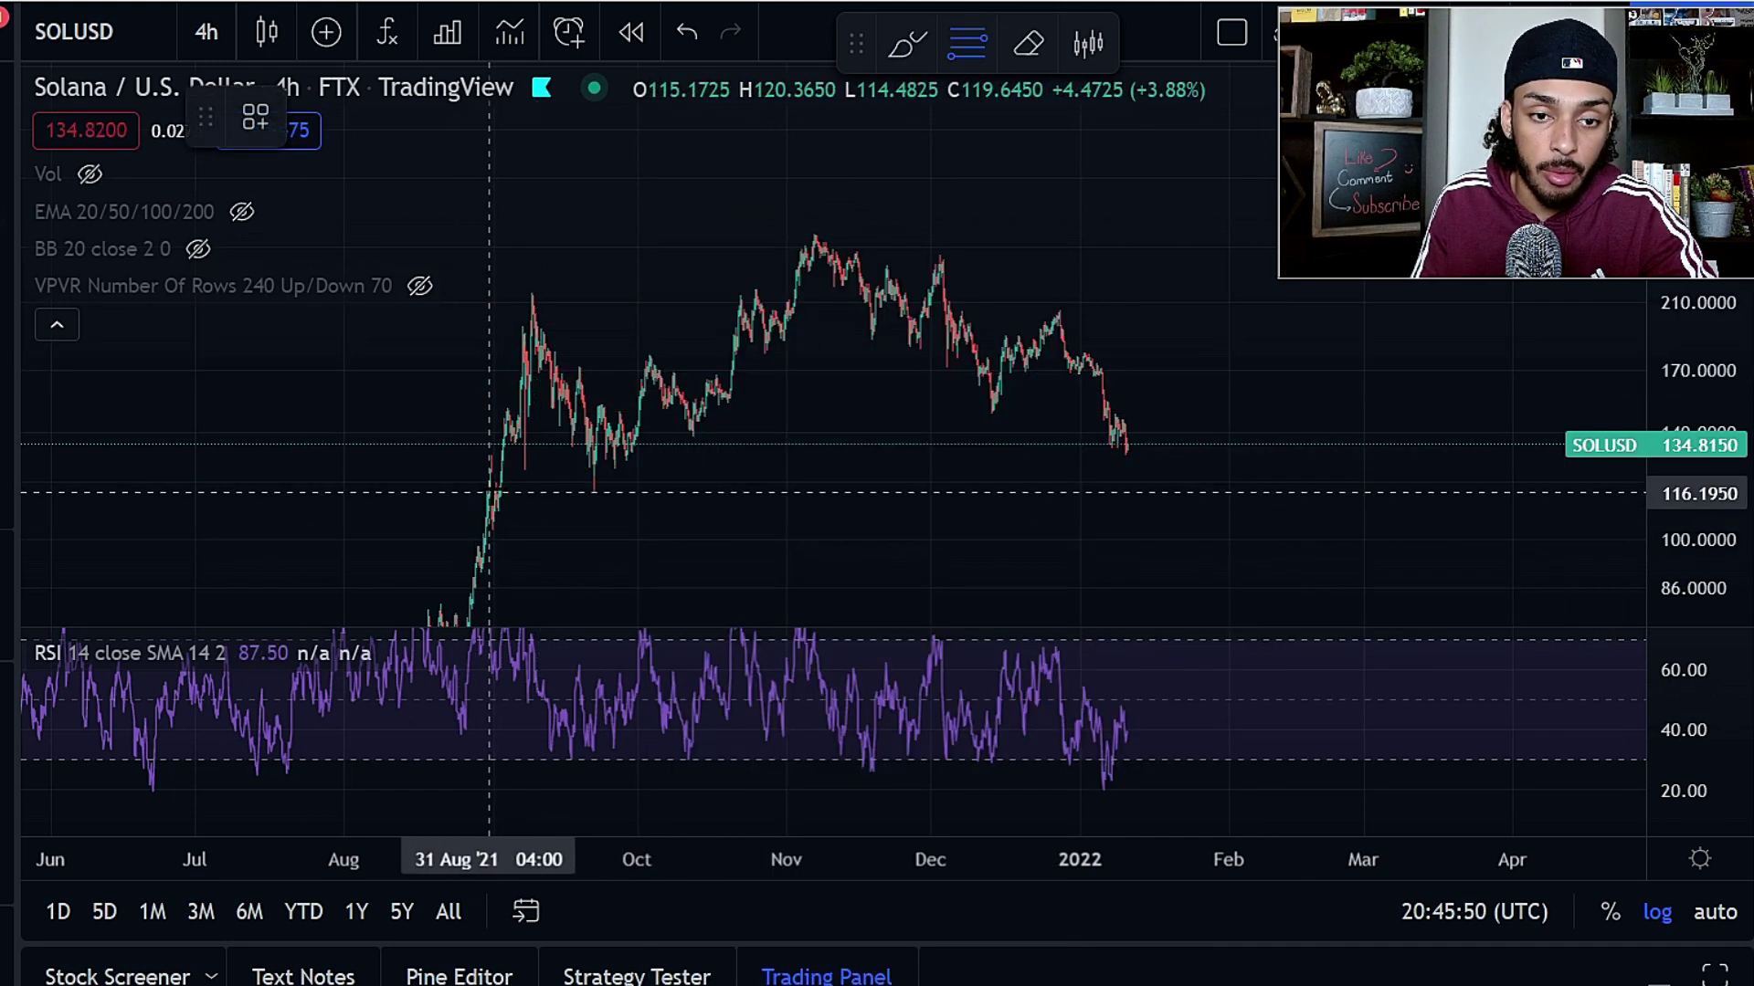
{"action": "left_click", "coordinate": [568, 493]}
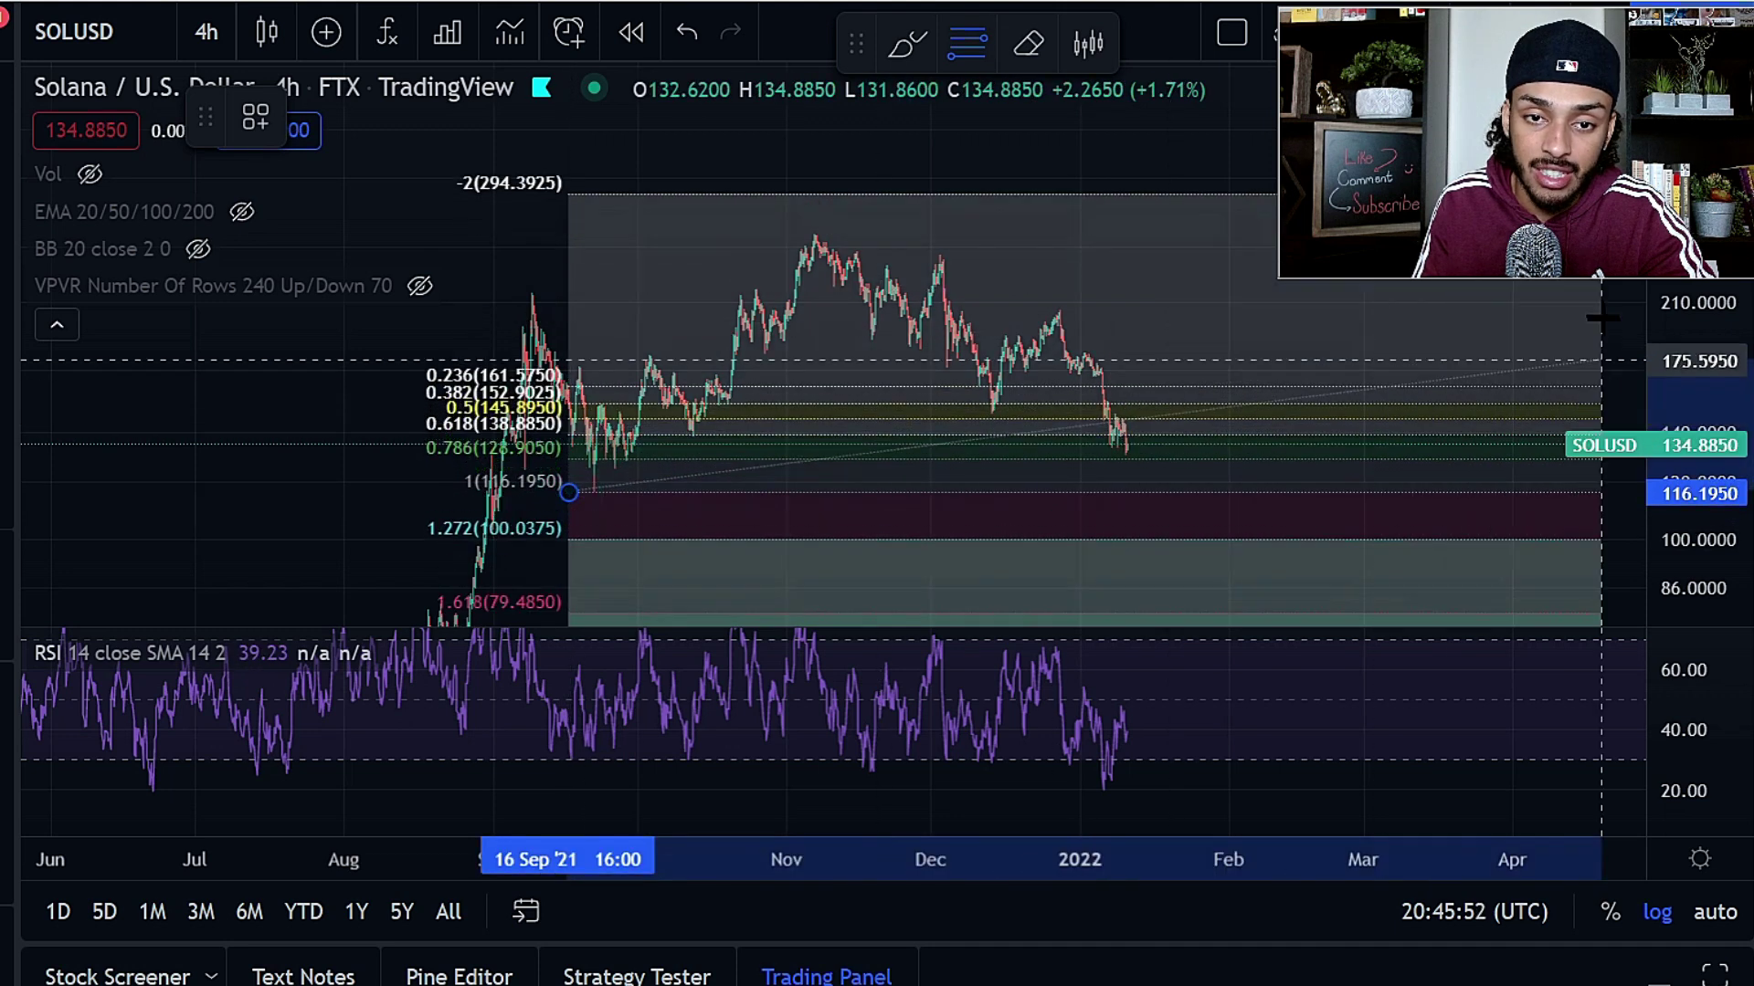
{"action": "left_click", "coordinate": [1189, 242]}
{"action": "left_click", "coordinate": [1186, 234]}
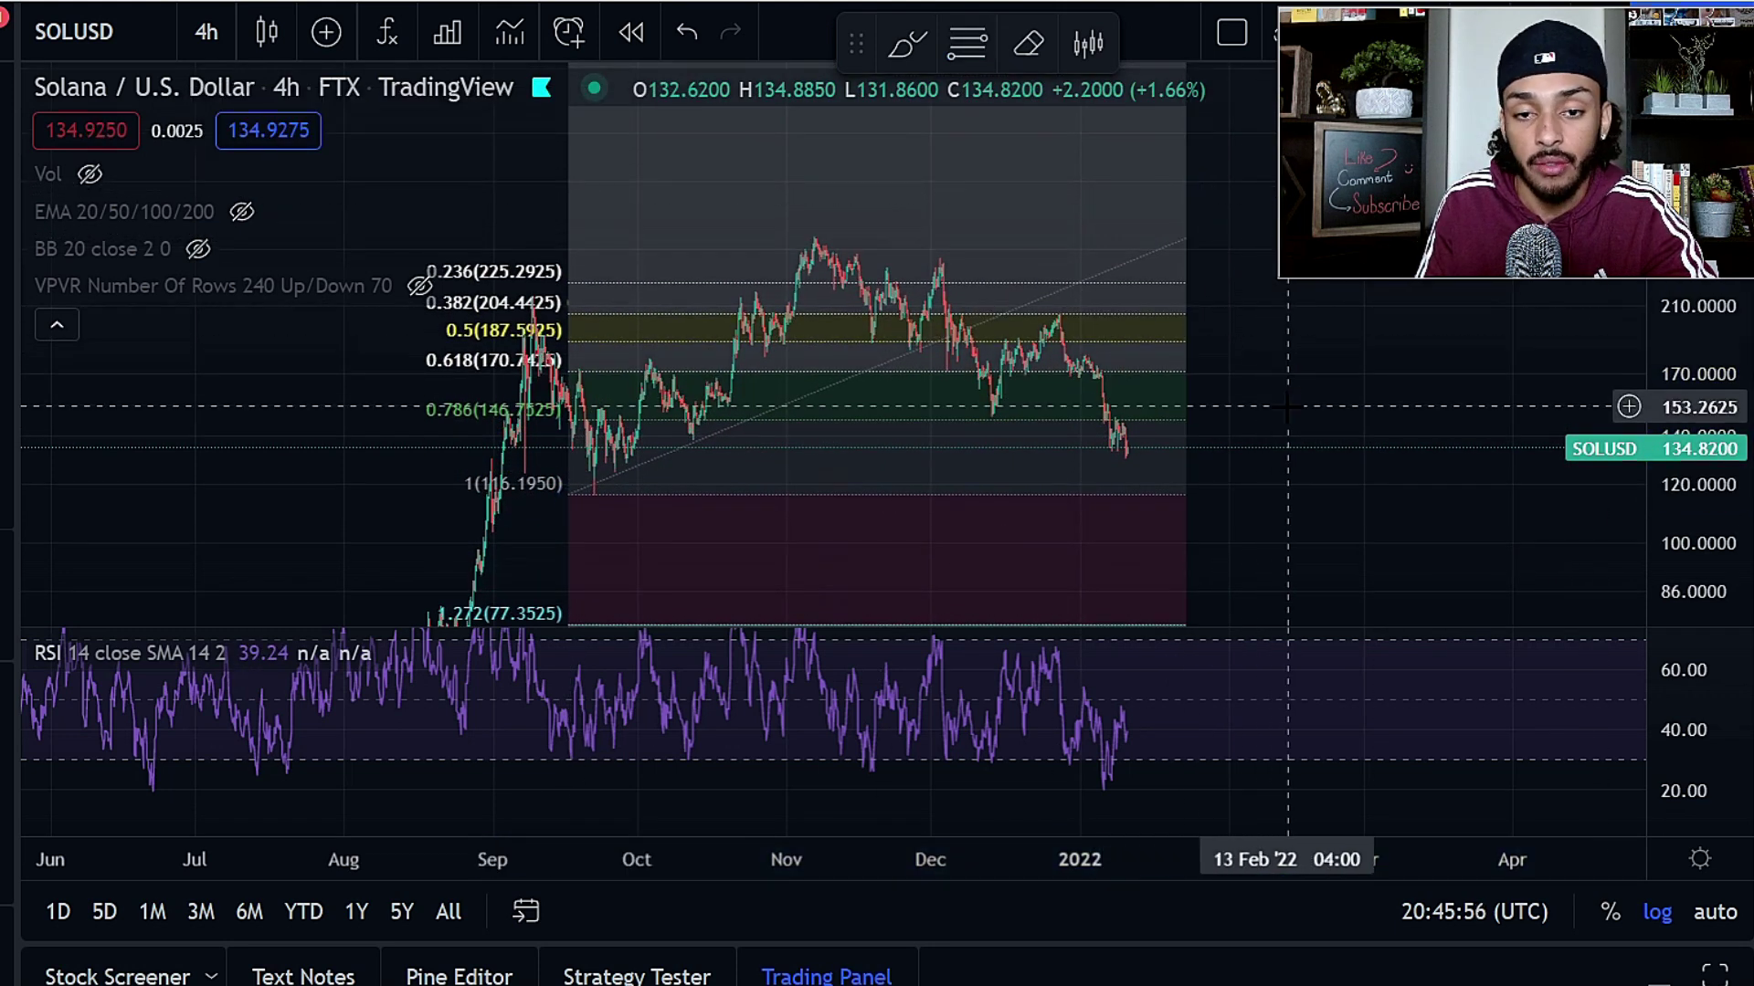
- Trace the swing from the September low to the November high with the brush, mark the retracement zone, and undo the marks
{"action": "left_click", "coordinate": [7, 274]}
{"action": "mouse_move", "coordinate": [603, 468]}
{"action": "left_mouse_down"}
{"action": "mouse_move", "coordinate": [588, 491]}
{"action": "mouse_move", "coordinate": [797, 258]}
{"action": "left_mouse_up"}
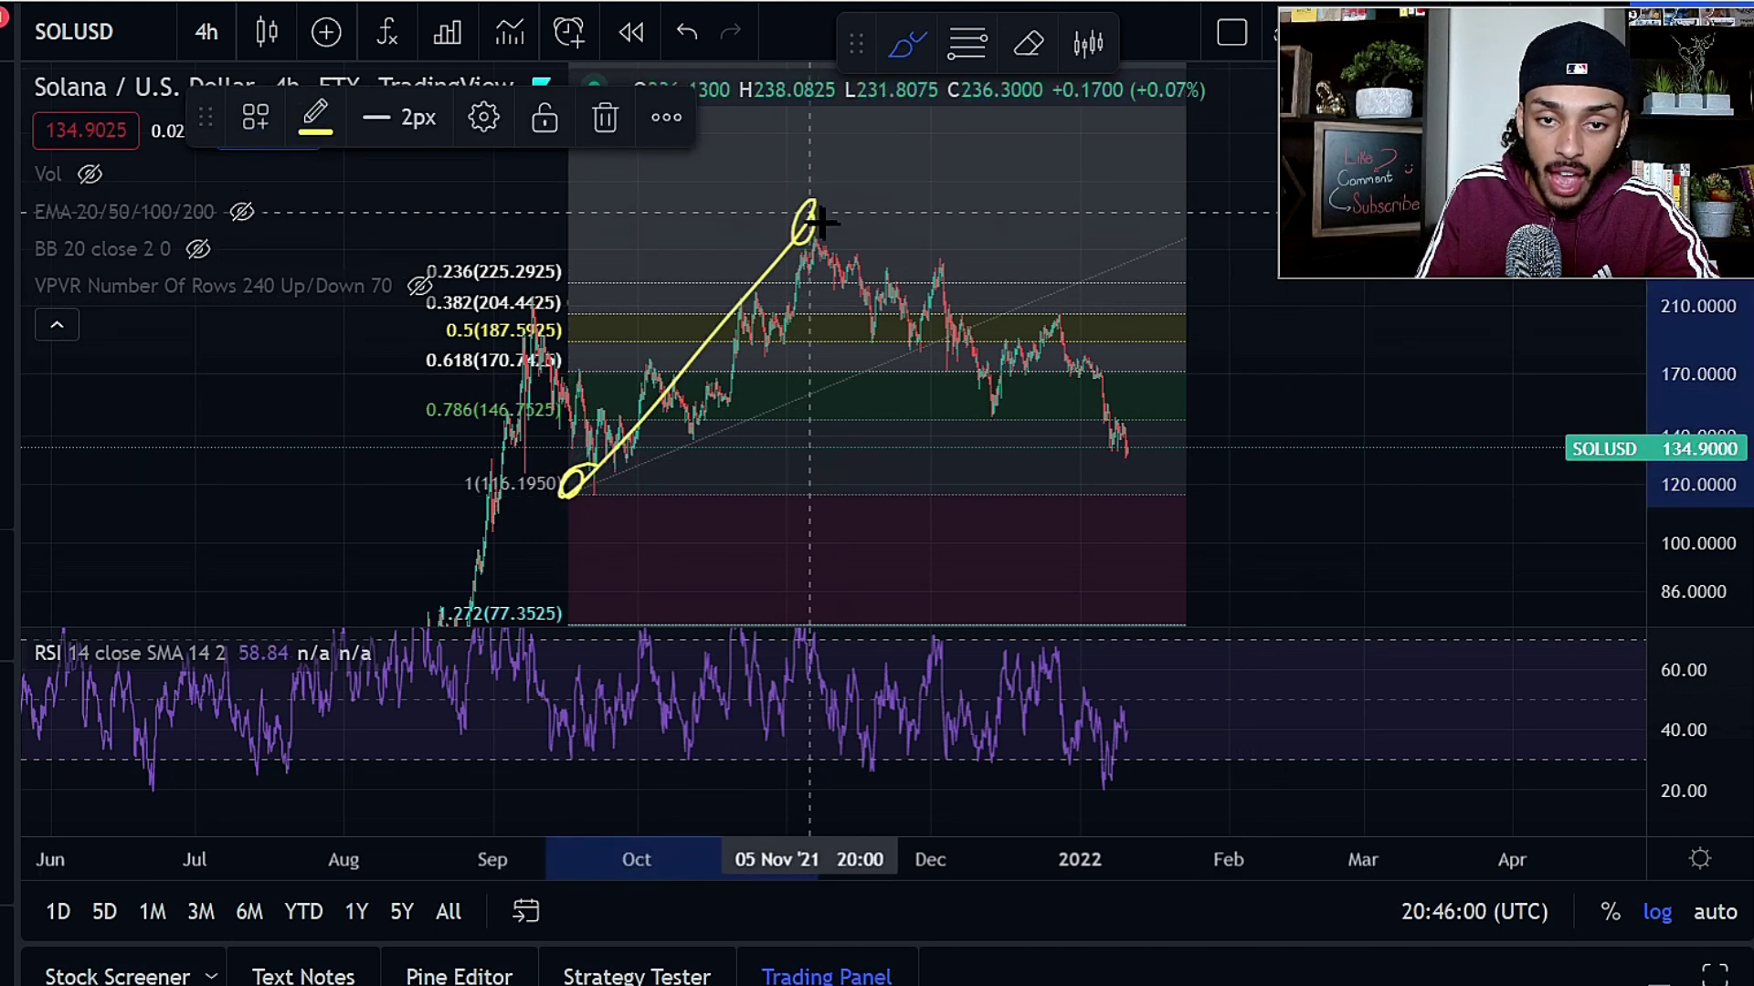
{"action": "left_click_drag", "start_coordinate": [927, 352], "coordinate": [1025, 430]}
{"action": "key", "text": "ctrl+z"}
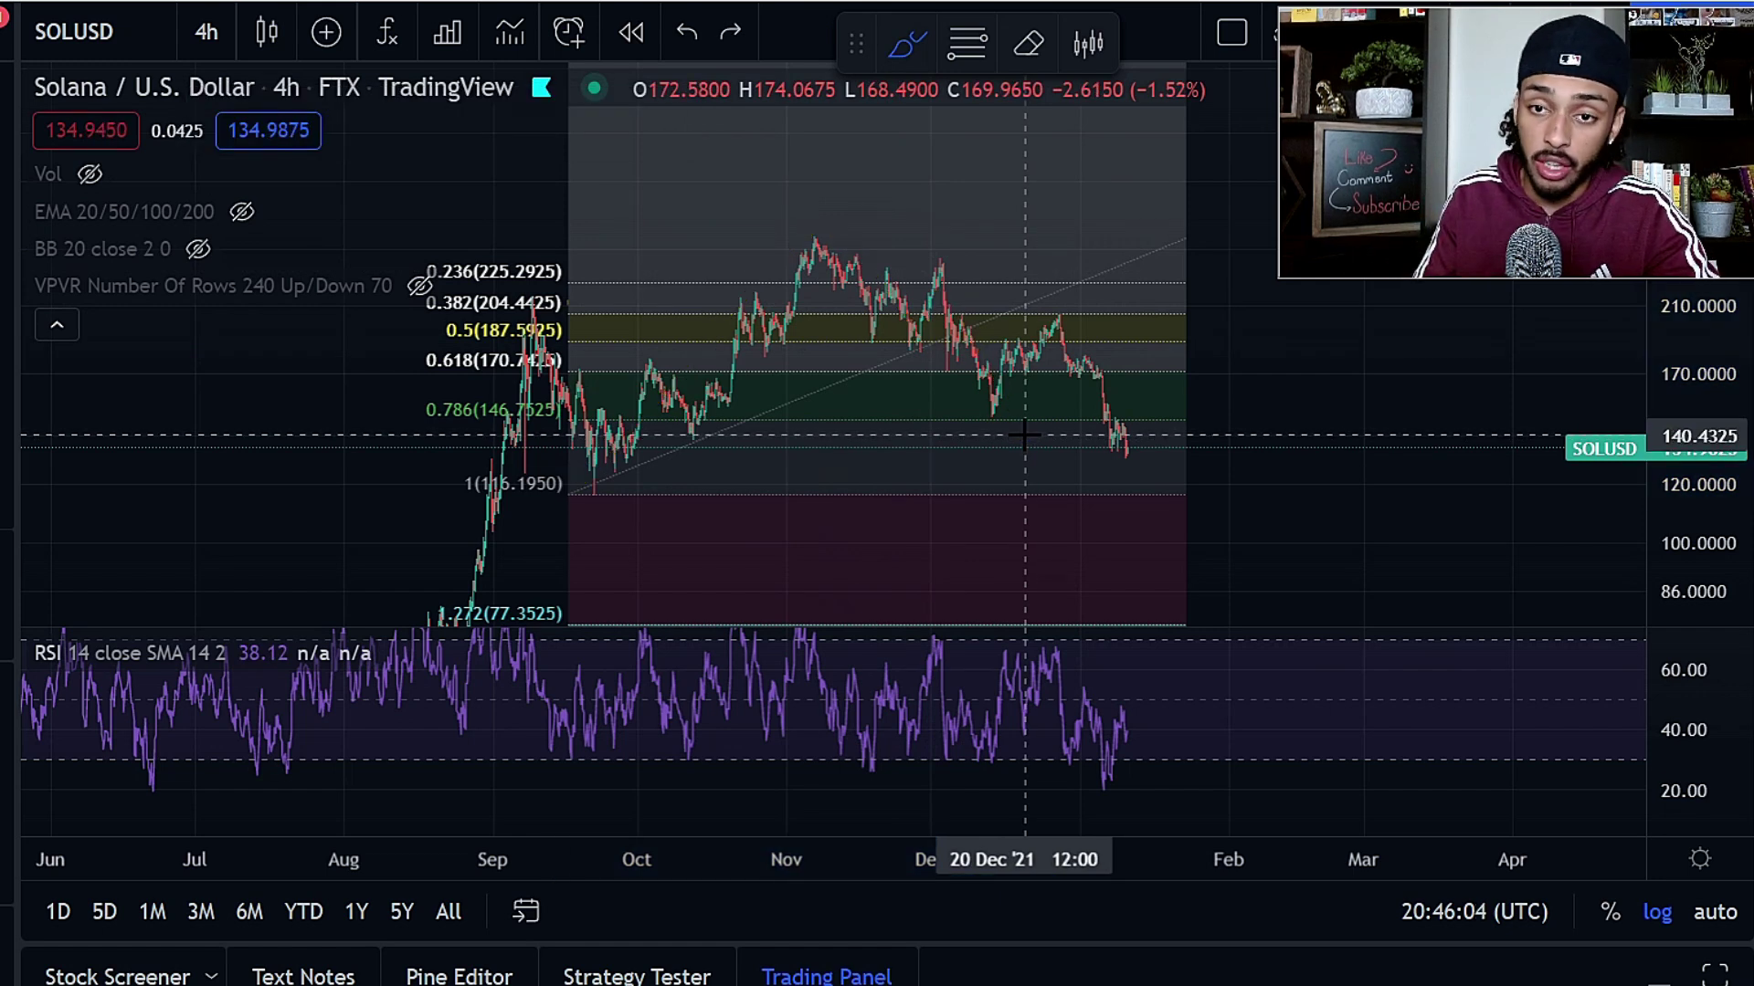
- Sketch a bounce out of the 0.618 to 0.786 zone toward new highs with the brush, and undo the strokes
{"action": "mouse_move", "coordinate": [980, 348]}
{"action": "left_mouse_down"}
{"action": "mouse_move", "coordinate": [1004, 392]}
{"action": "mouse_move", "coordinate": [1137, 169]}
{"action": "mouse_move", "coordinate": [1126, 213]}
{"action": "left_mouse_up"}
{"action": "mouse_move", "coordinate": [1029, 294]}
{"action": "left_mouse_down"}
{"action": "mouse_move", "coordinate": [1006, 446]}
{"action": "mouse_move", "coordinate": [1013, 279]}
{"action": "left_mouse_up"}
{"action": "key", "text": "ctrl+z"}
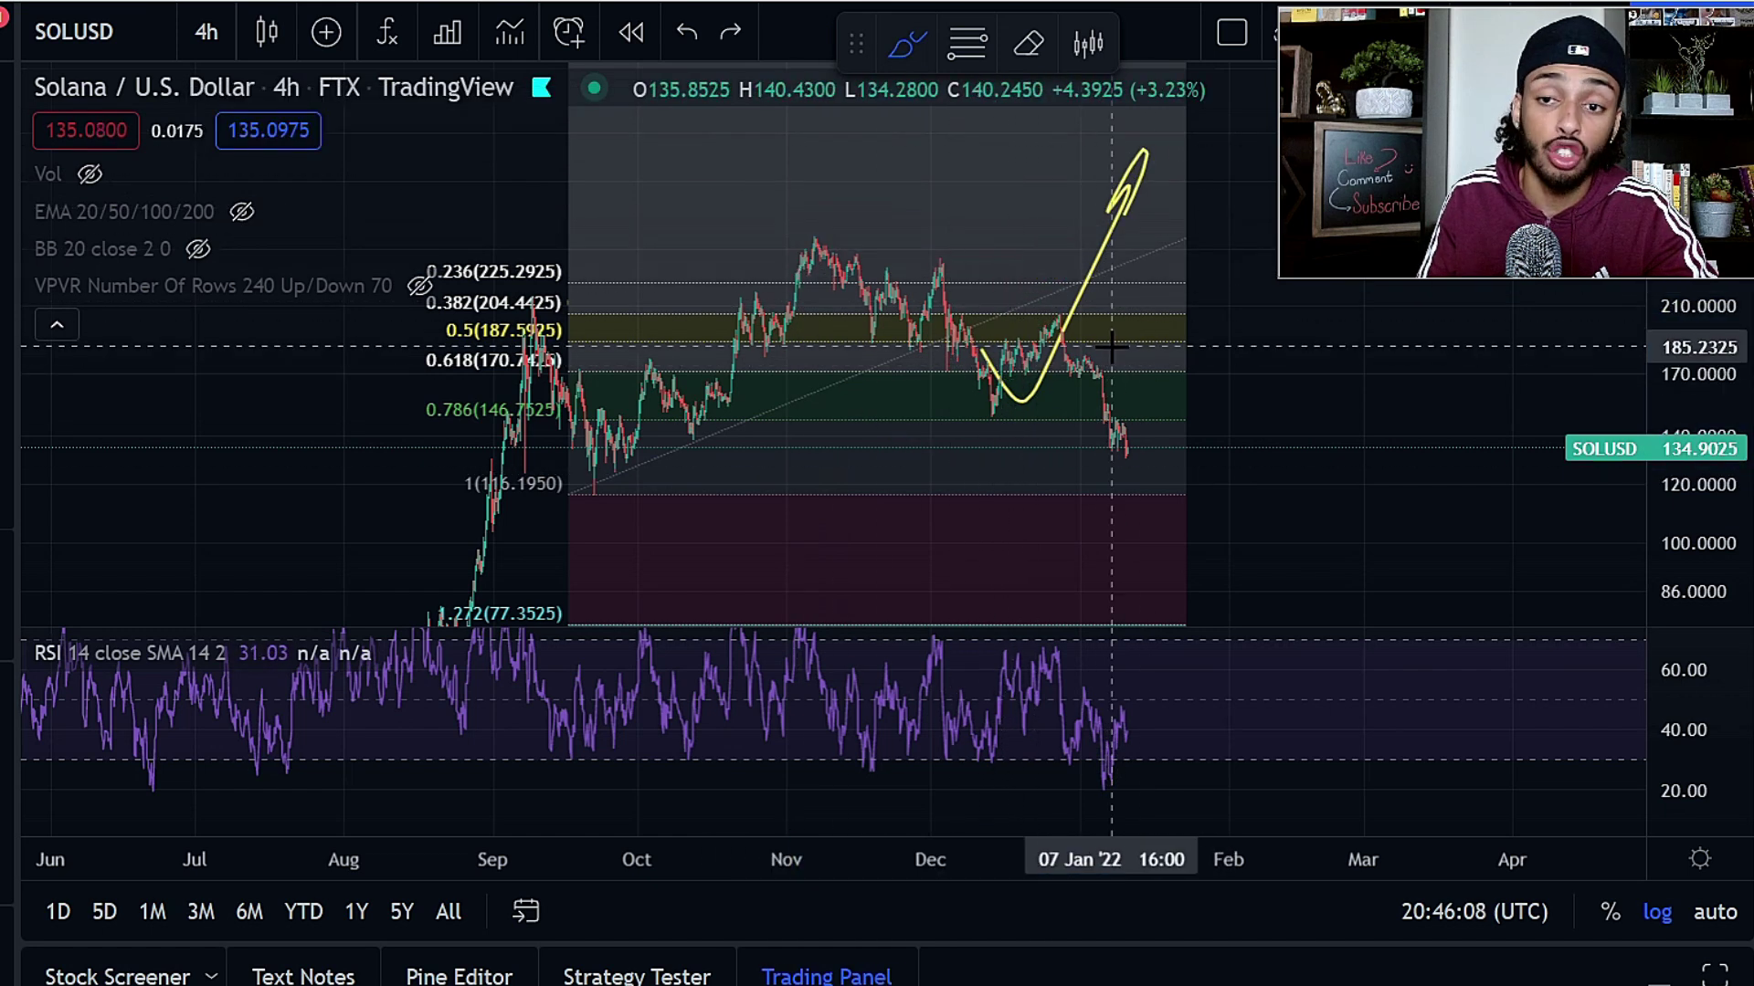
{"action": "key", "text": "ctrl+z"}
{"action": "mouse_move", "coordinate": [1052, 370]}
{"action": "left_mouse_down"}
{"action": "mouse_move", "coordinate": [935, 422]}
{"action": "mouse_move", "coordinate": [1073, 417]}
{"action": "mouse_move", "coordinate": [1048, 364]}
{"action": "left_mouse_up"}
{"action": "key", "text": "ctrl+z"}
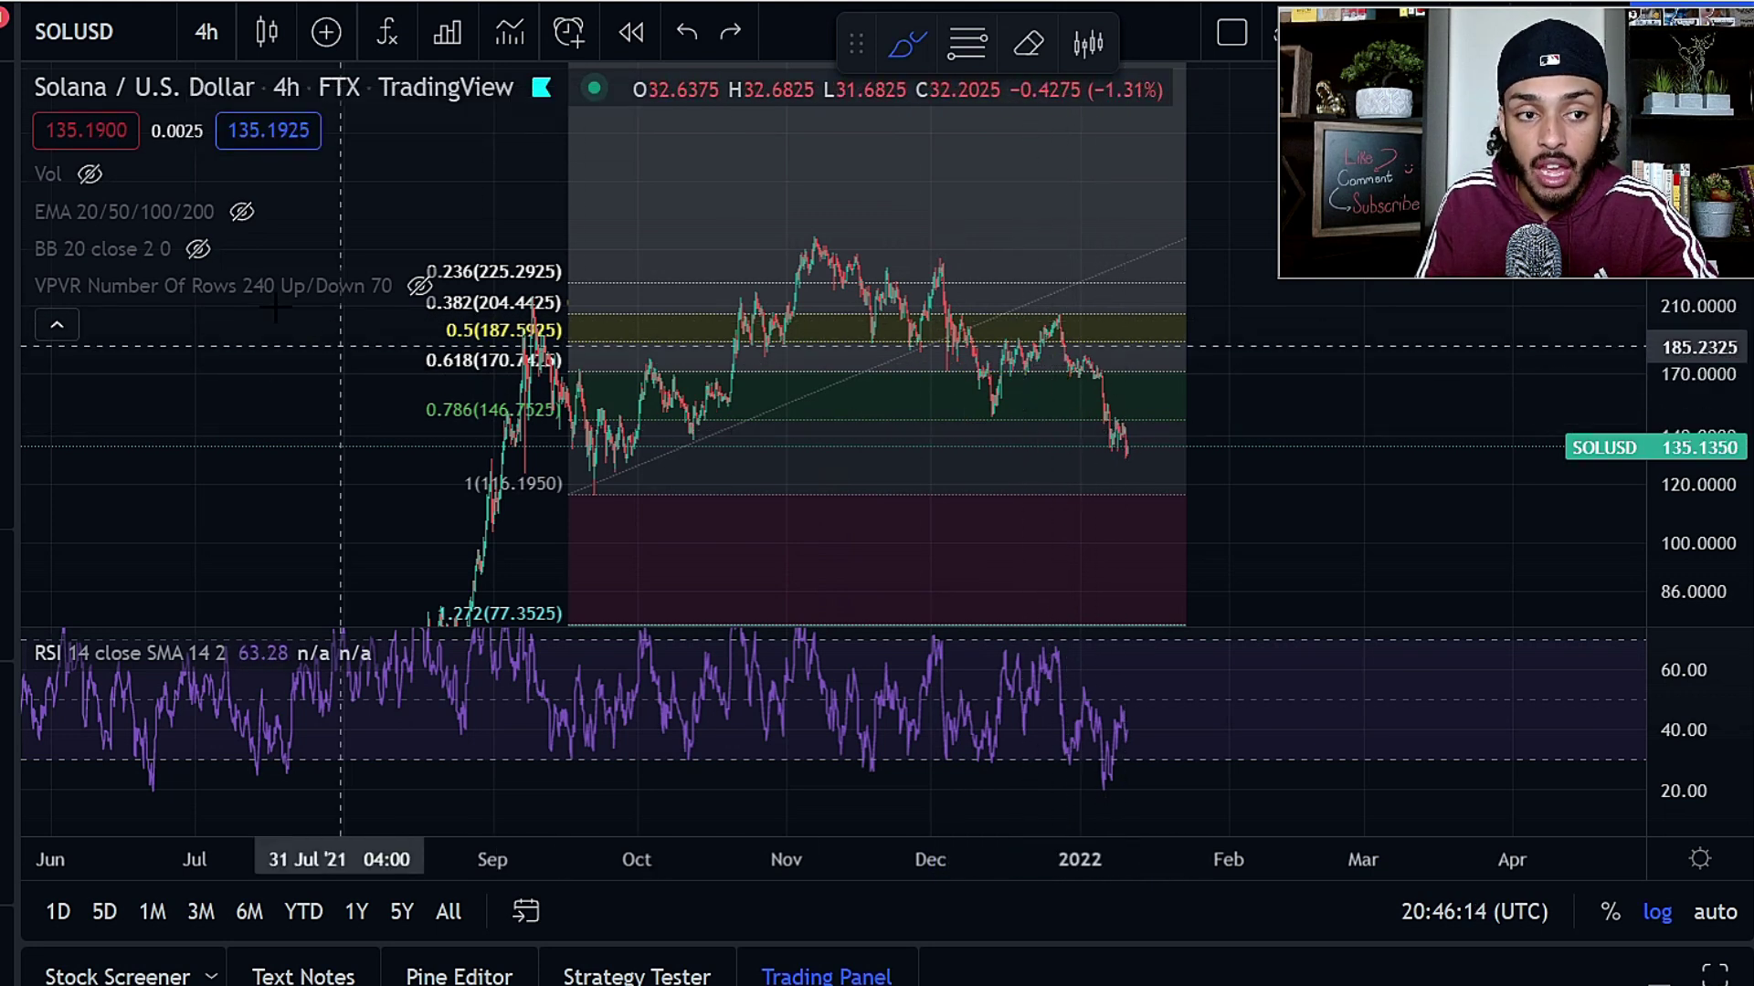
- Draw a rectangle over the 0.618 to 0.786 zone, from mid-September to late January, and delete the Fibonacci retracement
{"action": "left_click", "coordinate": [7, 283]}
{"action": "left_click", "coordinate": [254, 392]}
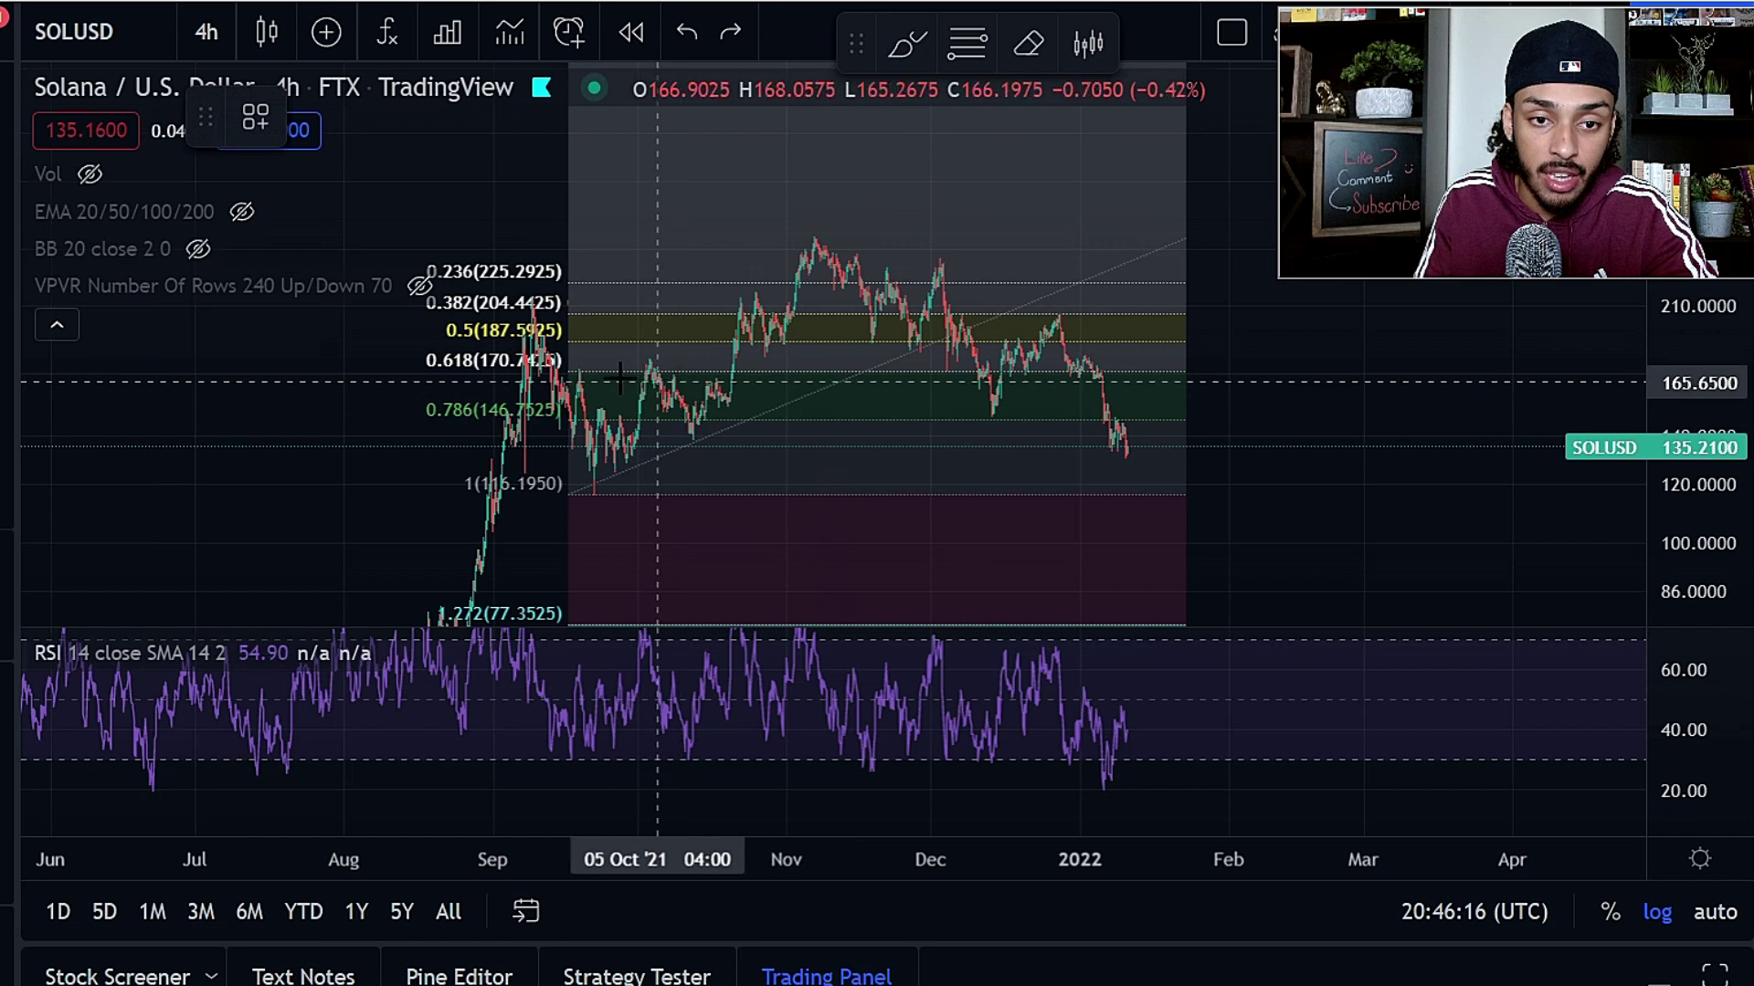
{"action": "mouse_move", "coordinate": [572, 370]}
{"action": "left_mouse_down"}
{"action": "mouse_move", "coordinate": [1212, 419]}
{"action": "mouse_move", "coordinate": [1182, 419]}
{"action": "left_mouse_up"}
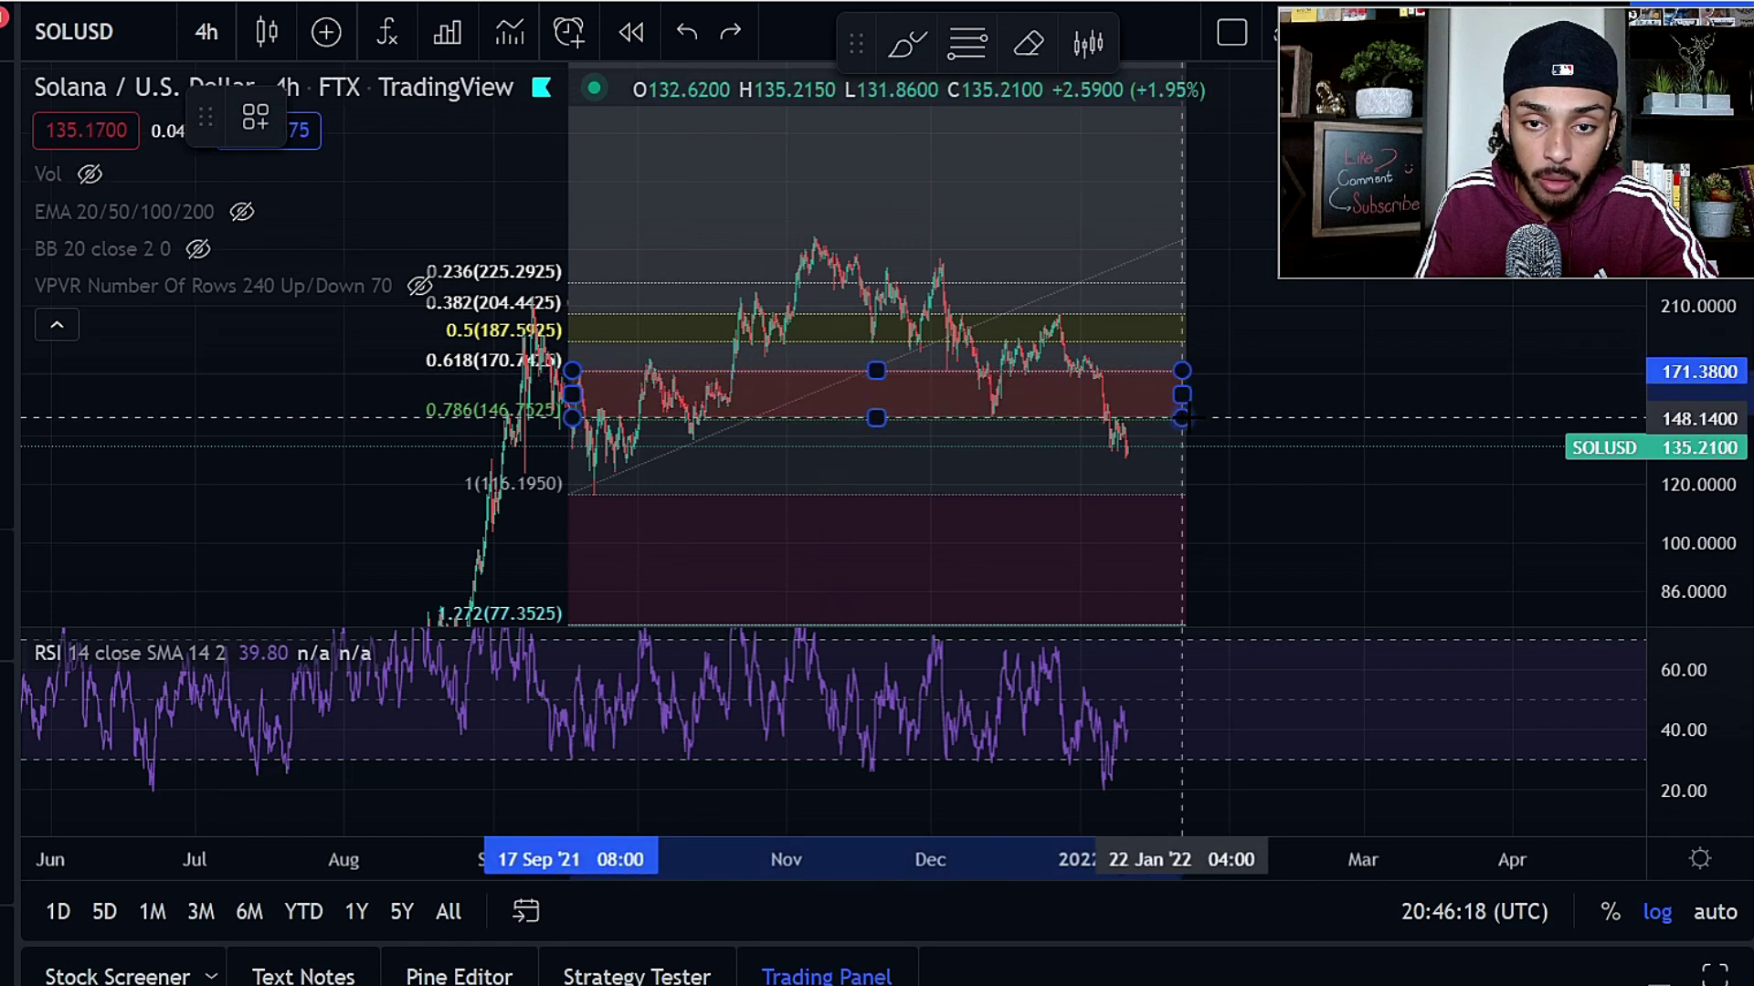
{"action": "left_click", "coordinate": [1196, 421]}
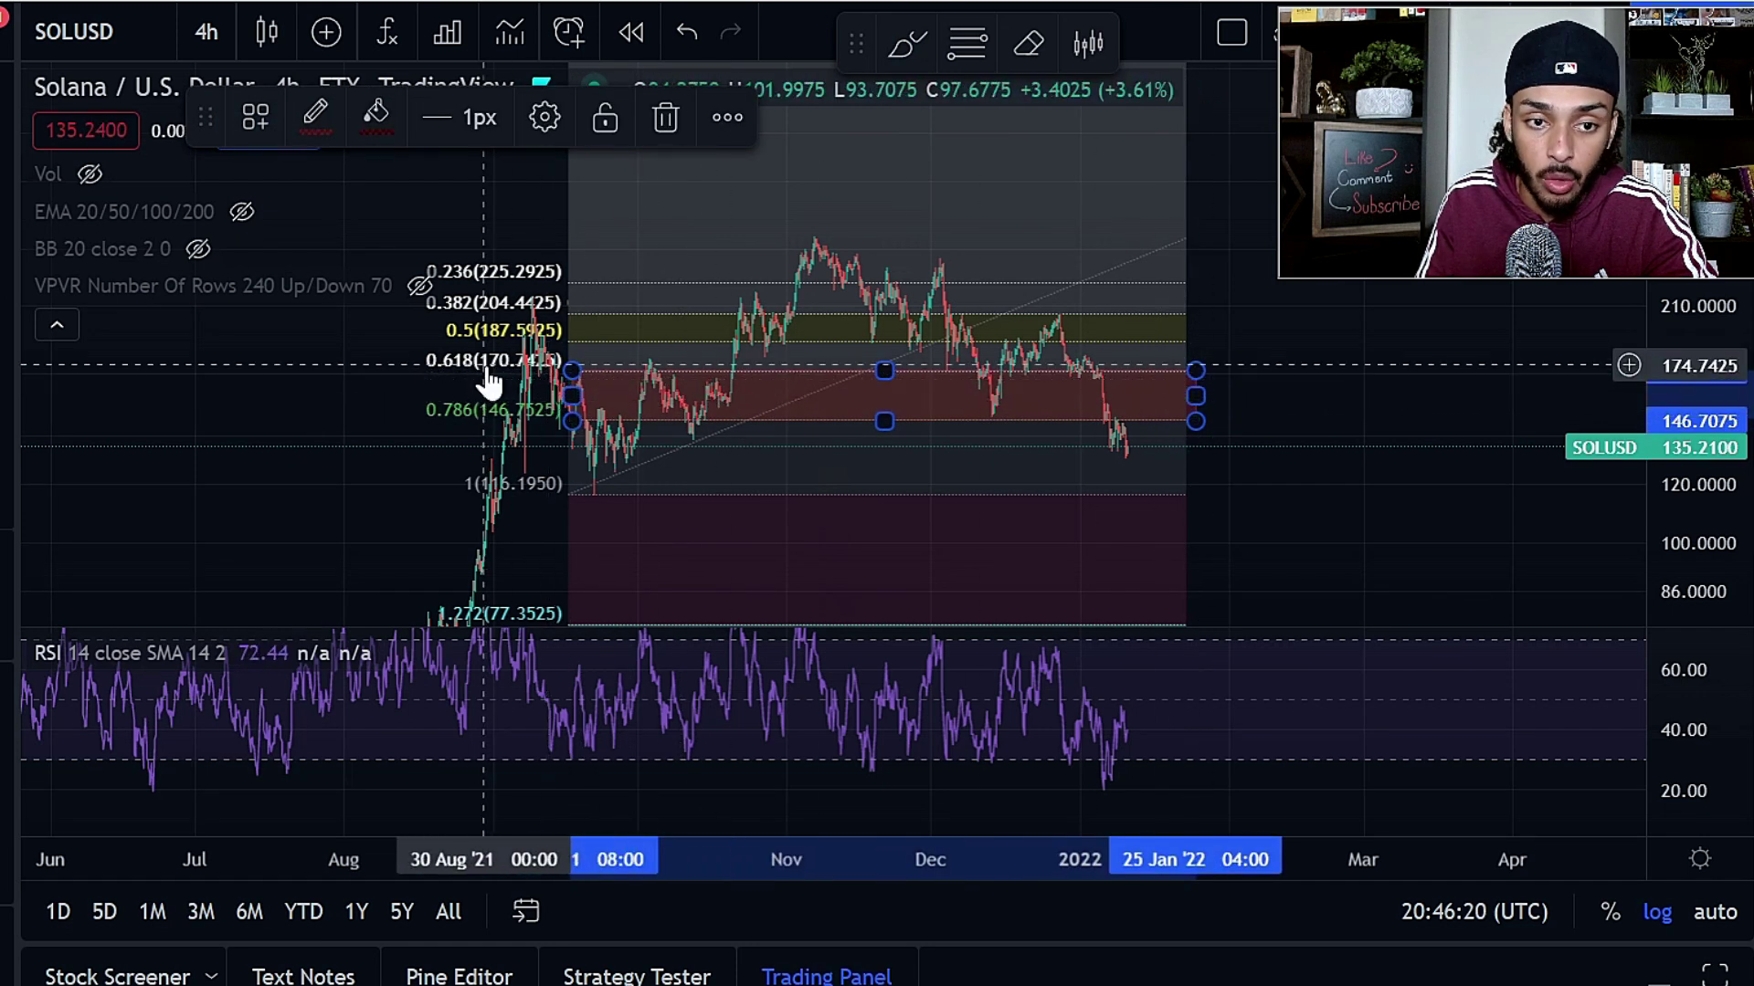
{"action": "left_click", "coordinate": [1092, 329]}
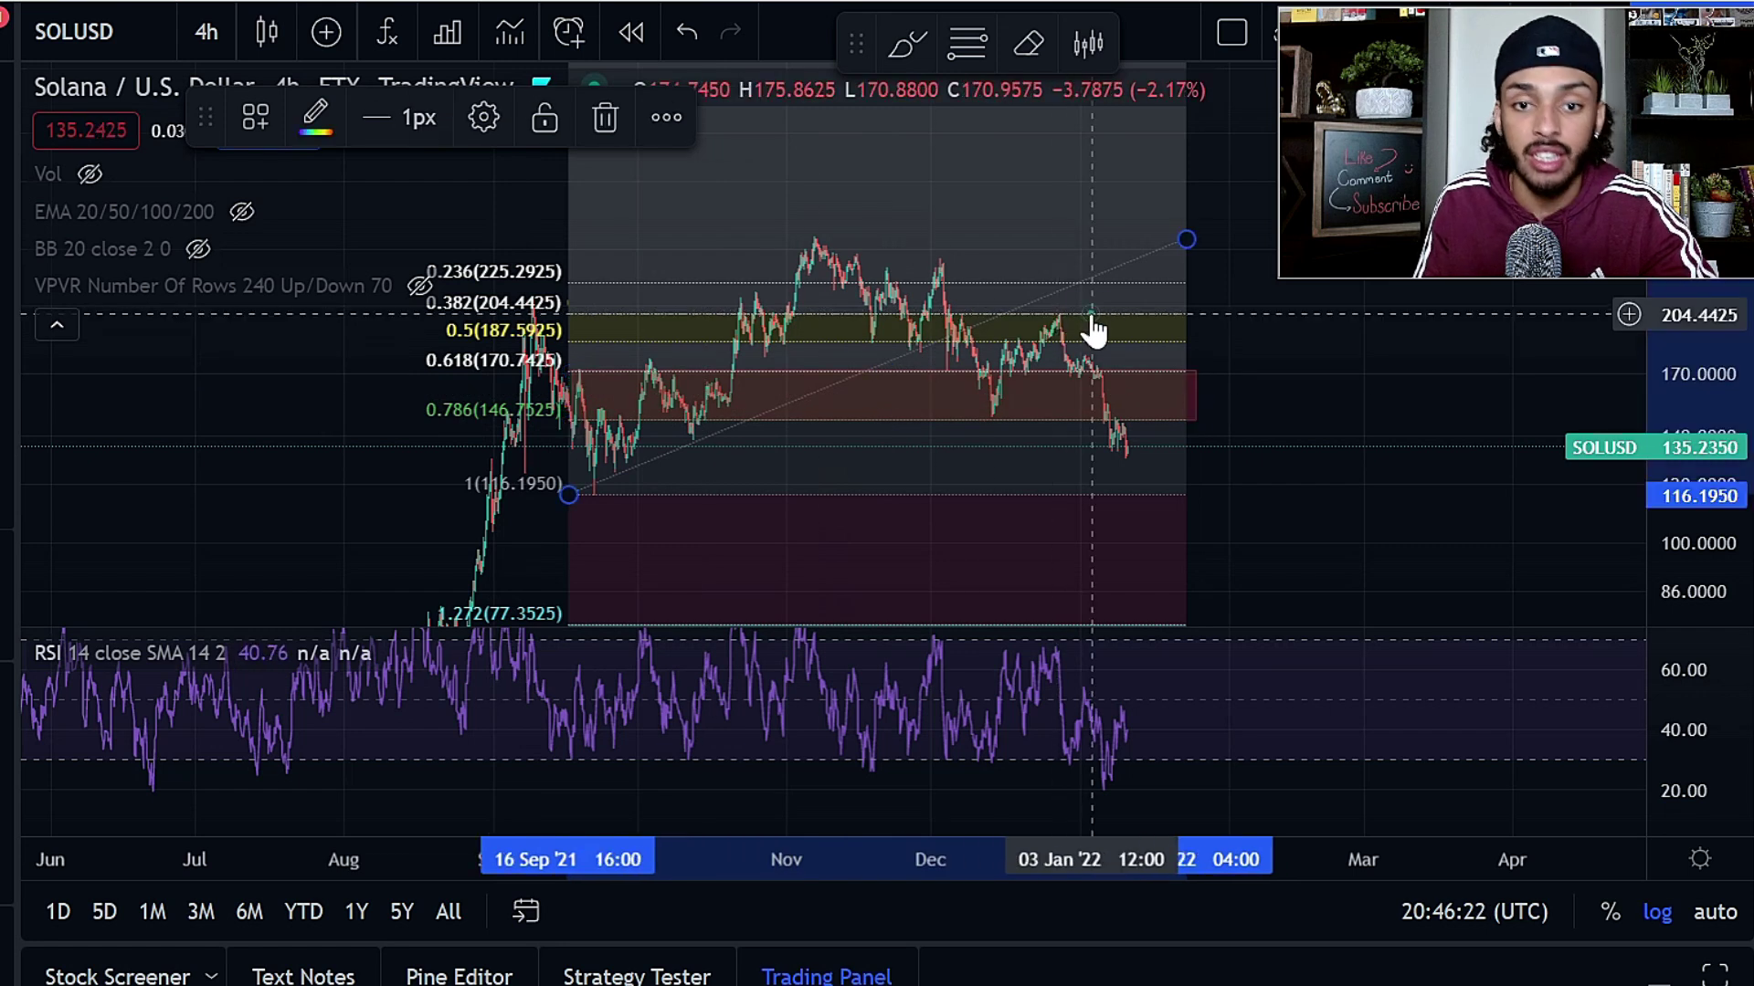
{"action": "key", "text": "Delete"}
- Sketch the price falling from the rectangle toward about 120 with the brush, circle the September low, and undo the marks
{"action": "left_click", "coordinate": [7, 271]}
{"action": "left_click", "coordinate": [60, 294]}
{"action": "left_click_drag", "start_coordinate": [1108, 409], "coordinate": [1142, 470]}
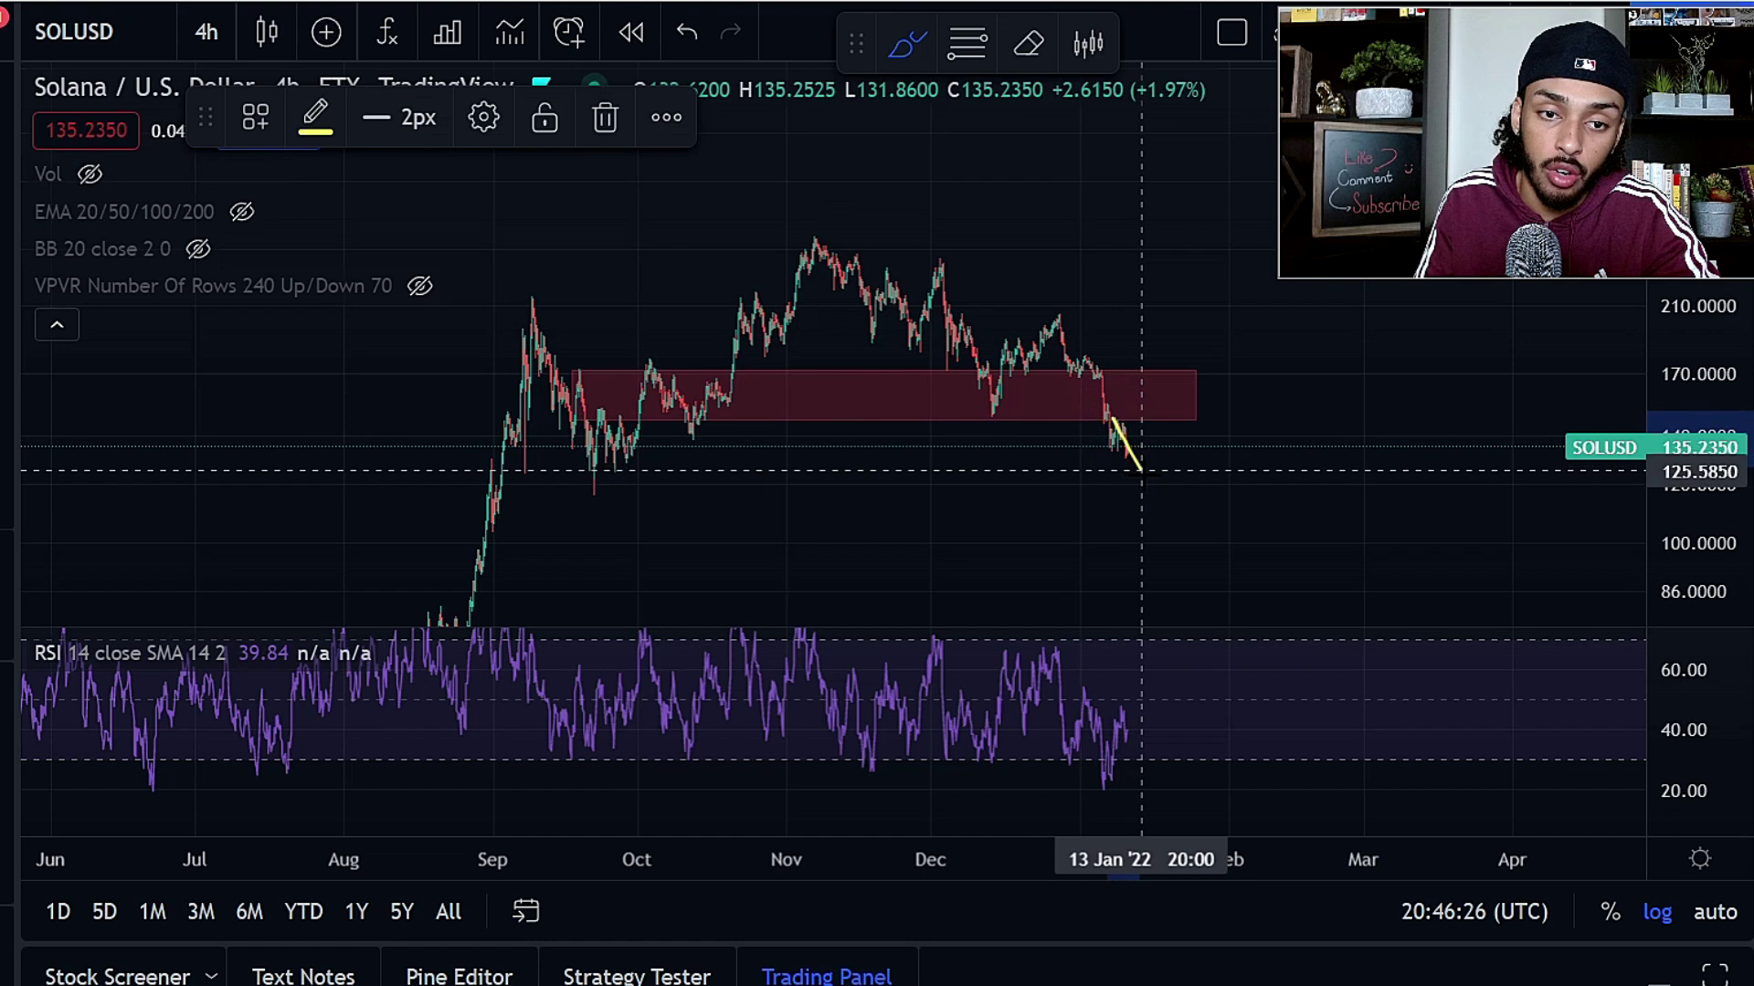
{"action": "left_click_drag", "start_coordinate": [626, 481], "coordinate": [630, 477]}
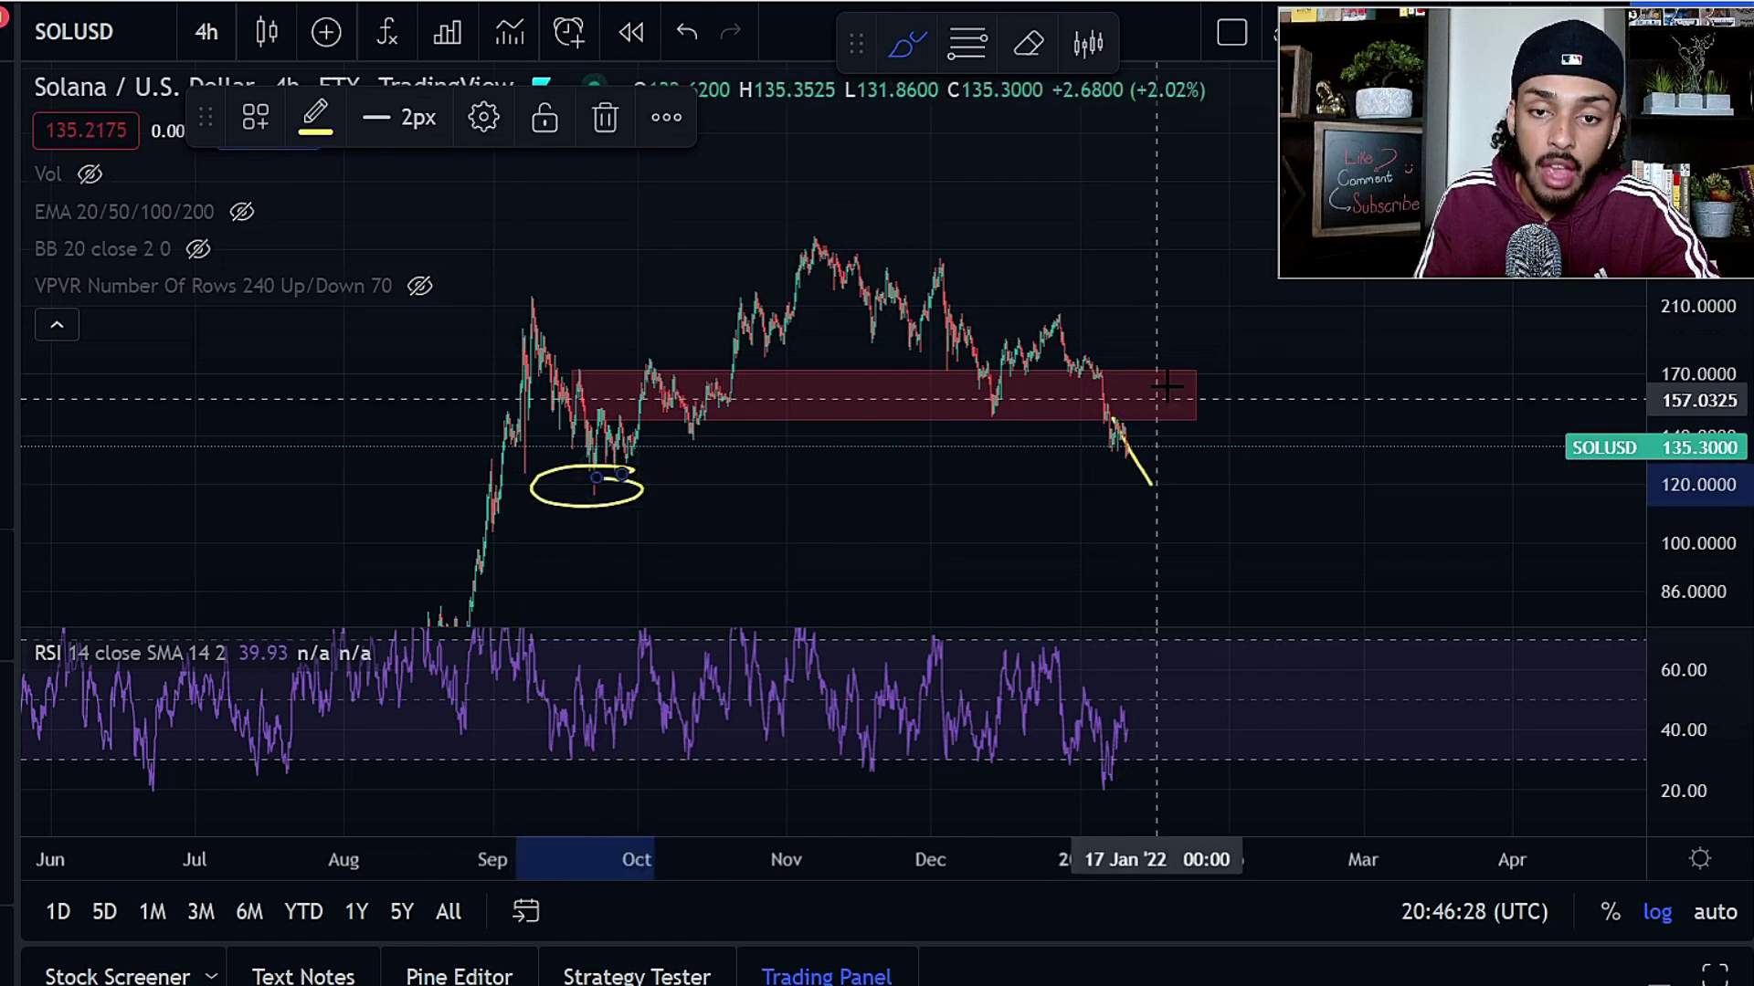
{"action": "key", "text": "ctrl+z"}
{"action": "mouse_move", "coordinate": [1104, 402]}
{"action": "left_mouse_down"}
{"action": "mouse_move", "coordinate": [1121, 450]}
{"action": "mouse_move", "coordinate": [1140, 397]}
{"action": "mouse_move", "coordinate": [1160, 487]}
{"action": "left_mouse_up"}
{"action": "key", "text": "ctrl+z"}
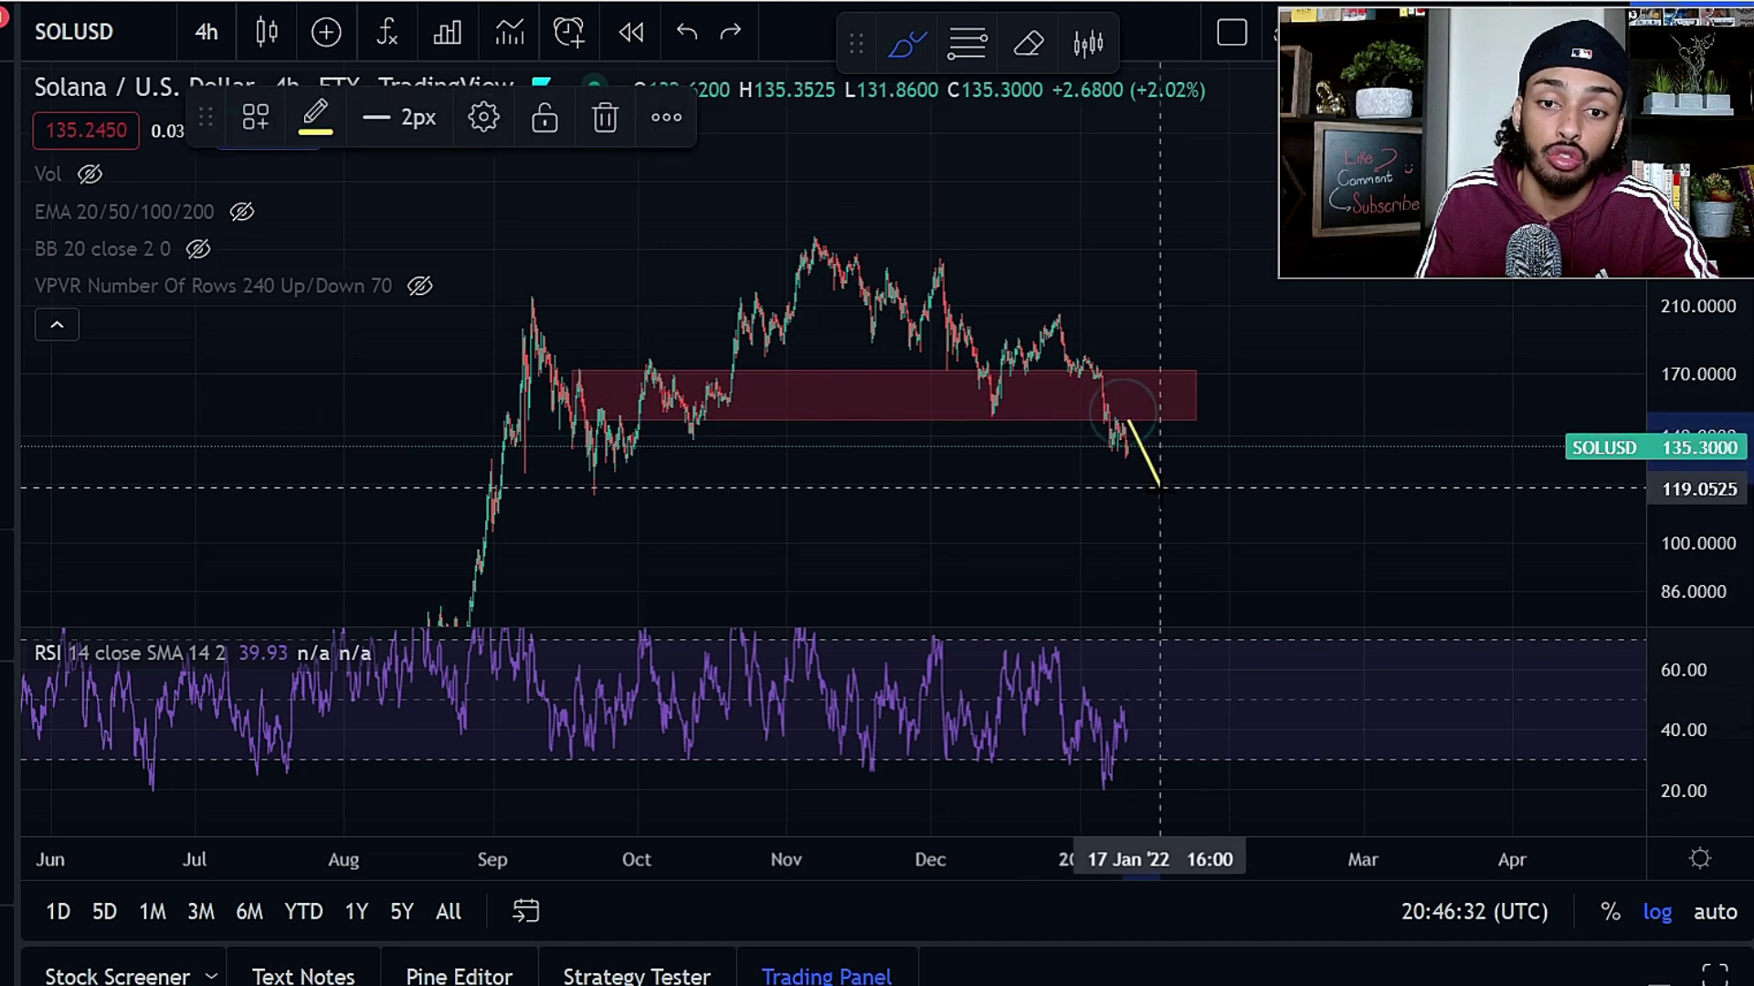
- Mark the level of the September low and the January end of the rectangle with brush strokes, and undo them
{"action": "left_click_drag", "start_coordinate": [505, 493], "coordinate": [1057, 507]}
{"action": "key", "text": "ctrl+z"}
{"action": "key", "text": "ctrl+z"}
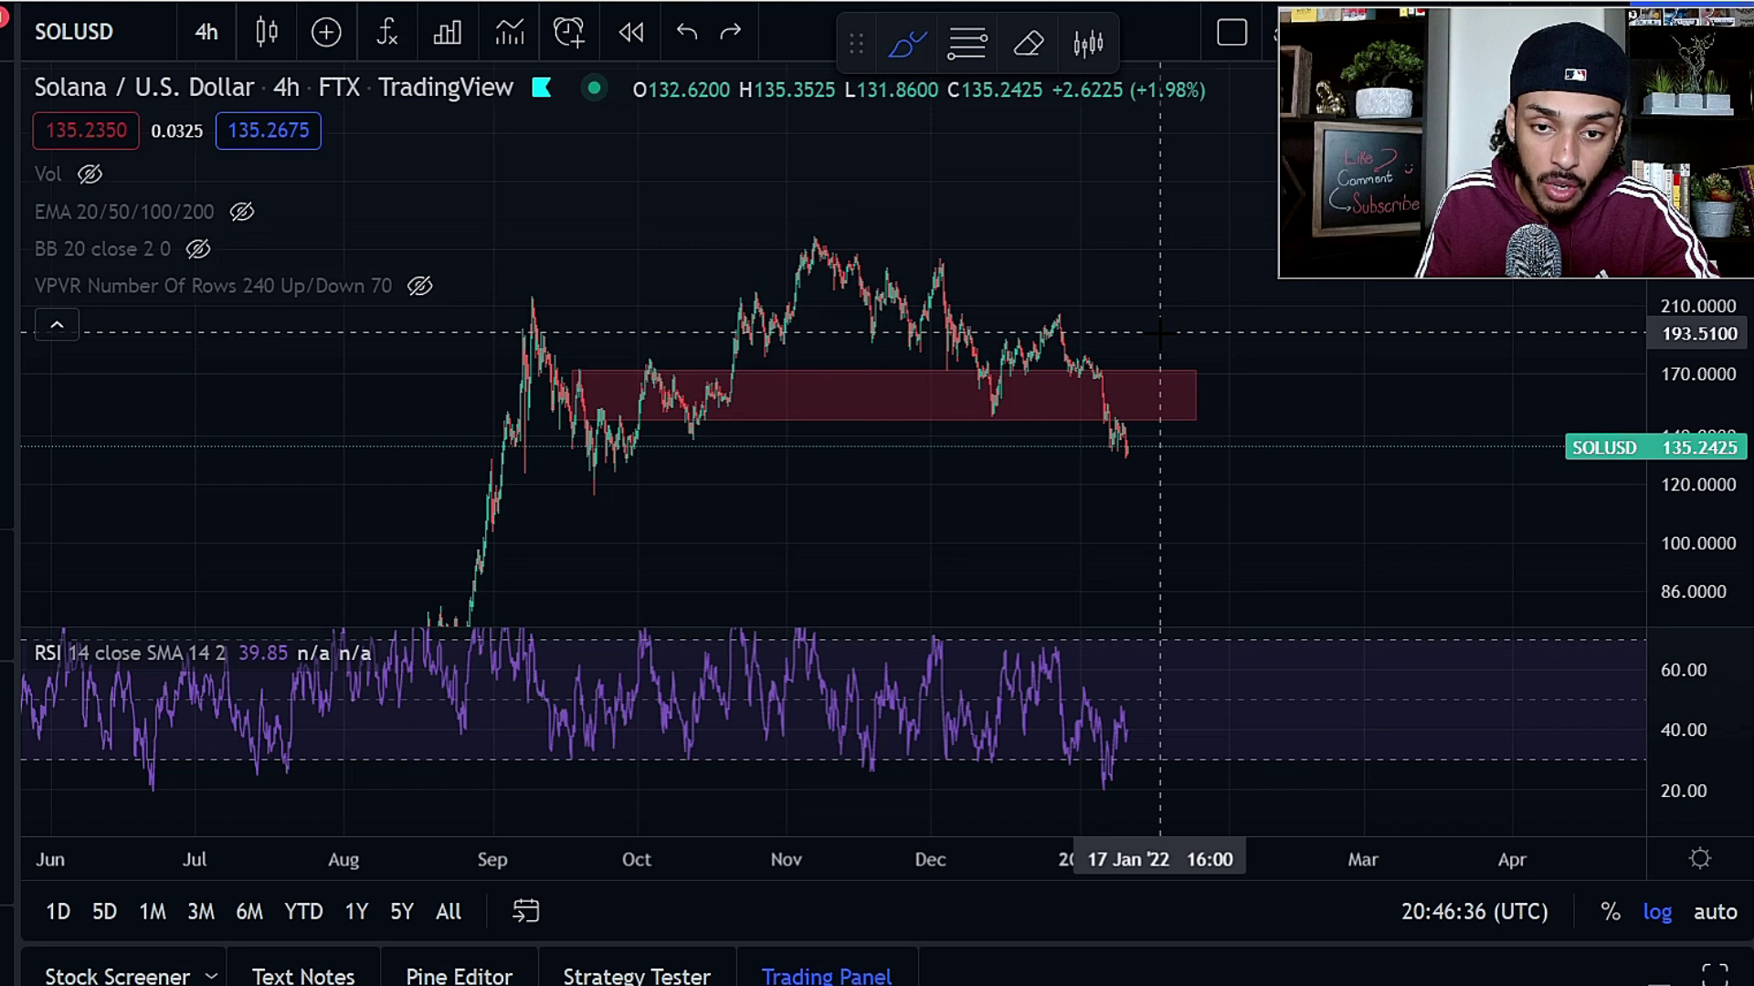
{"action": "mouse_move", "coordinate": [1197, 366]}
{"action": "left_mouse_down"}
{"action": "mouse_move", "coordinate": [857, 392]}
{"action": "mouse_move", "coordinate": [1077, 365]}
{"action": "left_mouse_up"}
{"action": "key", "text": "ctrl+z"}
- Sketch the early January dip and its retest of the rectangle's lower edge with the brush, and undo the strokes
{"action": "scroll", "coordinate": [1187, 555], "scroll_direction": "up", "scroll_amount": 4}
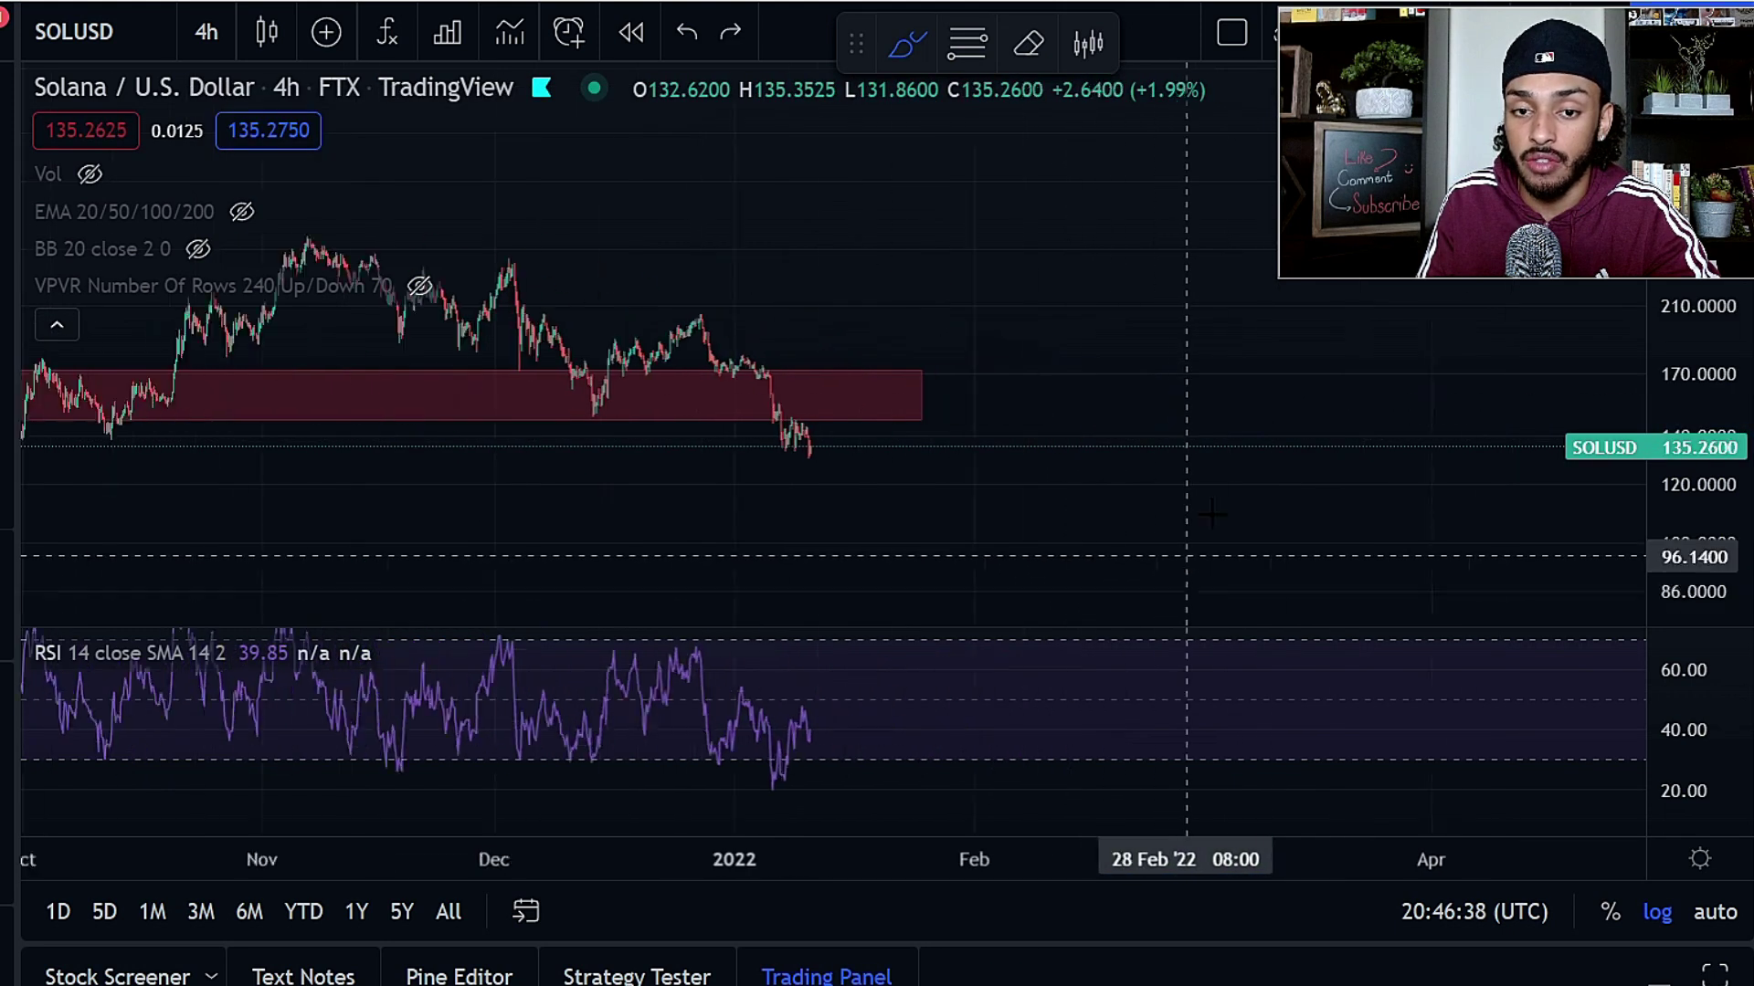
{"action": "scroll", "coordinate": [1212, 514], "scroll_direction": "up", "scroll_amount": 4}
{"action": "left_click_drag", "start_coordinate": [1667, 512], "coordinate": [1668, 348]}
{"action": "left_click_drag", "start_coordinate": [736, 430], "coordinate": [1582, 366]}
{"action": "scroll", "coordinate": [736, 430], "scroll_direction": "up", "scroll_amount": 3}
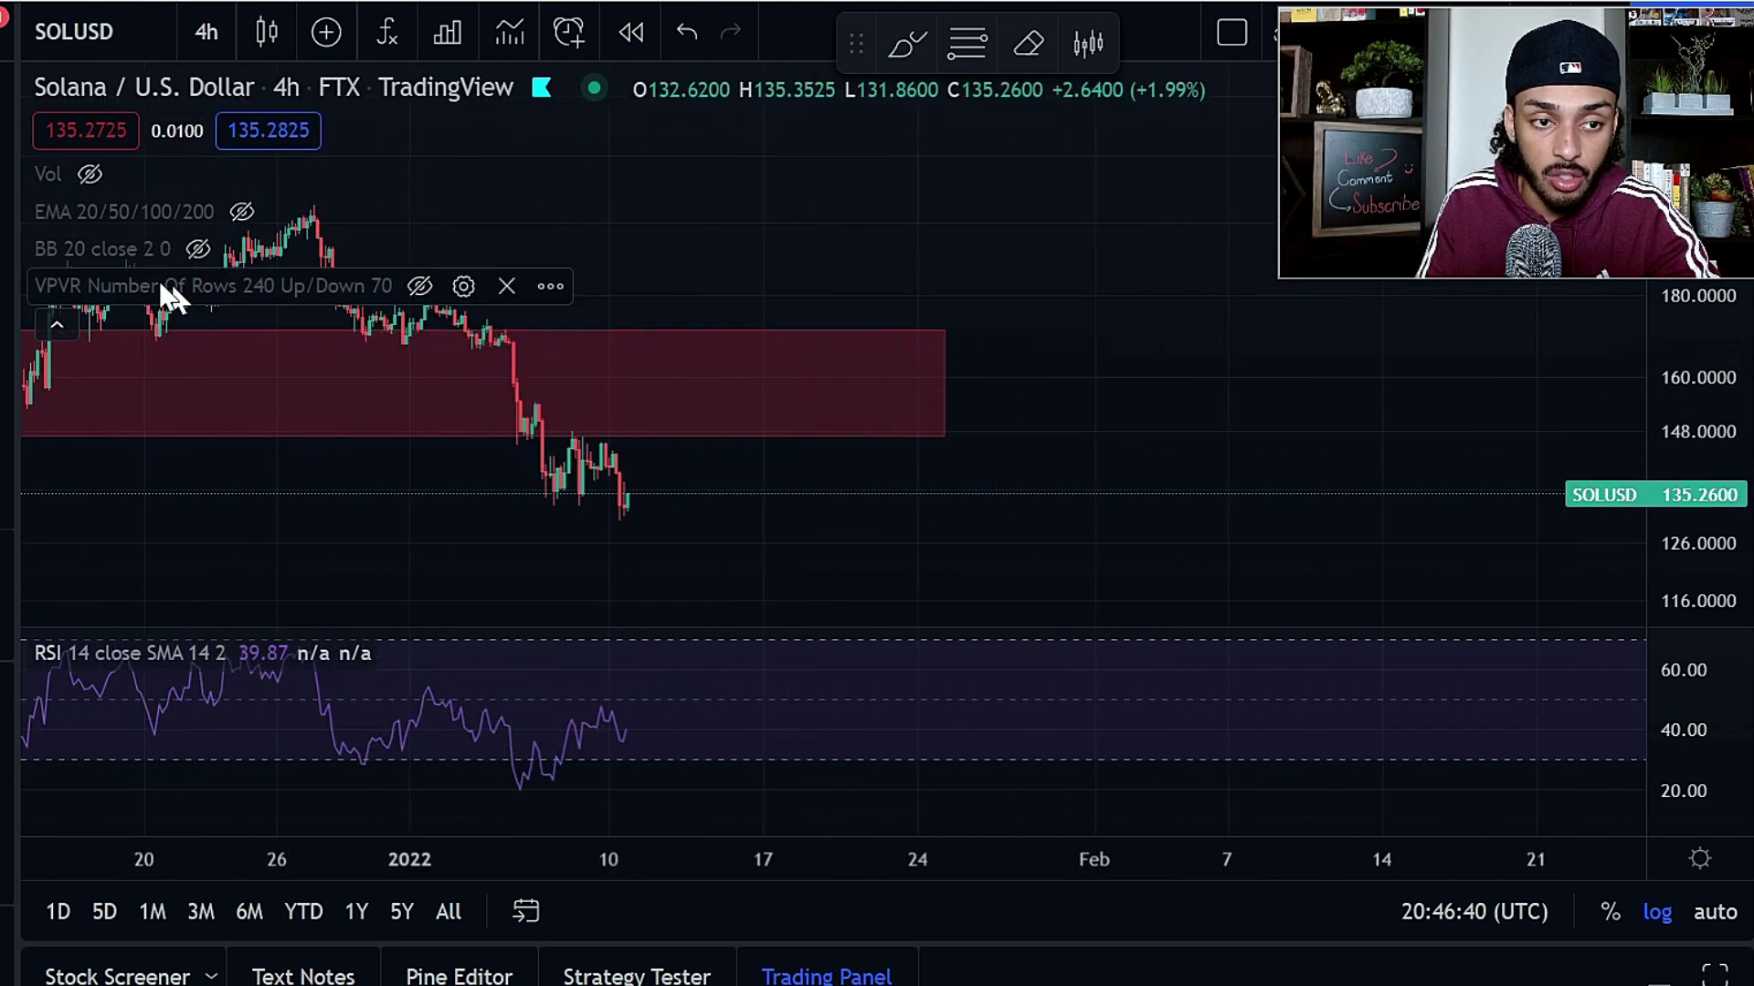
{"action": "mouse_move", "coordinate": [528, 424]}
{"action": "left_mouse_down"}
{"action": "mouse_move", "coordinate": [566, 501]}
{"action": "mouse_move", "coordinate": [587, 429]}
{"action": "left_mouse_up"}
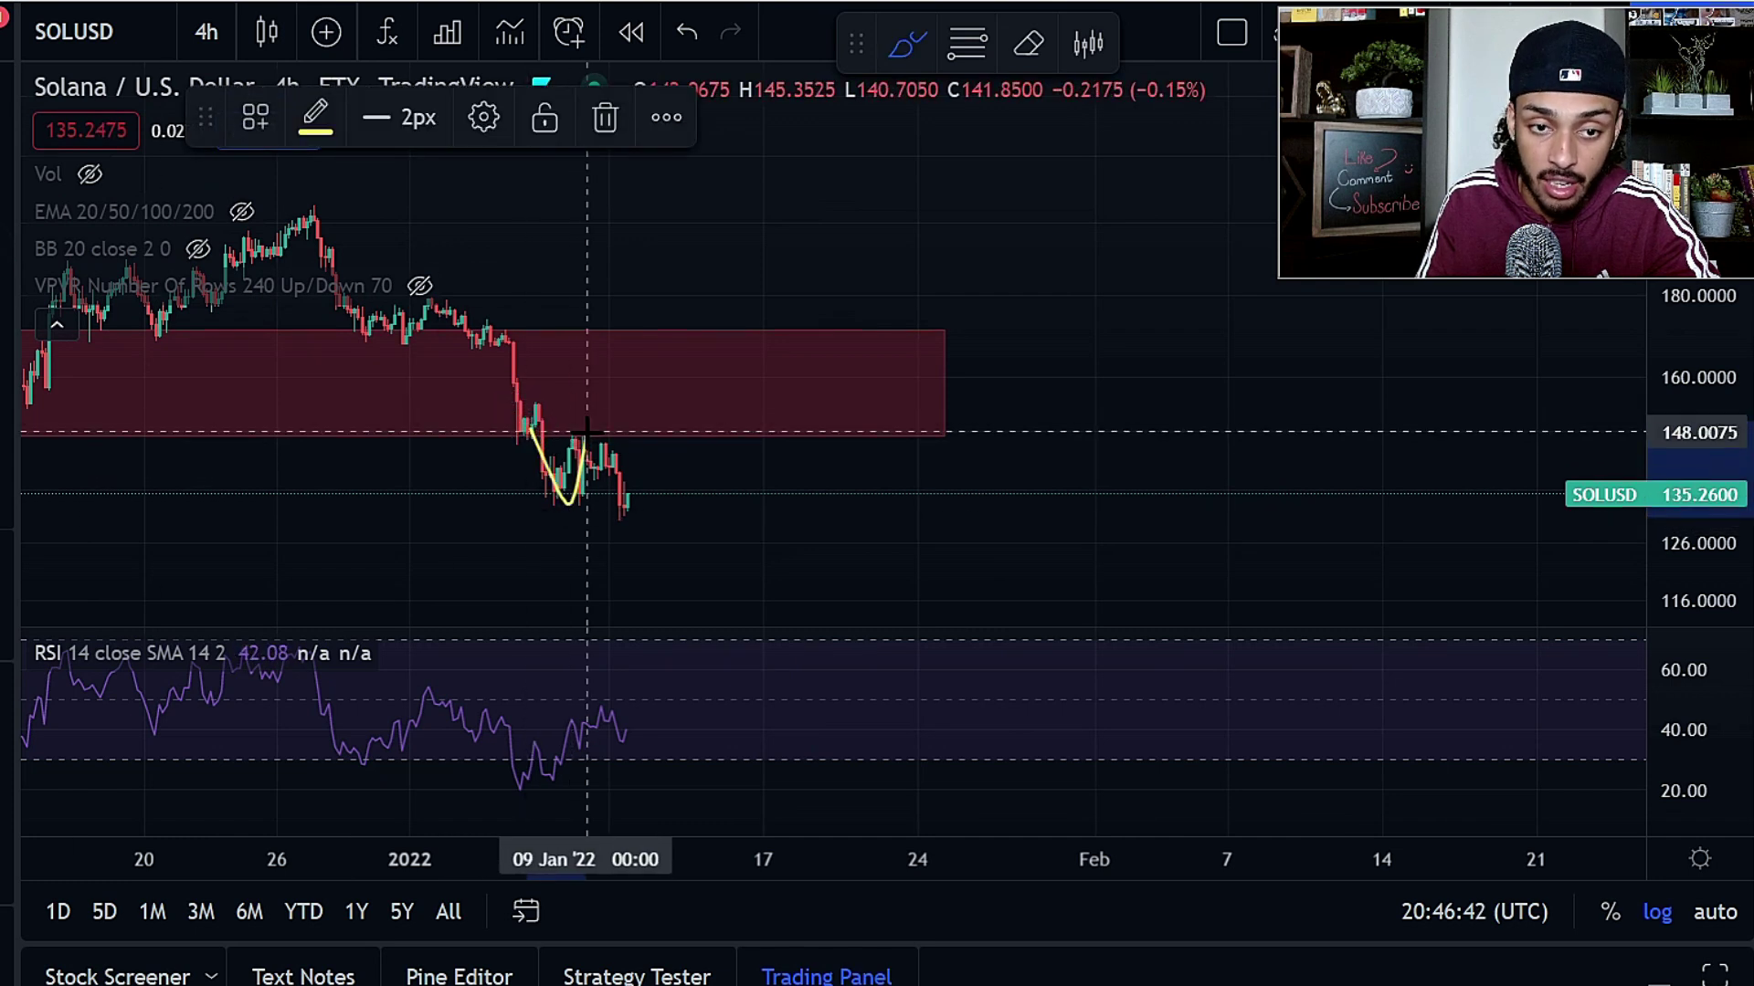
{"action": "left_click_drag", "start_coordinate": [560, 509], "coordinate": [666, 313]}
{"action": "key", "text": "ctrl+z"}
{"action": "left_click_drag", "start_coordinate": [563, 501], "coordinate": [601, 411]}
{"action": "key", "text": "ctrl+z"}
{"action": "key", "text": "ctrl+z"}
- Mark the mid-December low and the January retest with the brush, sketch a downward move in empty space, and undo the strokes
{"action": "scroll", "coordinate": [584, 397], "scroll_direction": "down", "scroll_amount": 1}
{"action": "mouse_move", "coordinate": [292, 387]}
{"action": "left_mouse_down"}
{"action": "mouse_move", "coordinate": [347, 399]}
{"action": "mouse_move", "coordinate": [279, 426]}
{"action": "left_mouse_up"}
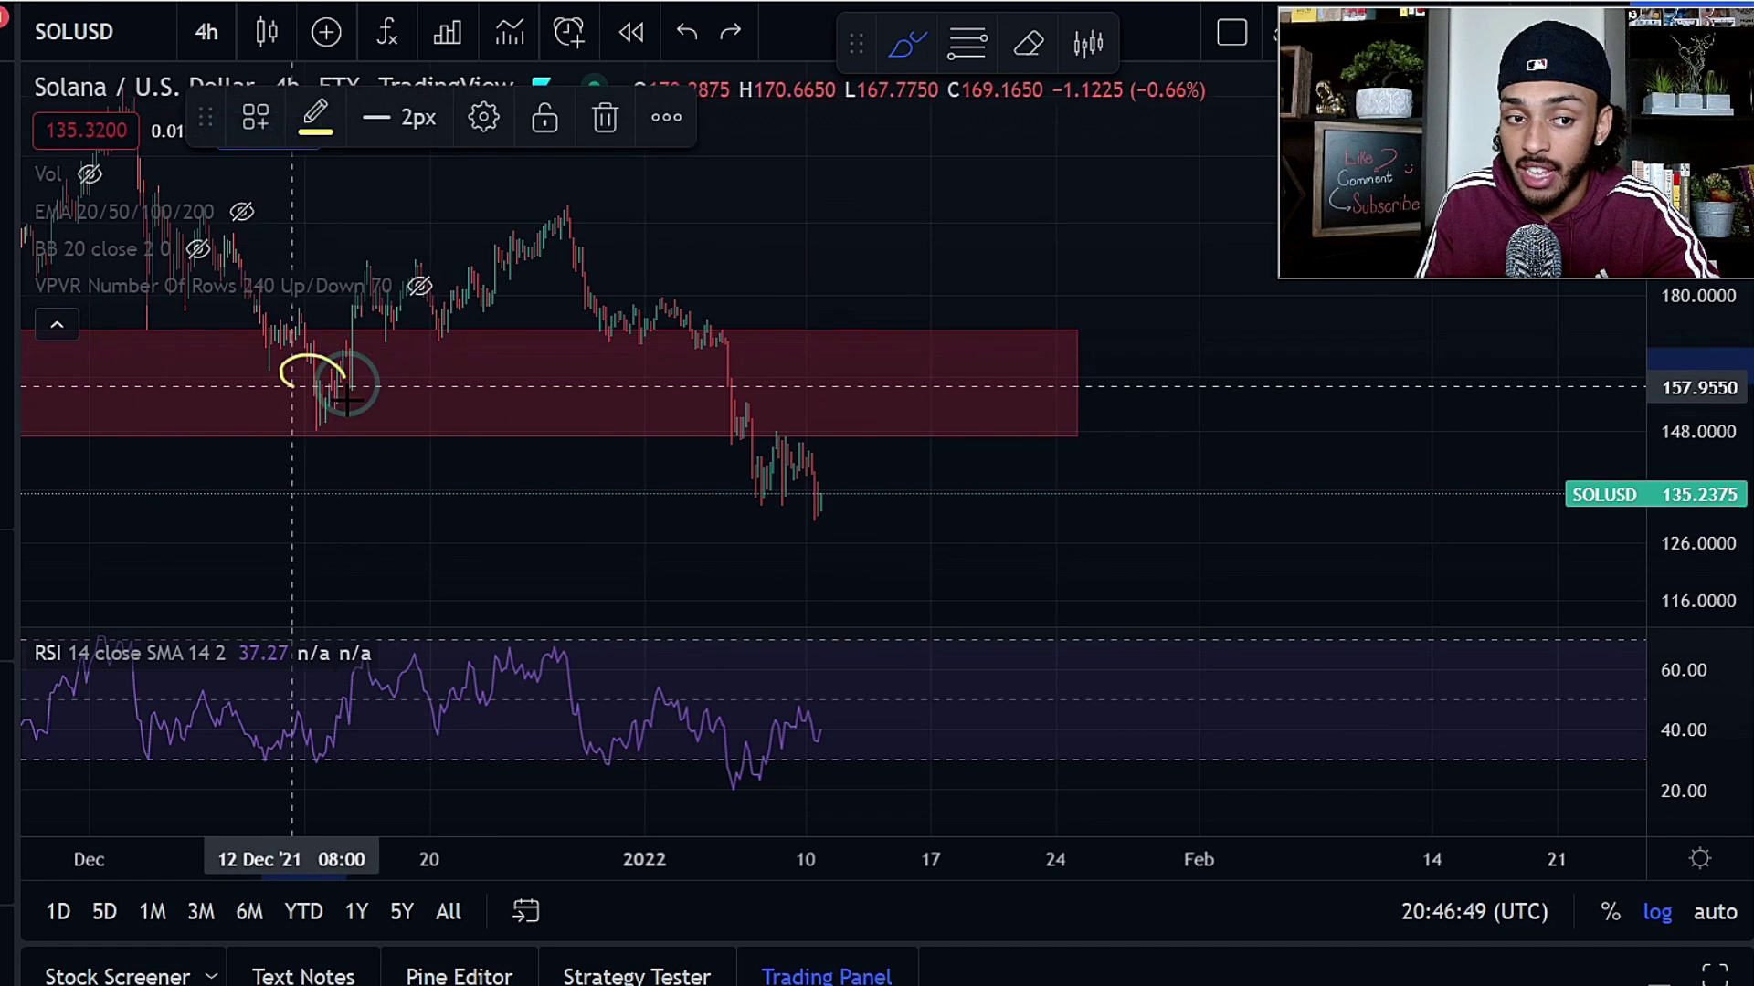
{"action": "mouse_move", "coordinate": [791, 353]}
{"action": "left_mouse_down"}
{"action": "mouse_move", "coordinate": [770, 320]}
{"action": "mouse_move", "coordinate": [819, 399]}
{"action": "left_mouse_up"}
{"action": "key", "text": "ctrl+z"}
{"action": "mouse_move", "coordinate": [680, 341]}
{"action": "left_mouse_down"}
{"action": "mouse_move", "coordinate": [783, 458]}
{"action": "mouse_move", "coordinate": [790, 501]}
{"action": "mouse_move", "coordinate": [791, 456]}
{"action": "left_mouse_up"}
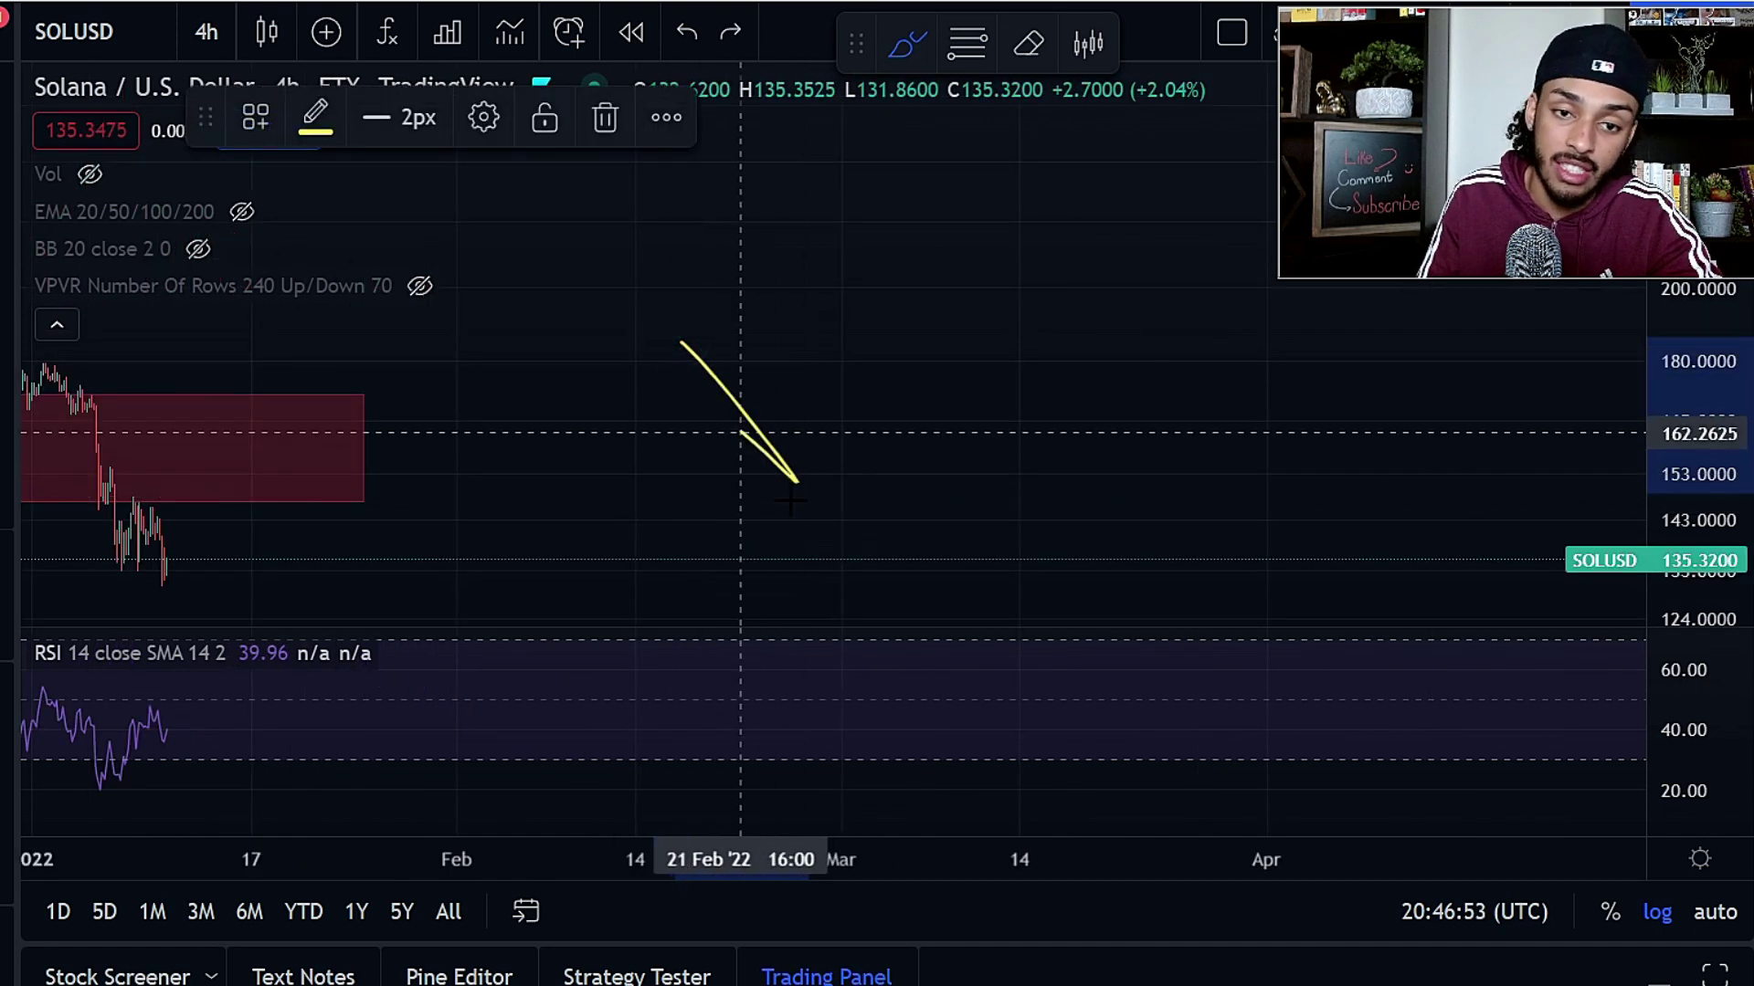
{"action": "key", "text": "ctrl+z"}
- Place a horizontal support line at the September low and adjust it to 115.62
{"action": "scroll", "coordinate": [1014, 348], "scroll_direction": "down", "scroll_amount": 8}
{"action": "left_click_drag", "start_coordinate": [1690, 418], "coordinate": [1690, 557]}
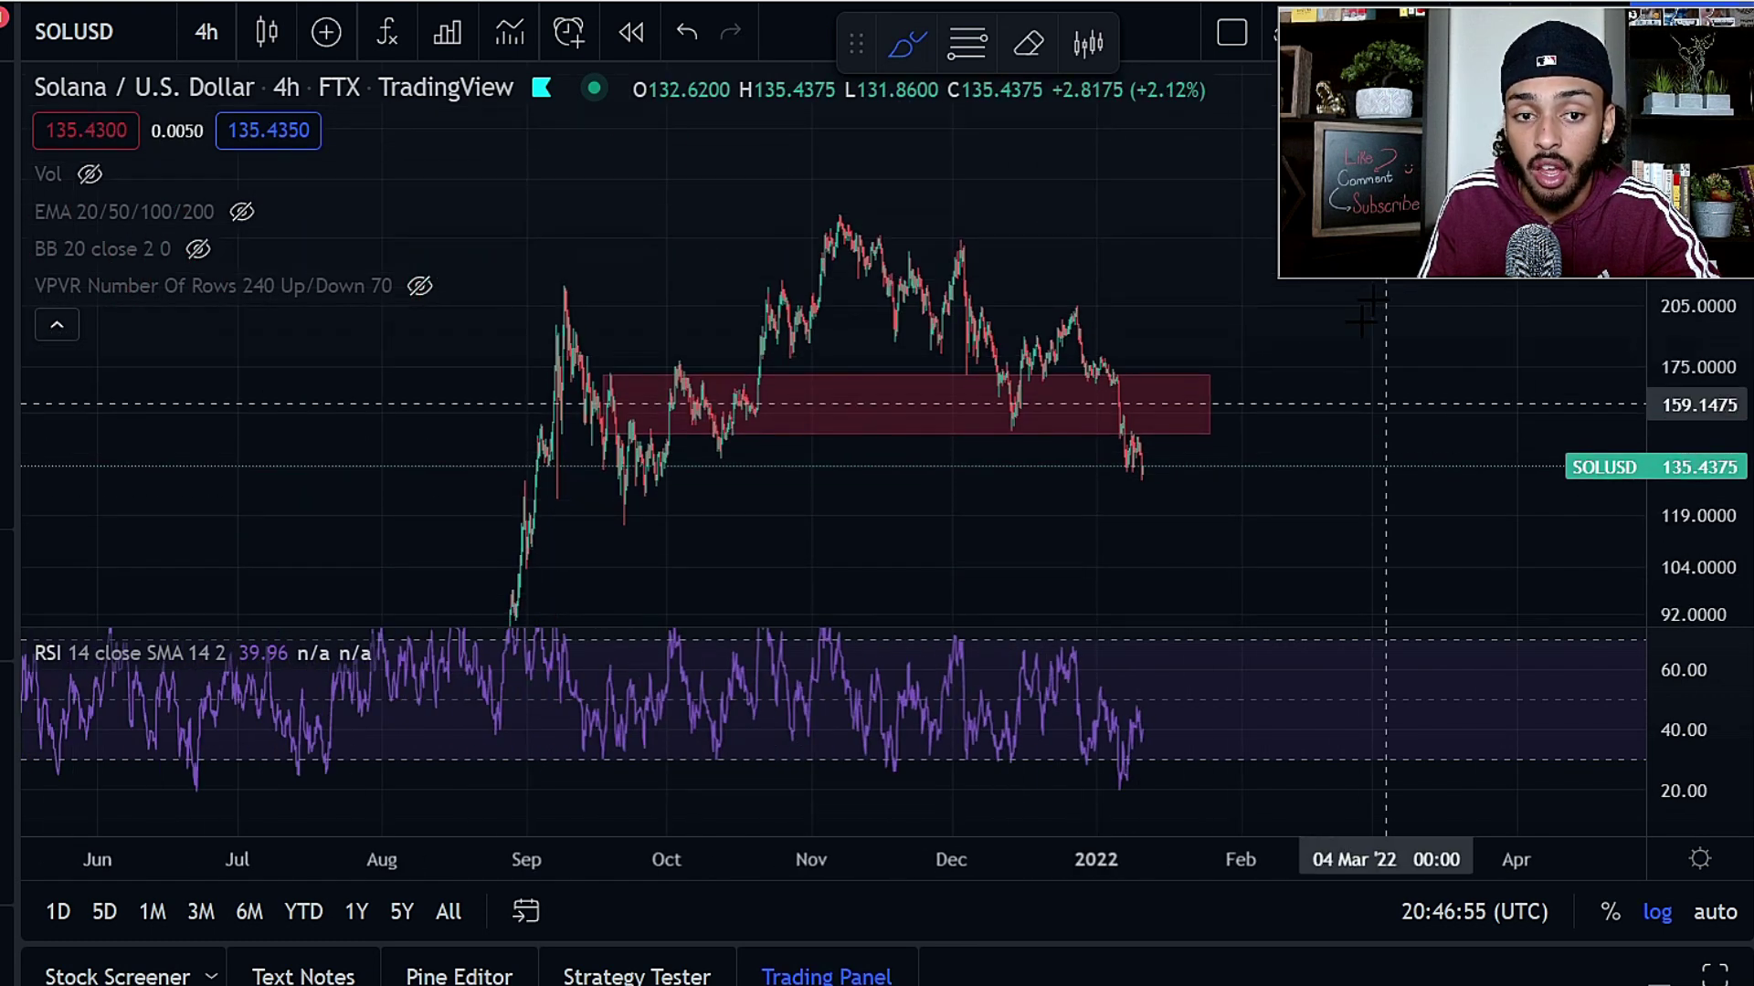
{"action": "key", "text": "alt+h"}
{"action": "left_click", "coordinate": [1116, 519]}
{"action": "left_click_drag", "start_coordinate": [1116, 520], "coordinate": [1113, 526]}
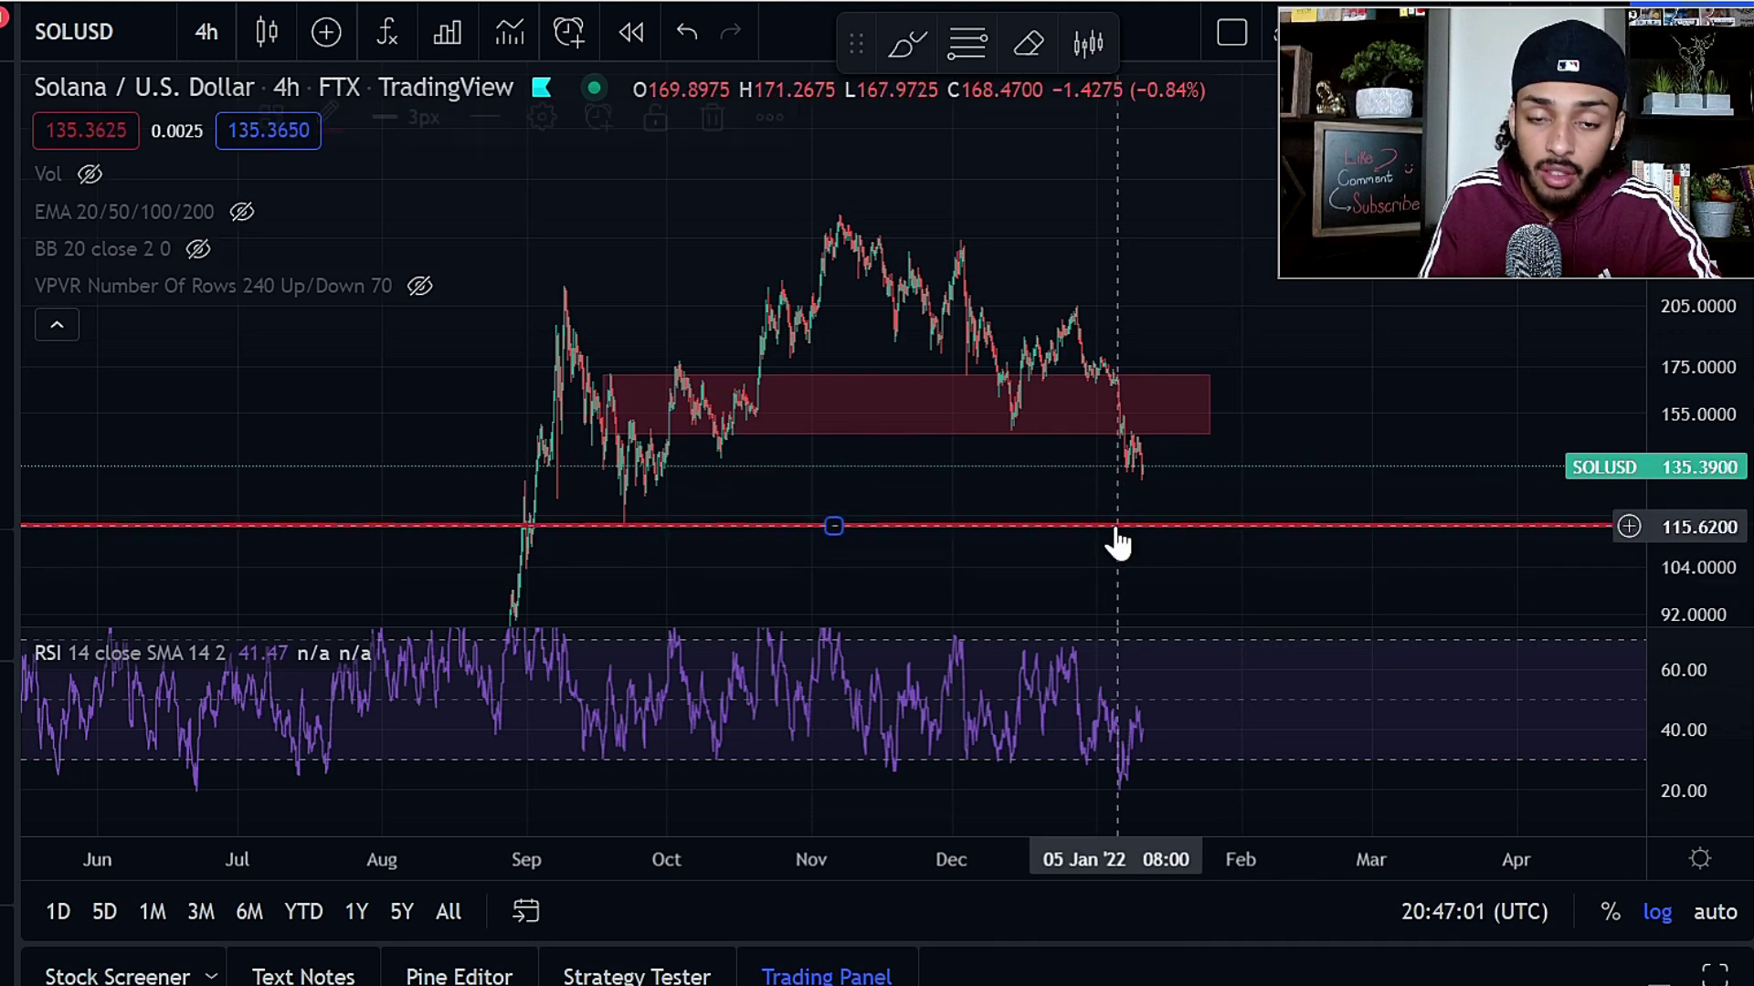
{"action": "left_click_drag", "start_coordinate": [1725, 347], "coordinate": [1694, 438]}
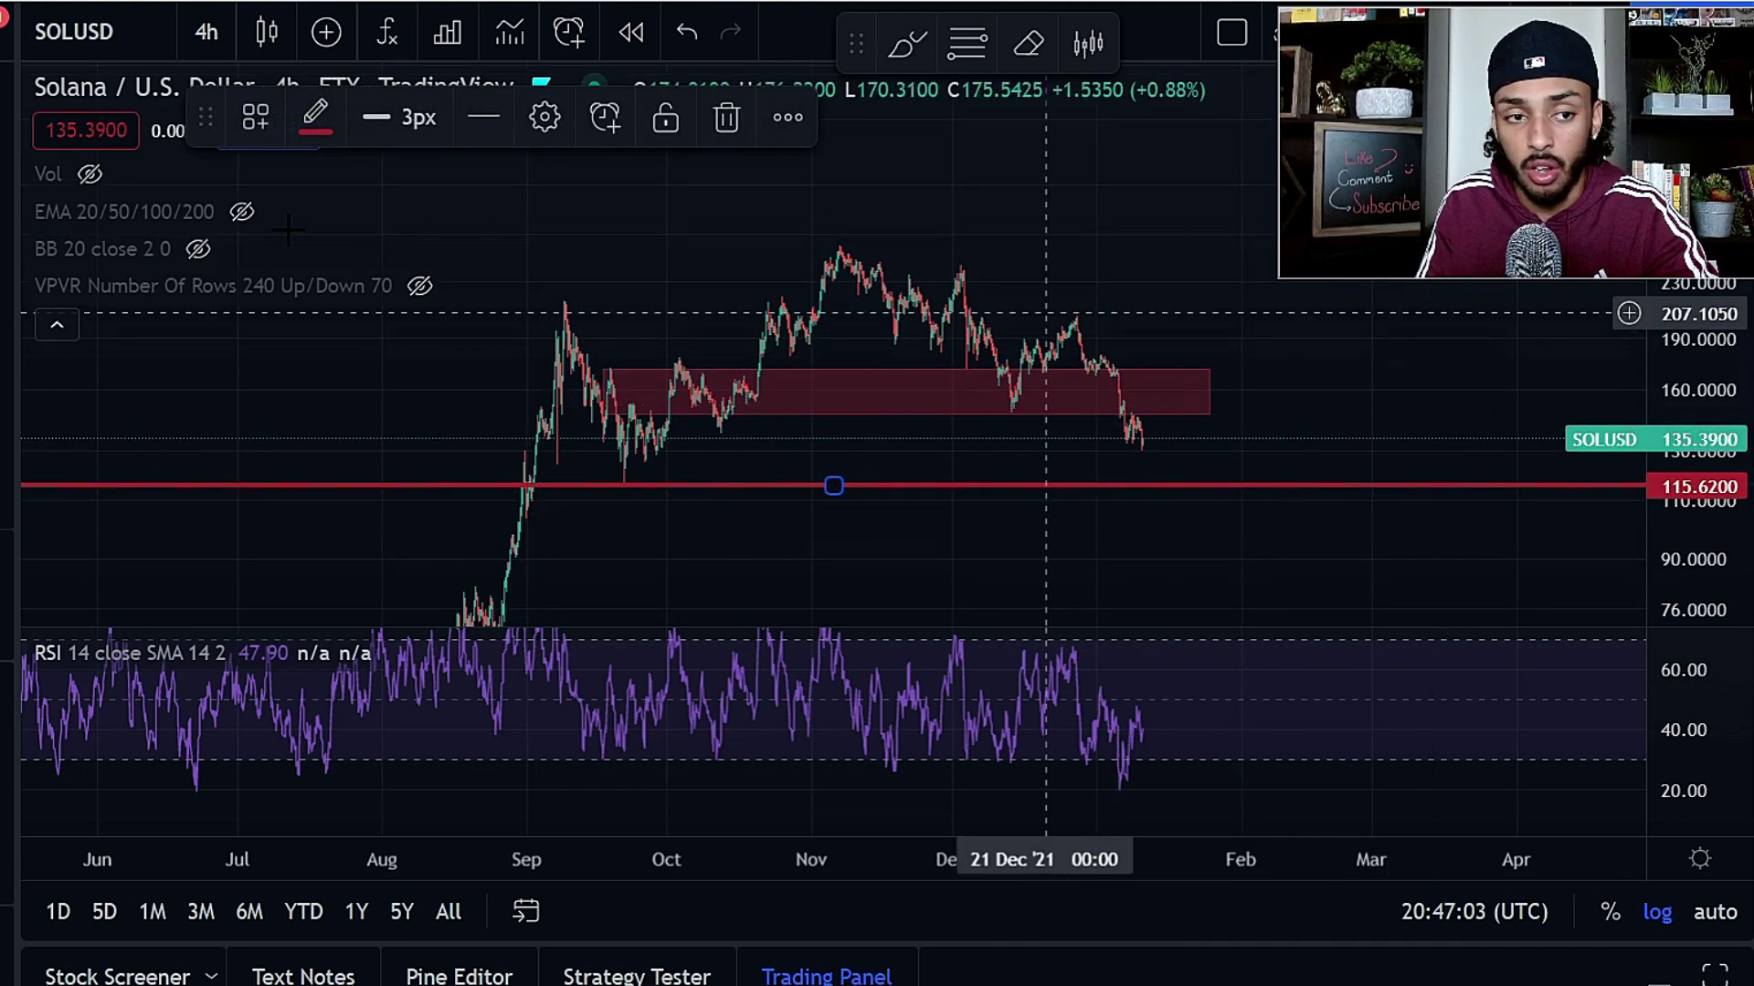
- Circle the September low at the horizontal support line with the brush, and undo the mark
{"action": "key", "text": "alt+t"}
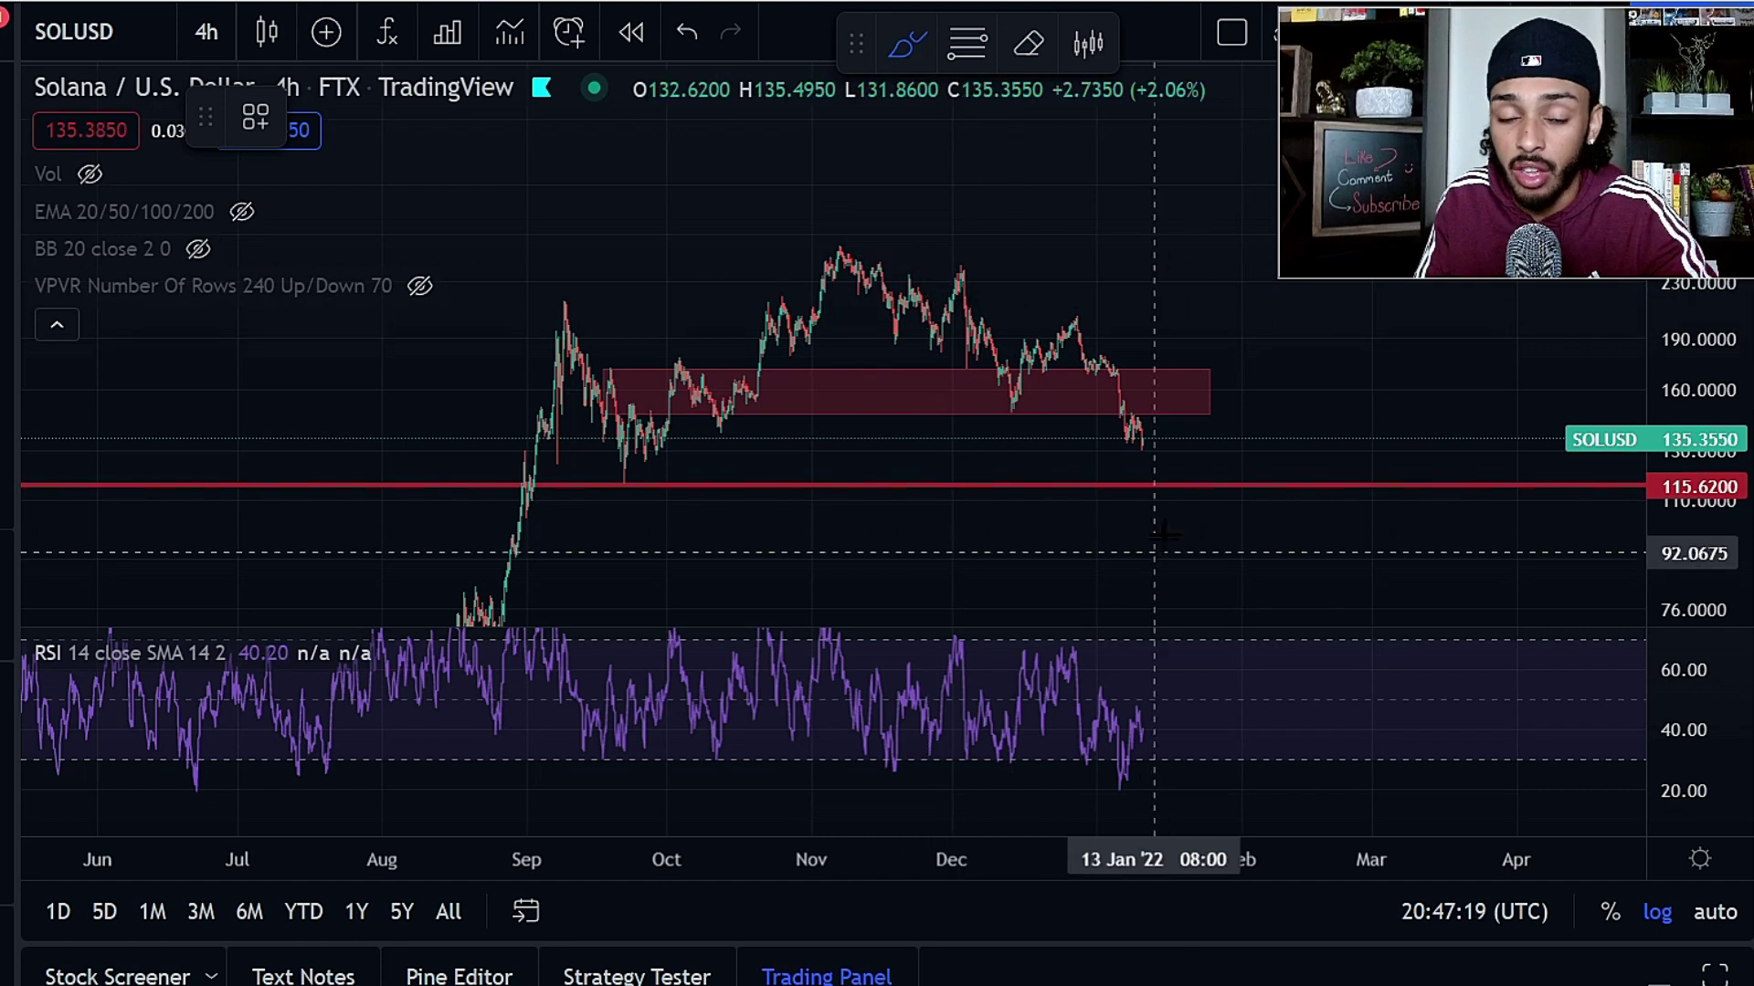
{"action": "left_click_drag", "start_coordinate": [712, 477], "coordinate": [713, 460]}
{"action": "key", "text": "ctrl+z"}
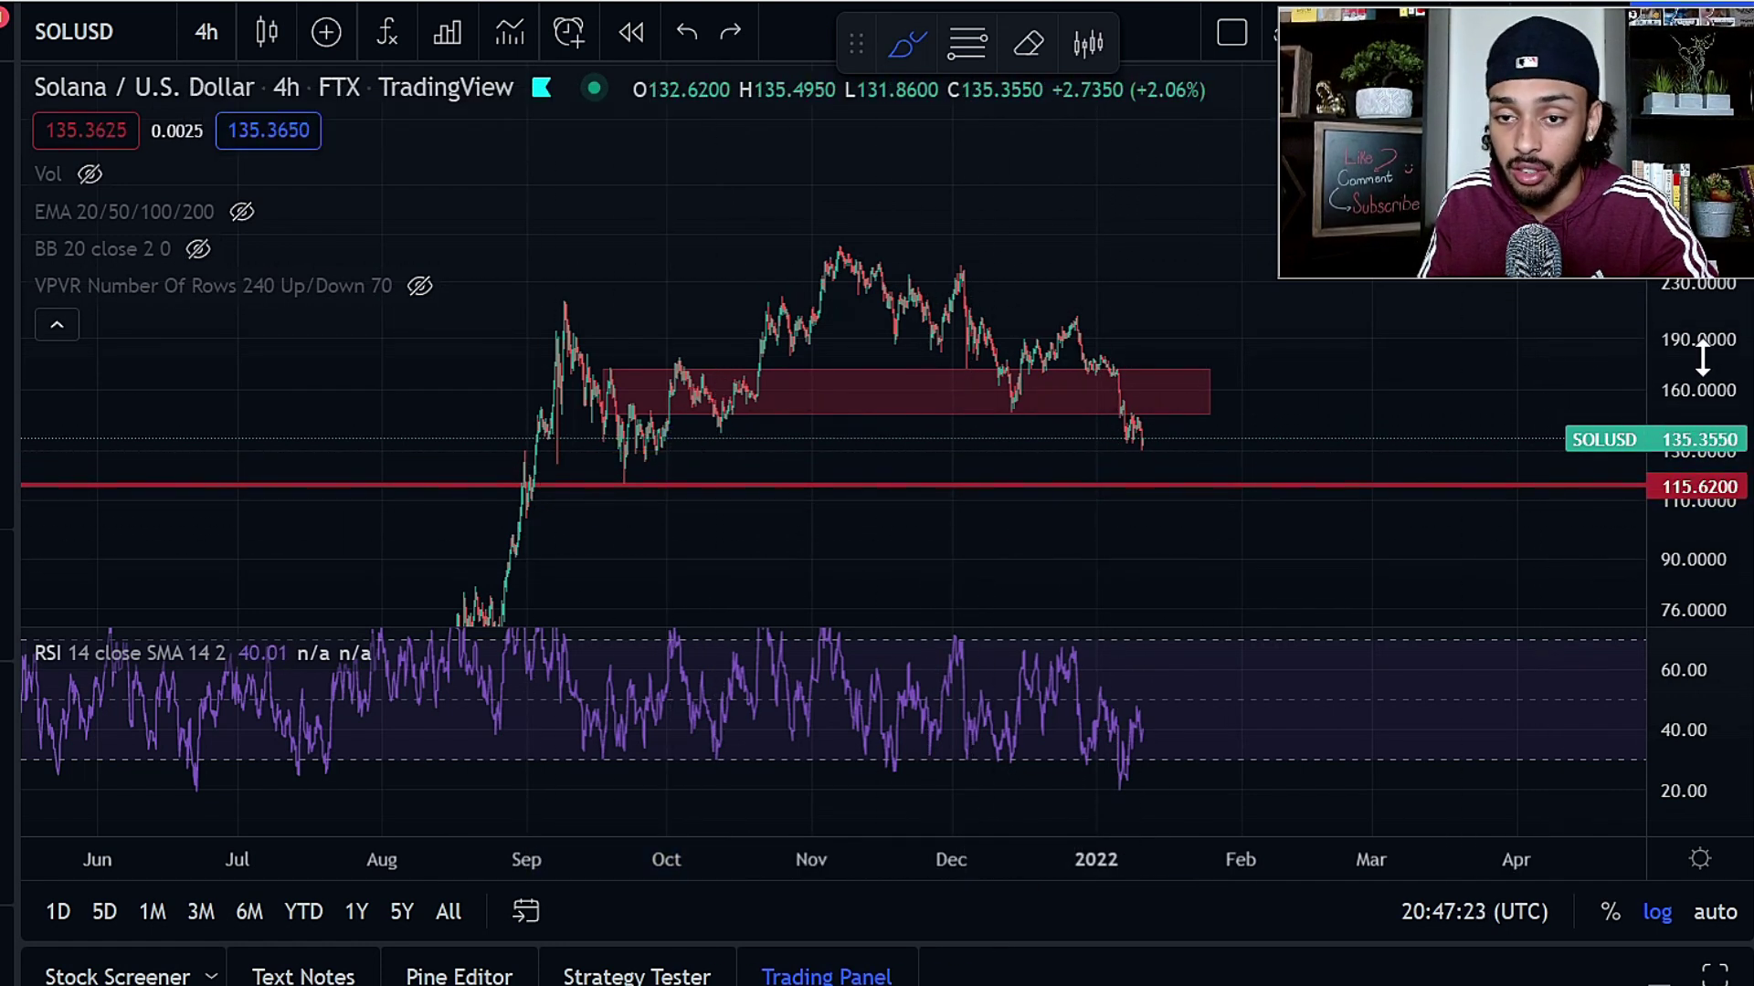
- Sketch the August–September rally, the pullback to the support line and the October rebound with the brush, and undo the strokes
{"action": "left_click_drag", "start_coordinate": [1703, 365], "coordinate": [1702, 464]}
{"action": "left_click_drag", "start_coordinate": [1655, 340], "coordinate": [1675, 454]}
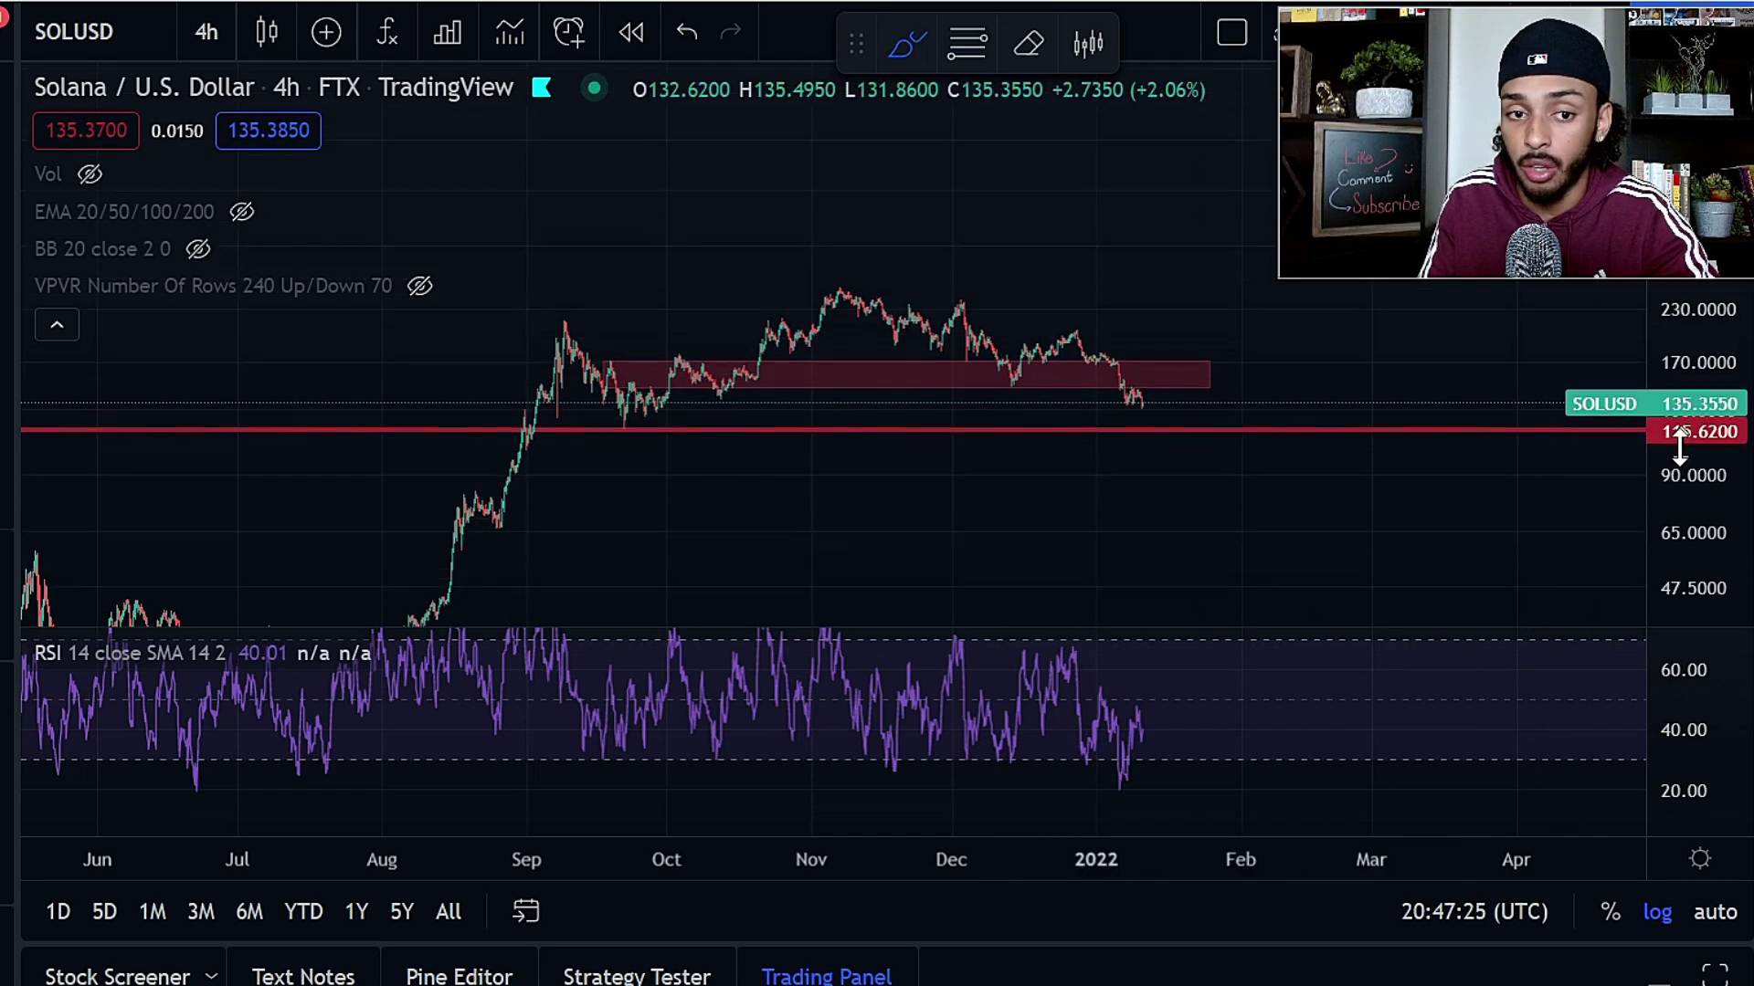
{"action": "mouse_move", "coordinate": [426, 526]}
{"action": "left_mouse_down"}
{"action": "mouse_move", "coordinate": [535, 312]}
{"action": "mouse_move", "coordinate": [651, 438]}
{"action": "mouse_move", "coordinate": [788, 324]}
{"action": "left_mouse_up"}
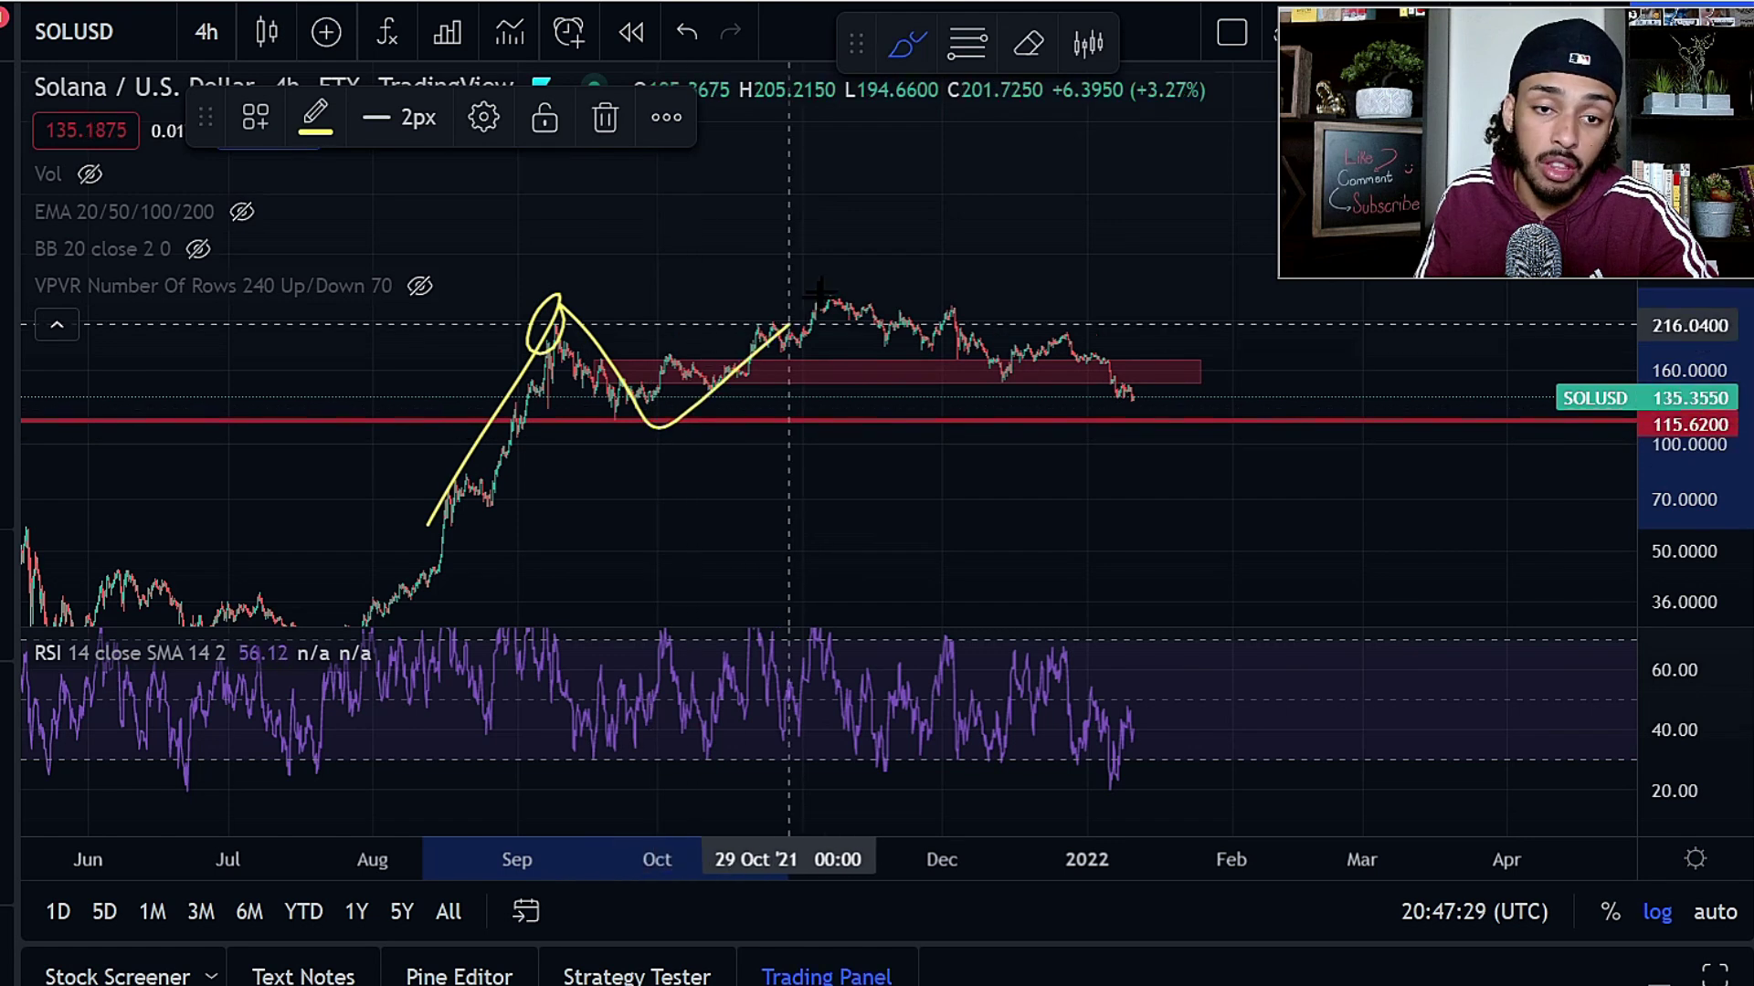
{"action": "key", "text": "ctrl+z"}
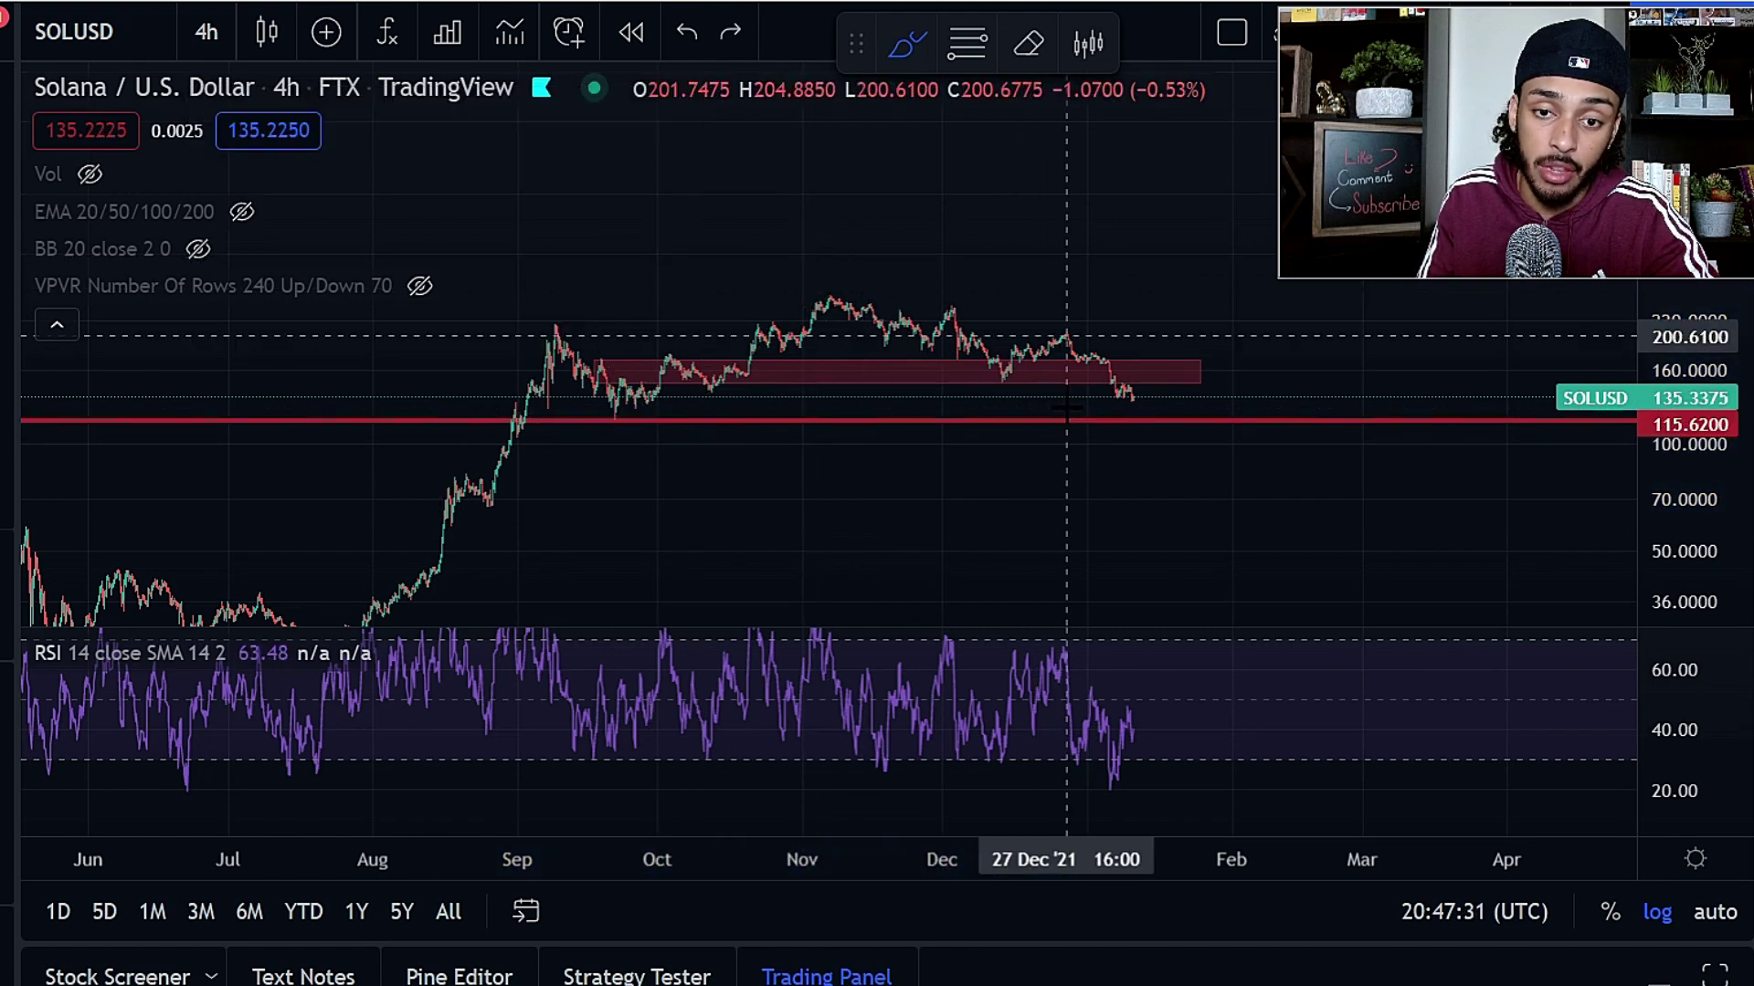
- Mark the late September lows, sketch the November-to-January decline and a possible drop below the support line with the brush, and undo the strokes
{"action": "mouse_move", "coordinate": [635, 398]}
{"action": "left_mouse_down"}
{"action": "mouse_move", "coordinate": [654, 471]}
{"action": "mouse_move", "coordinate": [701, 439]}
{"action": "left_mouse_up"}
{"action": "key", "text": "ctrl+z"}
{"action": "mouse_move", "coordinate": [747, 246]}
{"action": "left_mouse_down"}
{"action": "mouse_move", "coordinate": [628, 341]}
{"action": "mouse_move", "coordinate": [995, 383]}
{"action": "mouse_move", "coordinate": [1206, 490]}
{"action": "left_mouse_up"}
{"action": "key", "text": "ctrl+z"}
{"action": "key", "text": "ctrl+z"}
{"action": "mouse_move", "coordinate": [1115, 361]}
{"action": "left_mouse_down"}
{"action": "mouse_move", "coordinate": [1276, 537]}
{"action": "mouse_move", "coordinate": [1259, 414]}
{"action": "left_mouse_up"}
{"action": "mouse_move", "coordinate": [1121, 357]}
{"action": "left_mouse_down"}
{"action": "mouse_move", "coordinate": [1418, 527]}
{"action": "mouse_move", "coordinate": [1411, 563]}
{"action": "left_mouse_up"}
{"action": "key", "text": "ctrl+z"}
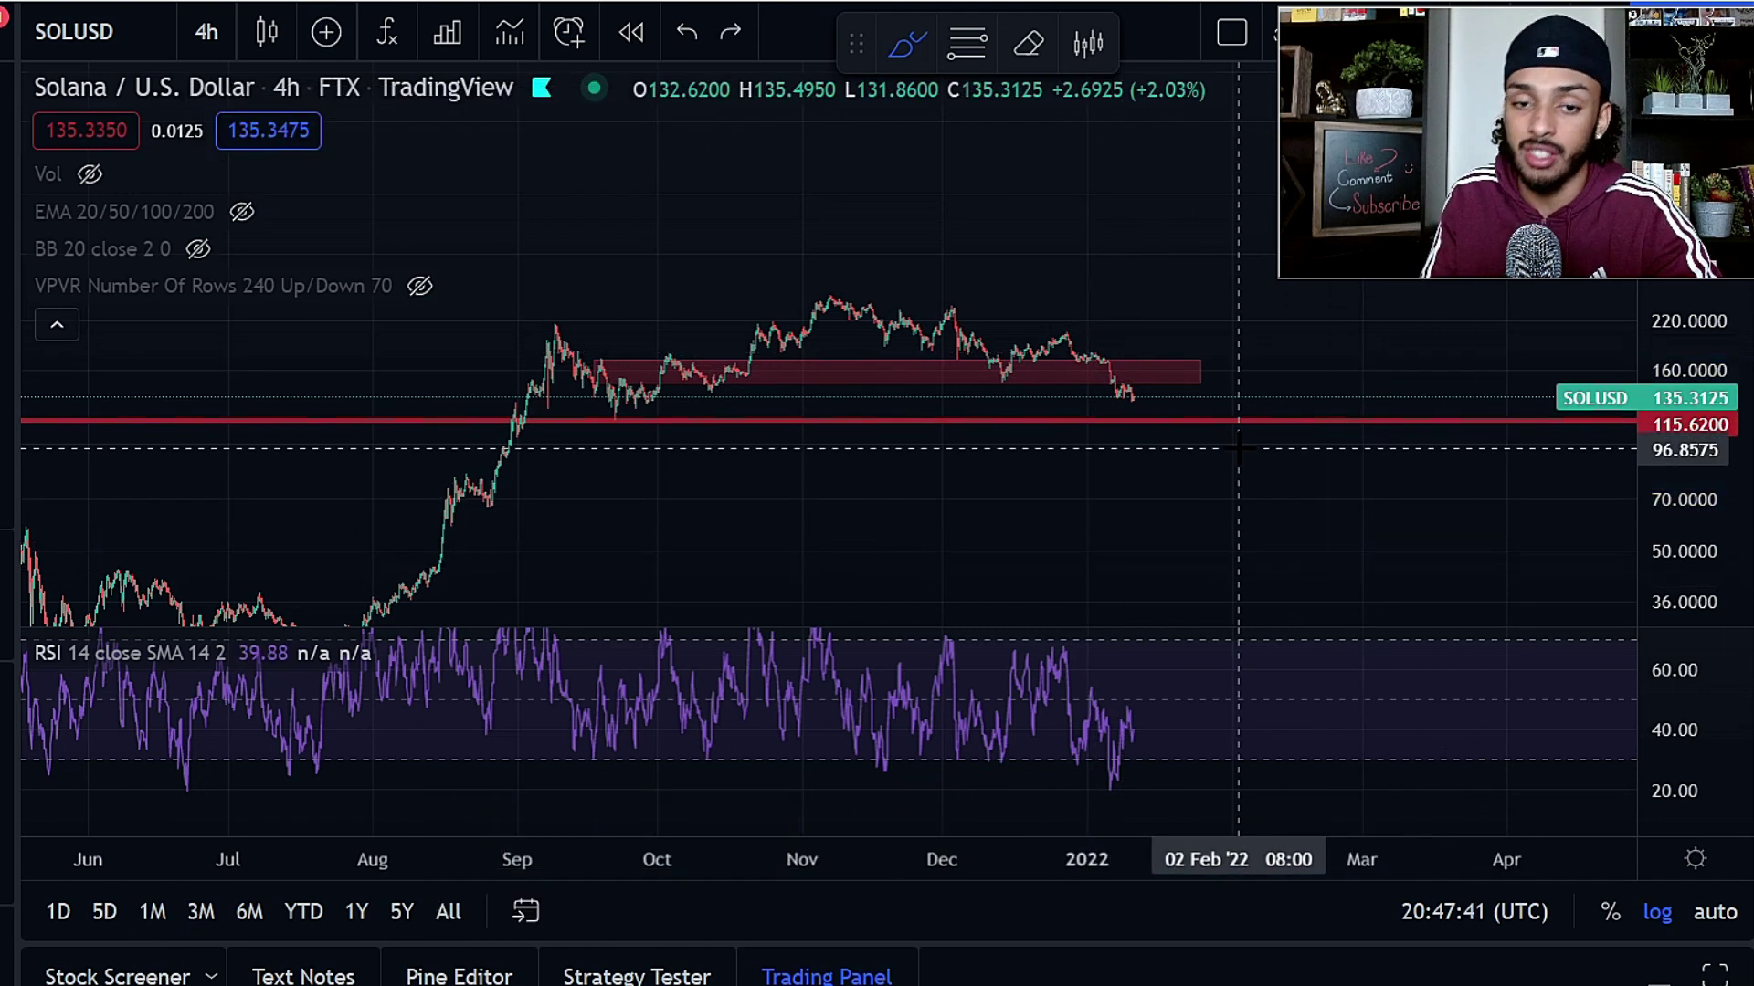
- Outline the red rectangle zone and mark the September low beneath it with the brush, and undo the strokes
{"action": "left_click_drag", "start_coordinate": [1659, 522], "coordinate": [1659, 276]}
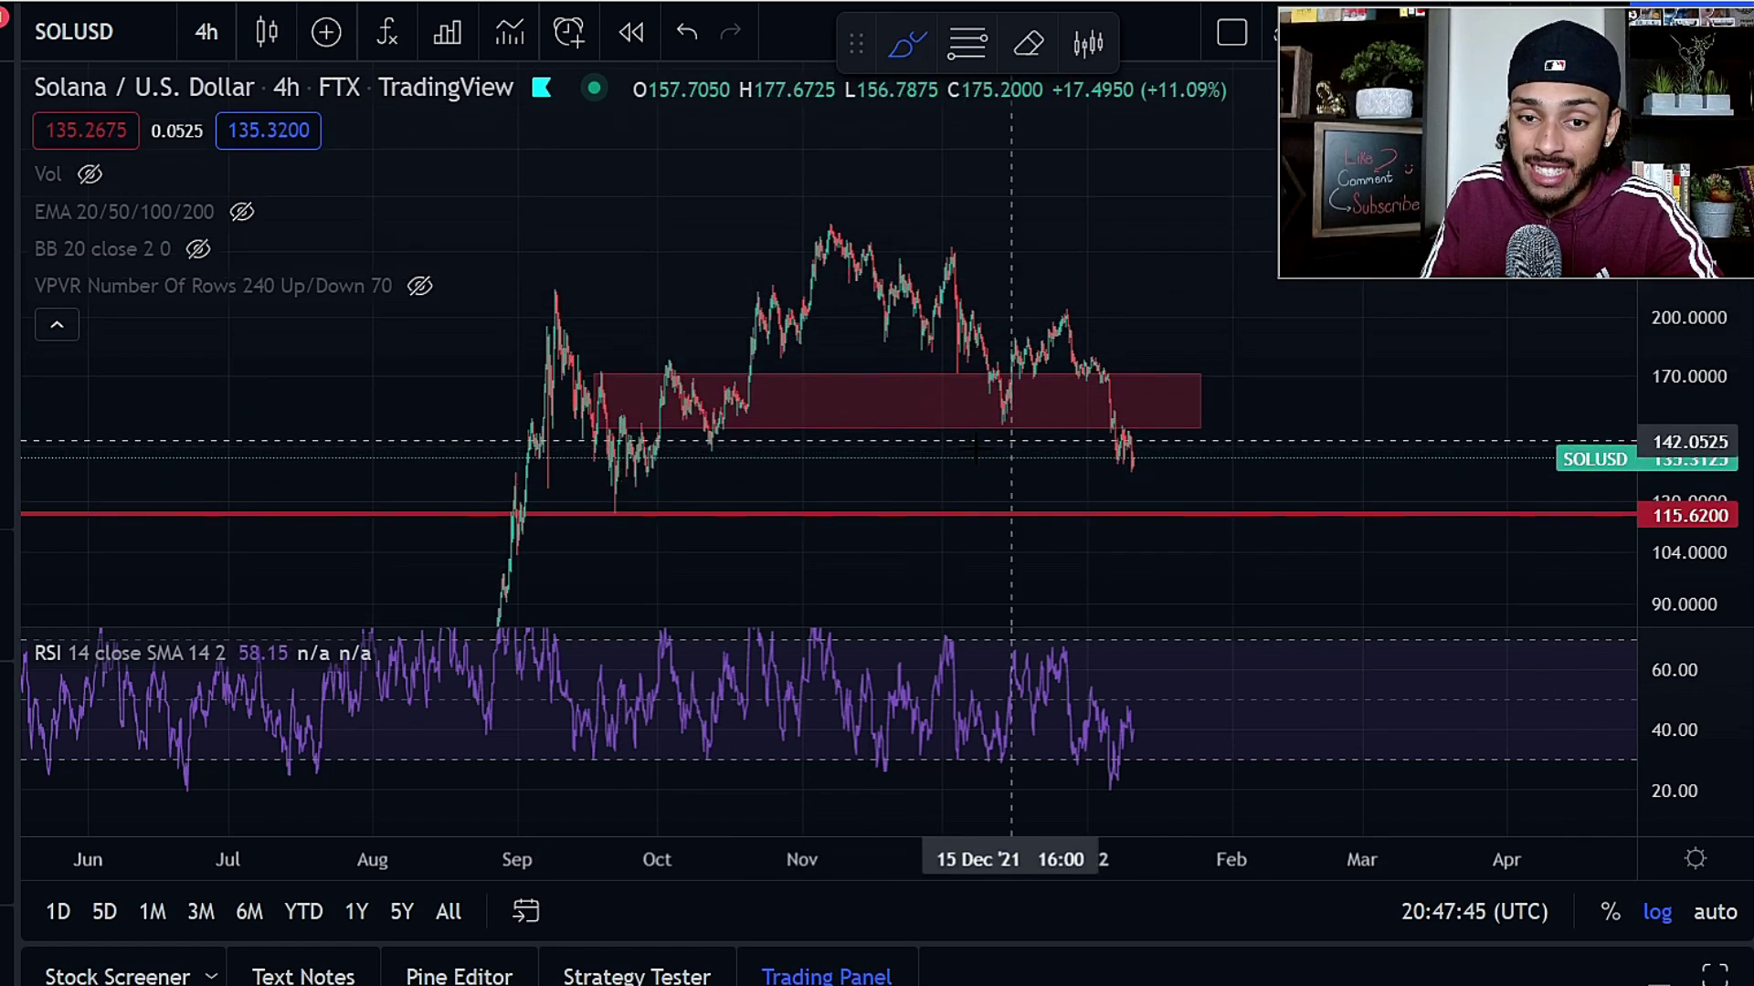
{"action": "left_click_drag", "start_coordinate": [895, 357], "coordinate": [648, 512]}
{"action": "mouse_move", "coordinate": [571, 438]}
{"action": "left_mouse_down"}
{"action": "mouse_move", "coordinate": [1133, 436]}
{"action": "mouse_move", "coordinate": [804, 366]}
{"action": "mouse_move", "coordinate": [607, 441]}
{"action": "left_mouse_up"}
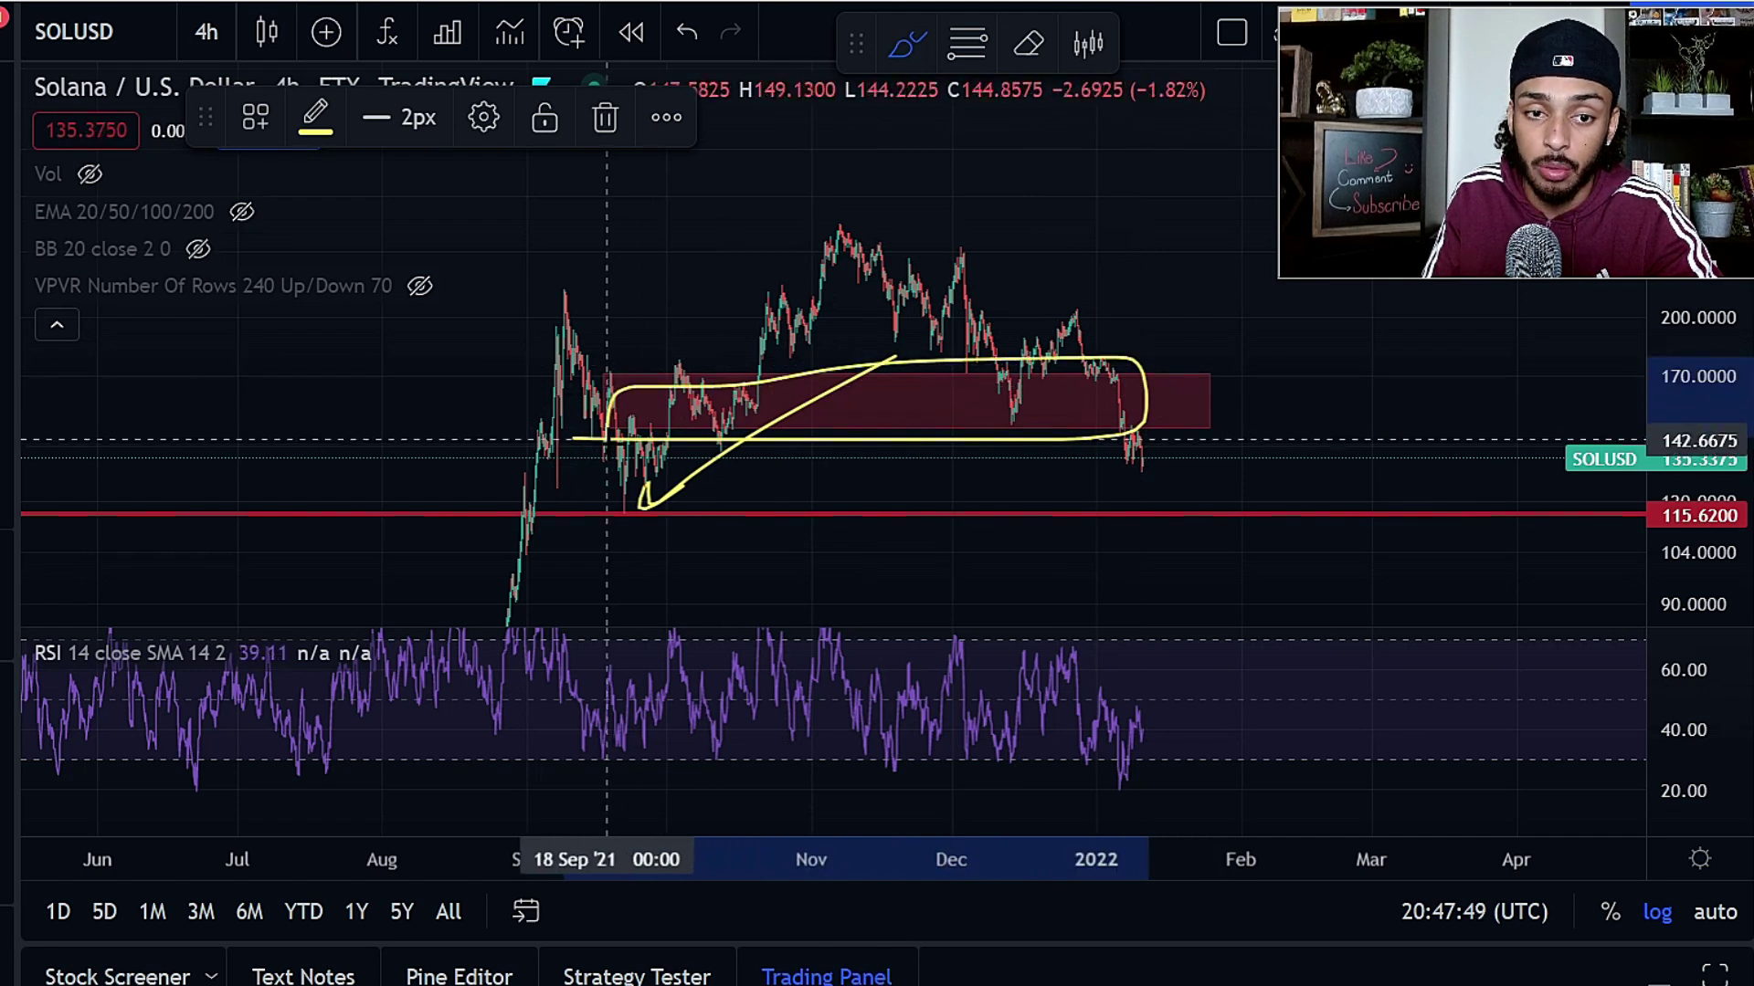
{"action": "key", "text": "ctrl+z"}
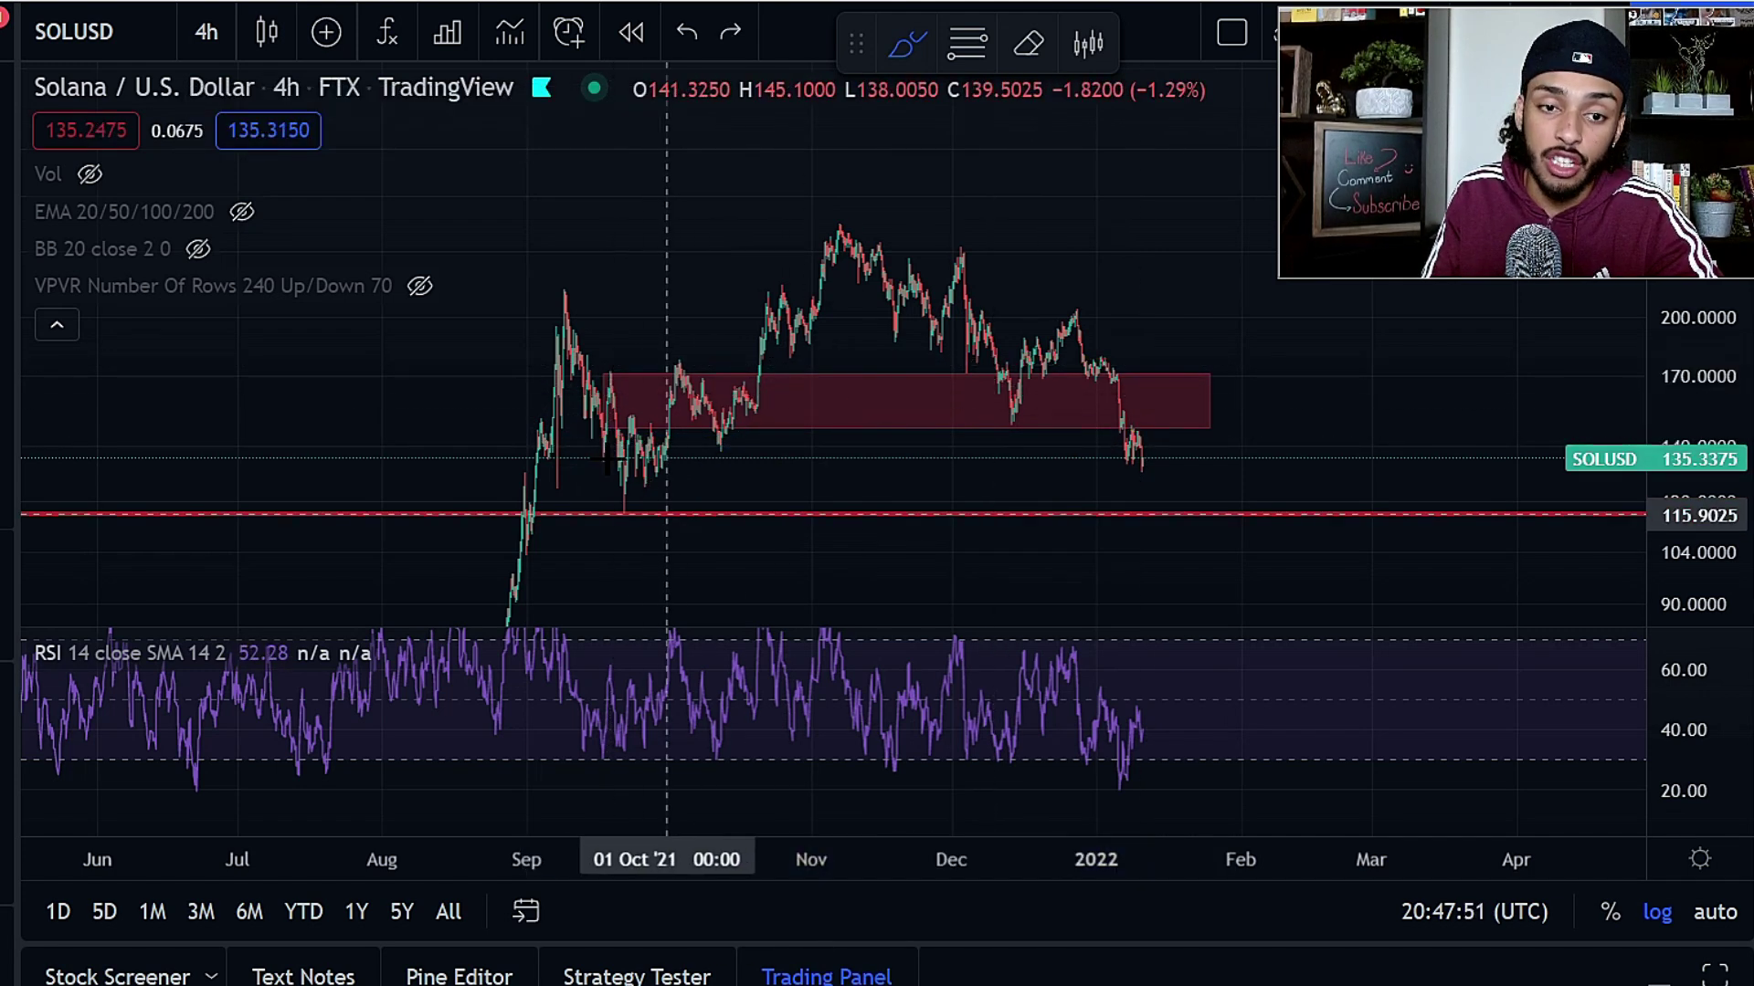
- Circle the September low at the support line, sketch a downward arrow from January's price through the support, and undo the arrow
{"action": "mouse_move", "coordinate": [652, 490]}
{"action": "left_mouse_down"}
{"action": "mouse_move", "coordinate": [626, 466]}
{"action": "mouse_move", "coordinate": [642, 474]}
{"action": "left_mouse_up"}
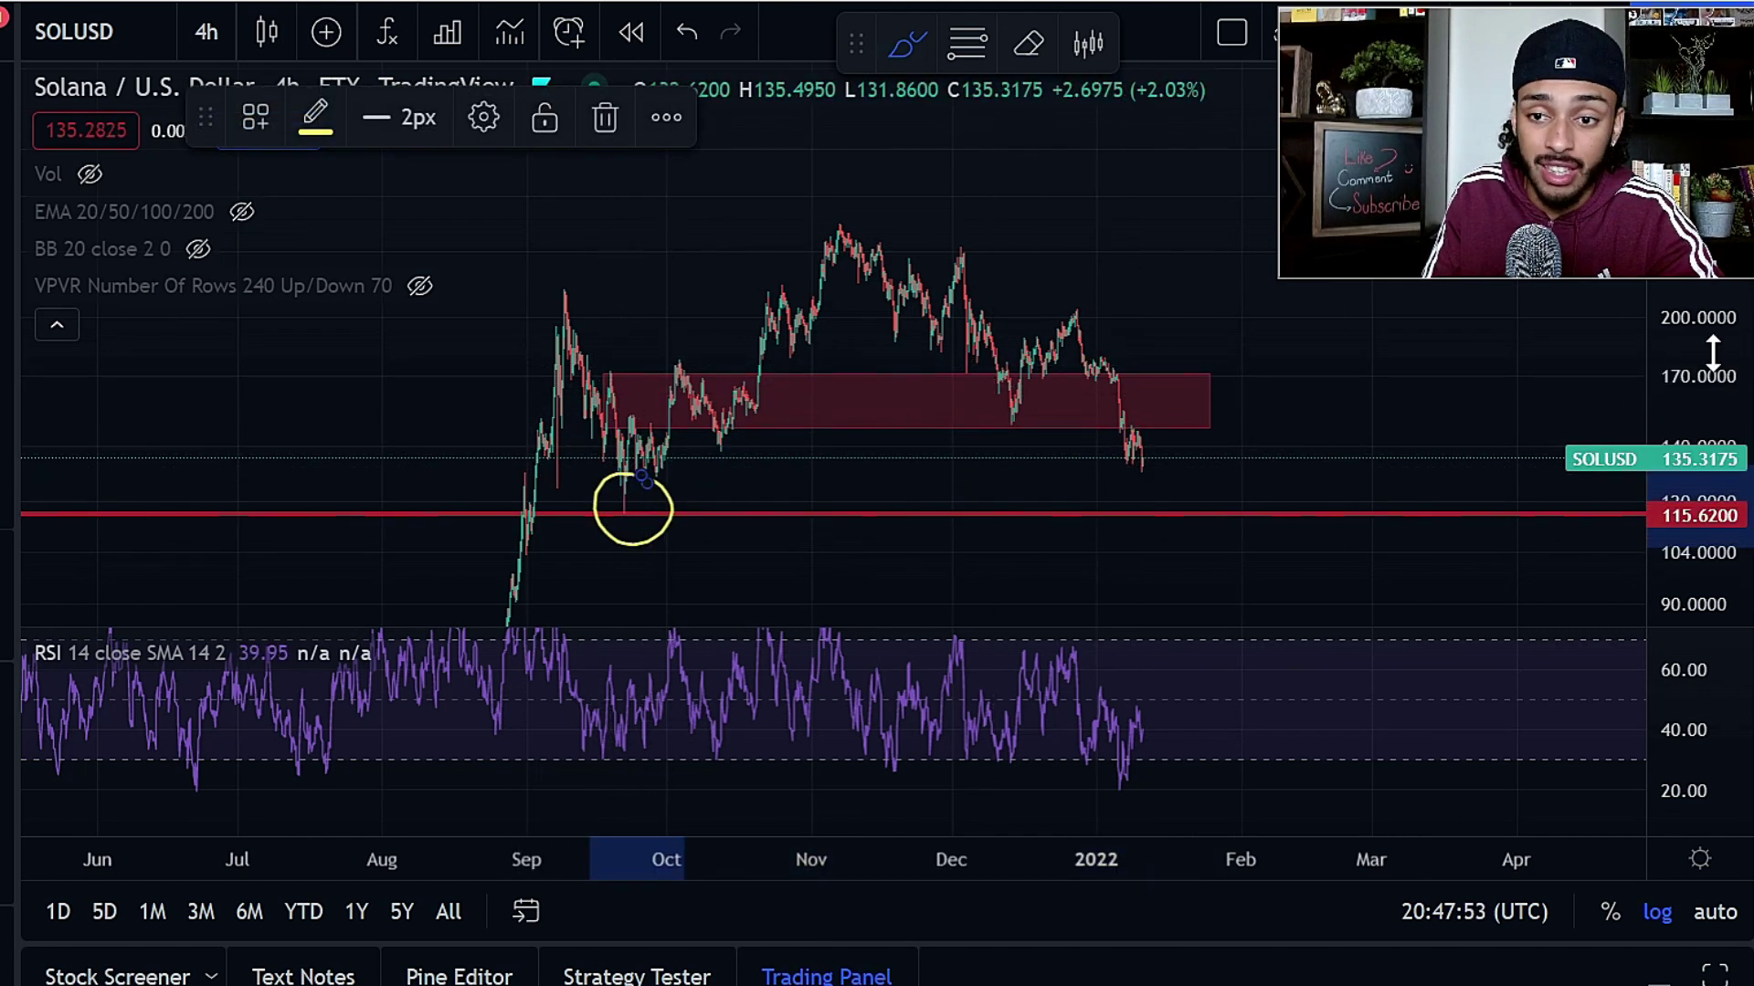
{"action": "left_click_drag", "start_coordinate": [1710, 352], "coordinate": [1711, 507]}
{"action": "mouse_move", "coordinate": [1123, 392]}
{"action": "left_mouse_down"}
{"action": "mouse_move", "coordinate": [1295, 534]}
{"action": "mouse_move", "coordinate": [1438, 567]}
{"action": "mouse_move", "coordinate": [1425, 548]}
{"action": "left_mouse_up"}
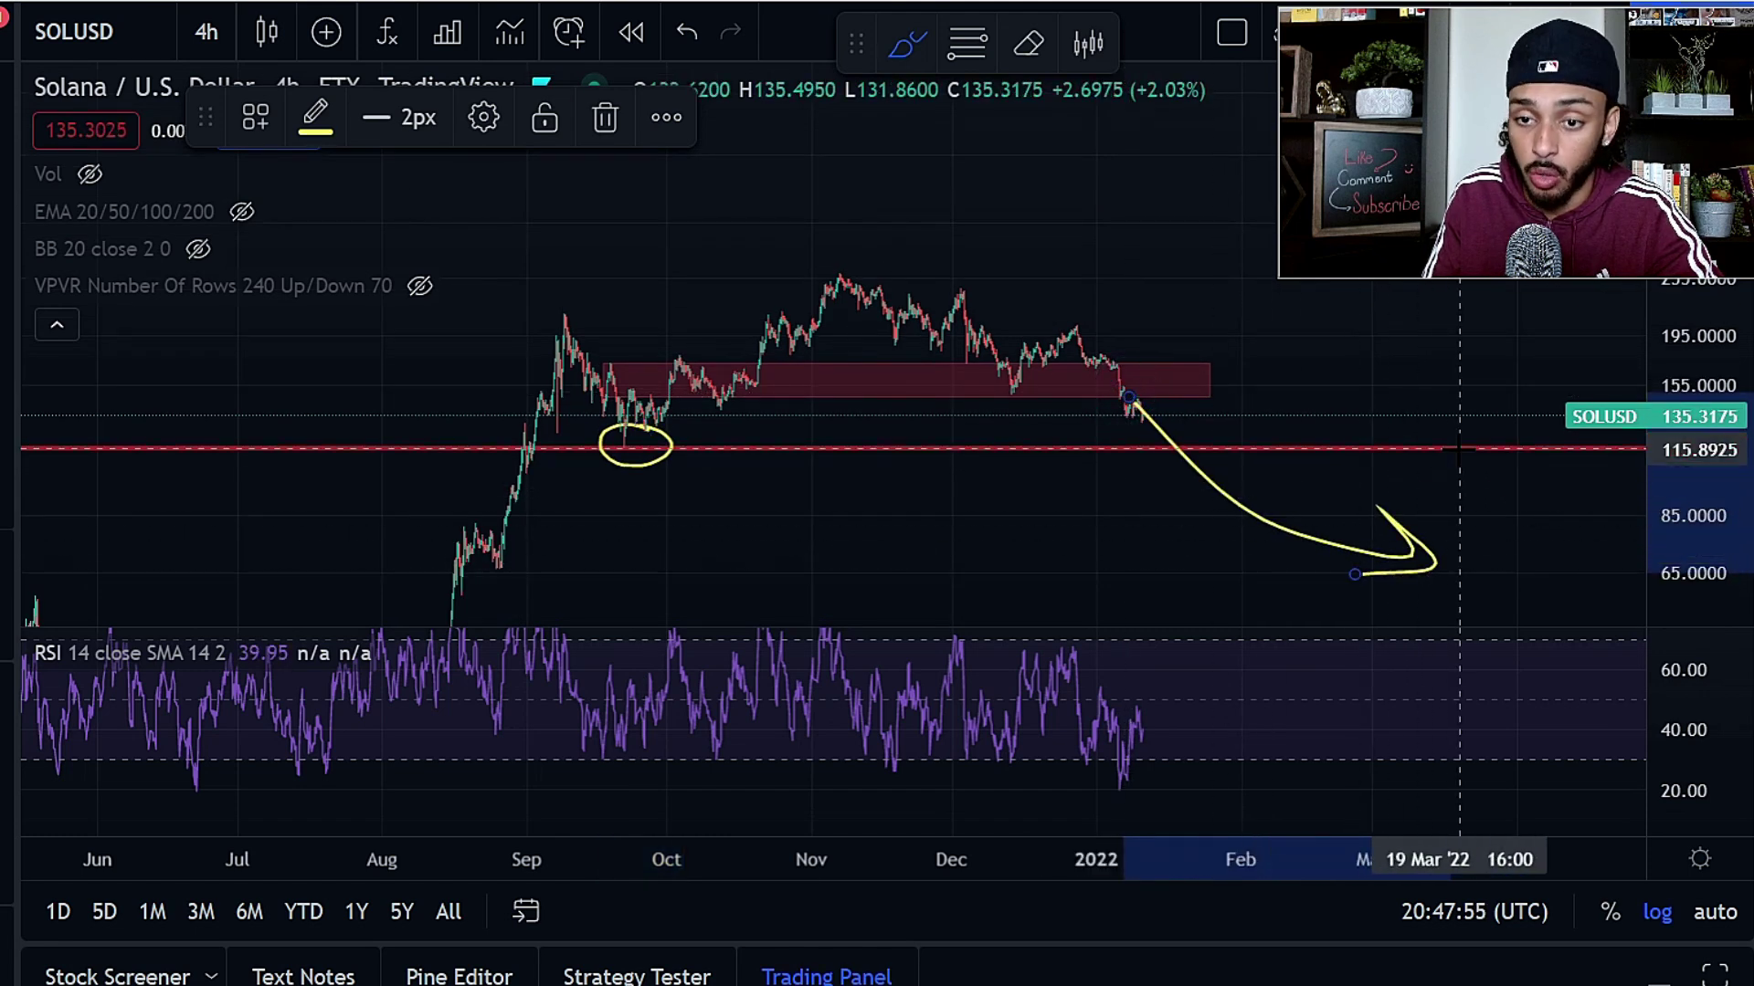
{"action": "key", "text": "ctrl+z"}
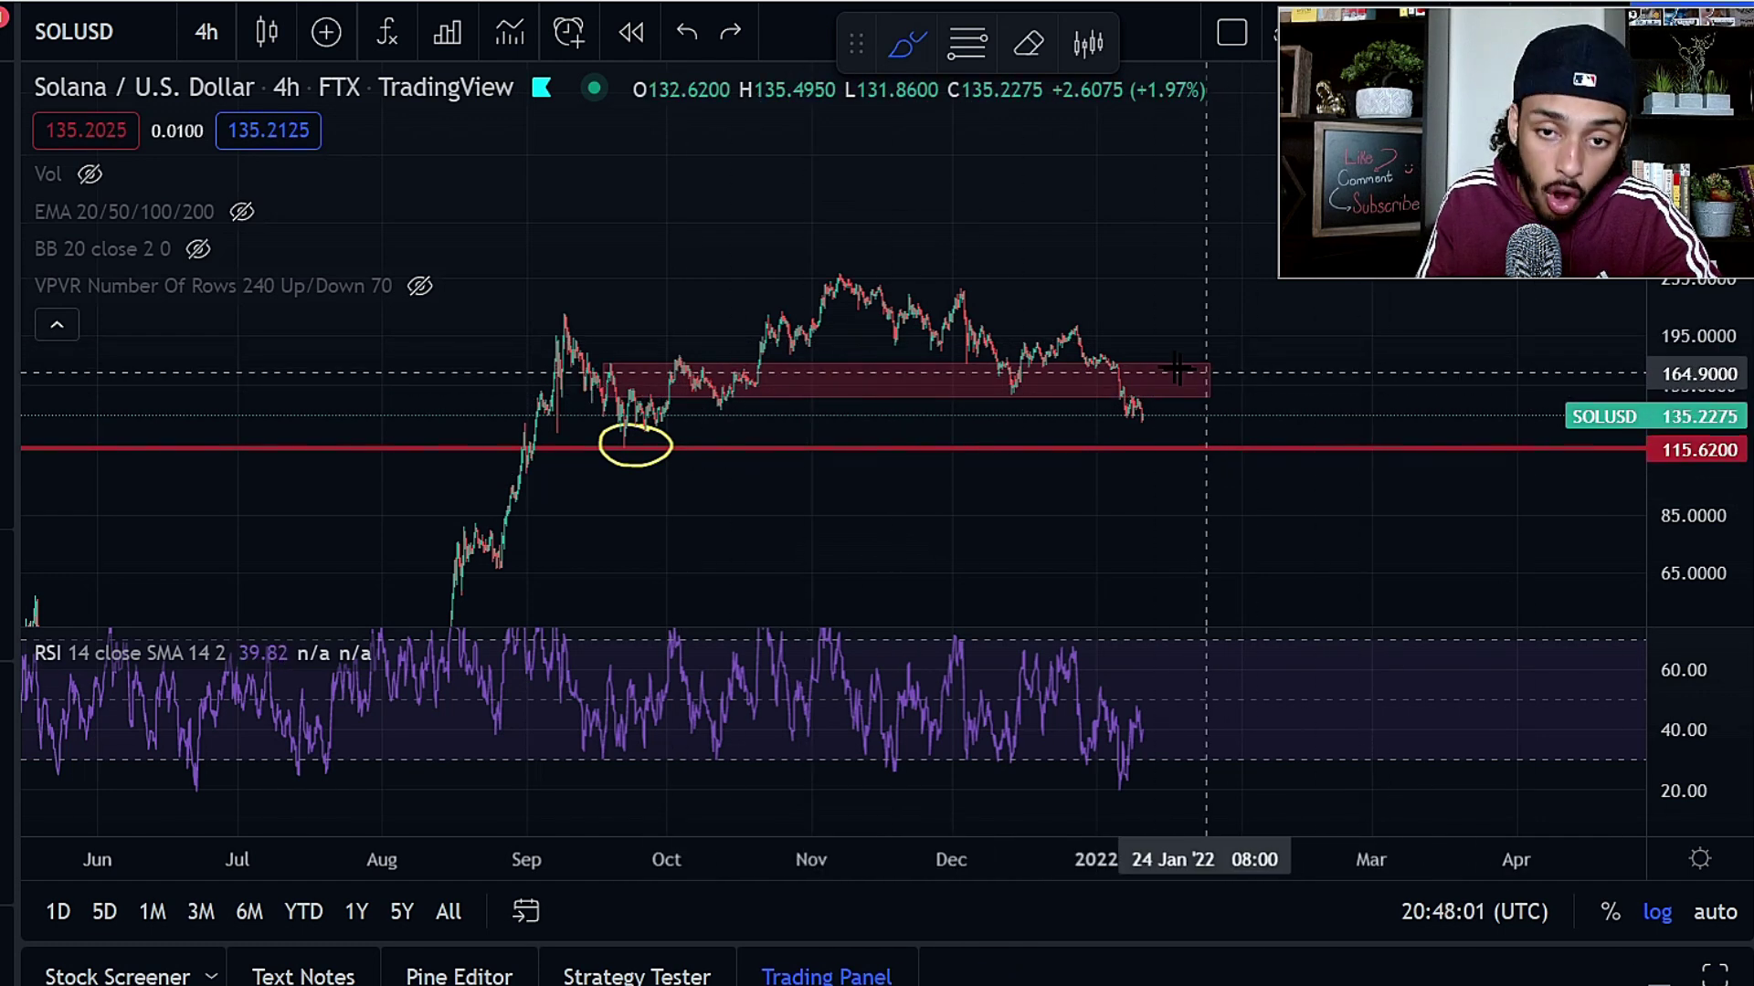
- Sketch a January dip to the support line with the brush, and undo it together with the September low circle
{"action": "left_click_drag", "start_coordinate": [1109, 356], "coordinate": [1174, 453]}
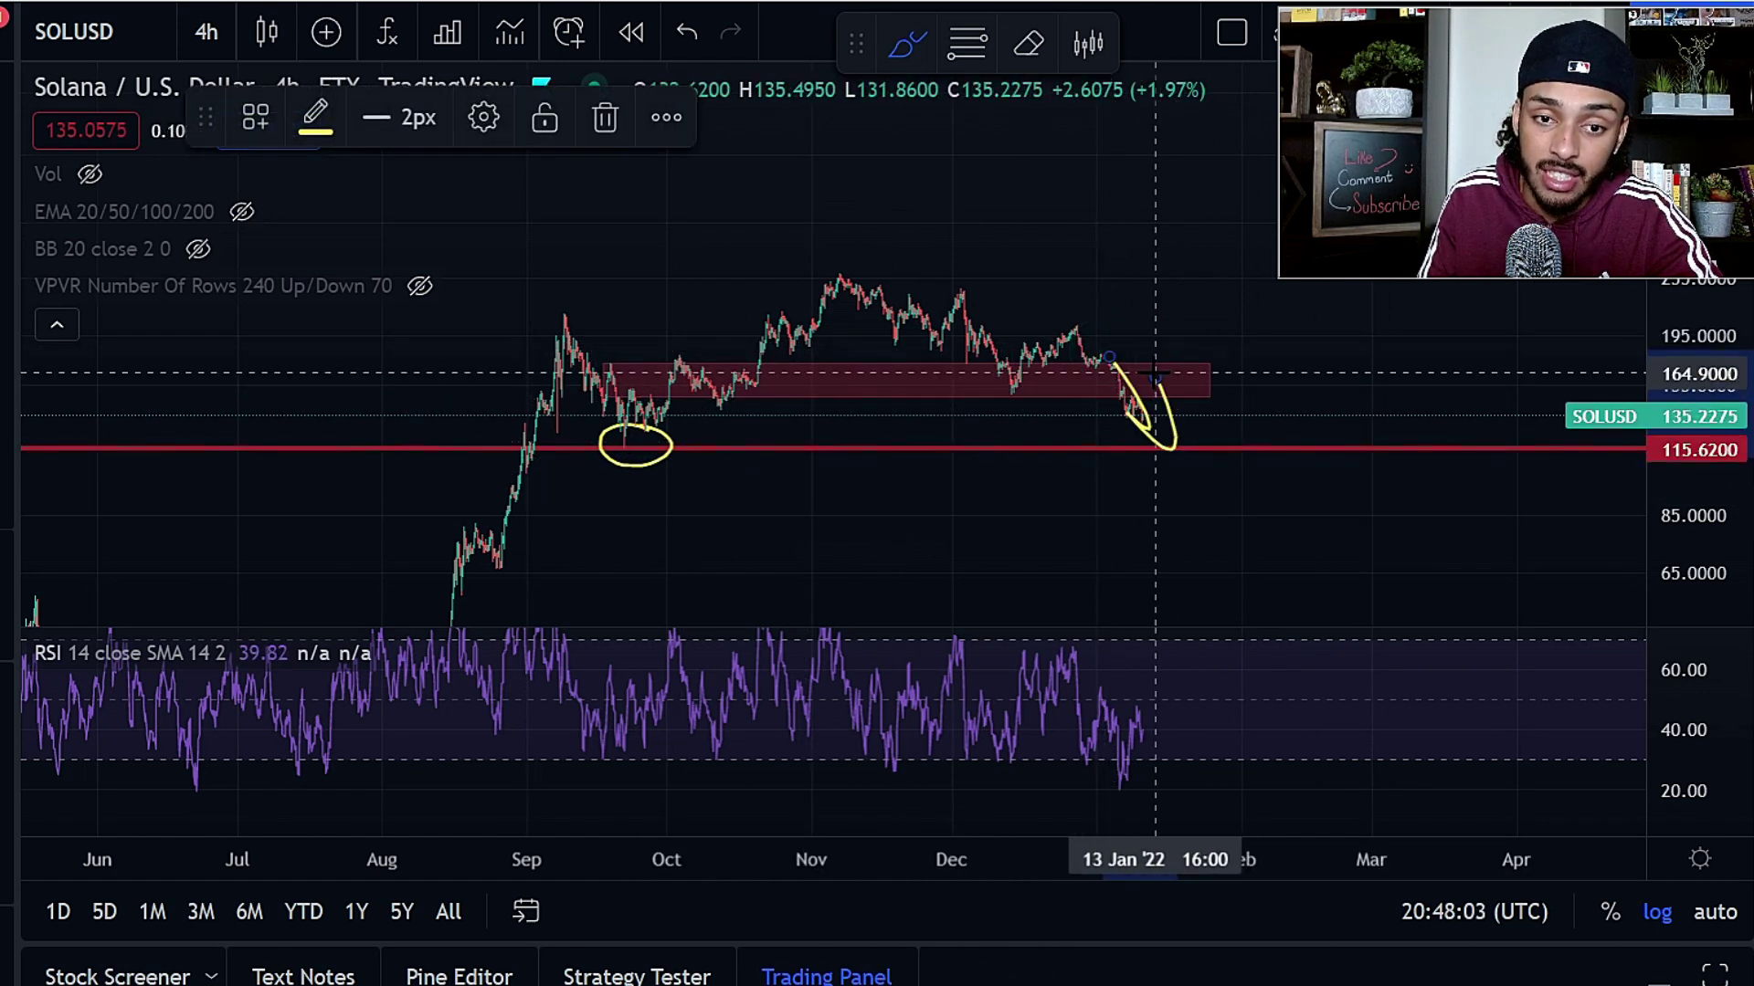
{"action": "key", "text": "ctrl+z"}
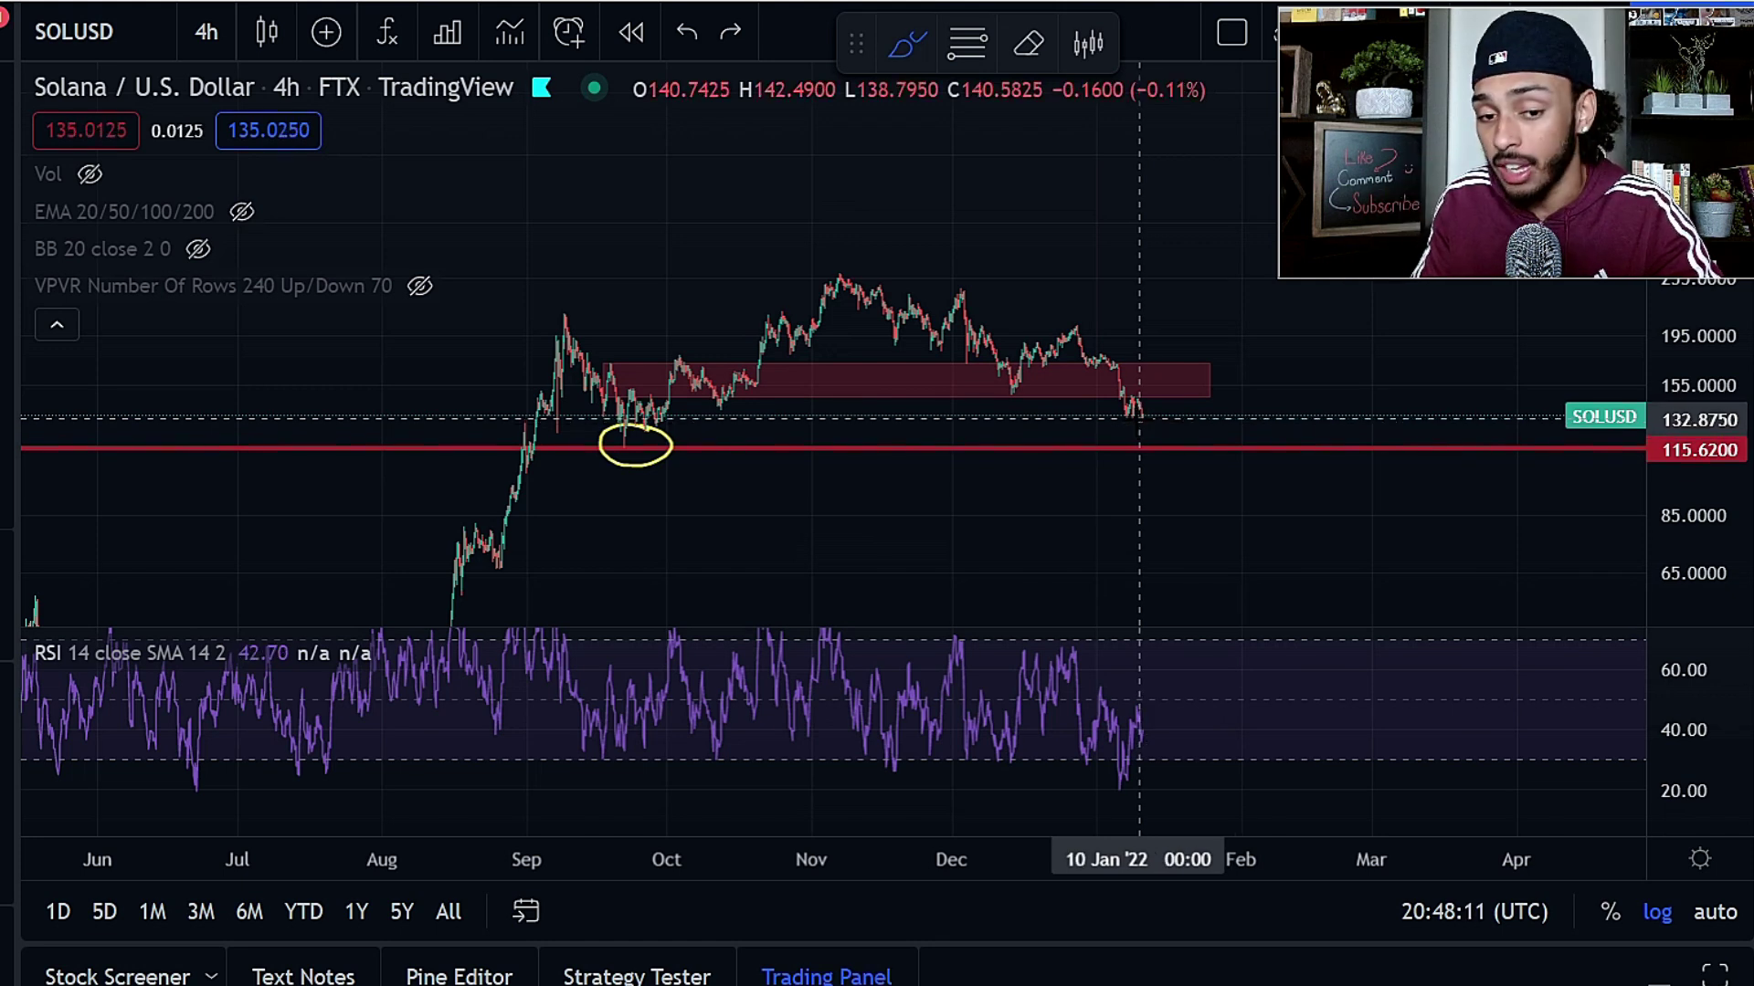
{"action": "key", "text": "ctrl+z"}
{"action": "scroll", "coordinate": [1170, 419], "scroll_direction": "up", "scroll_amount": 3}
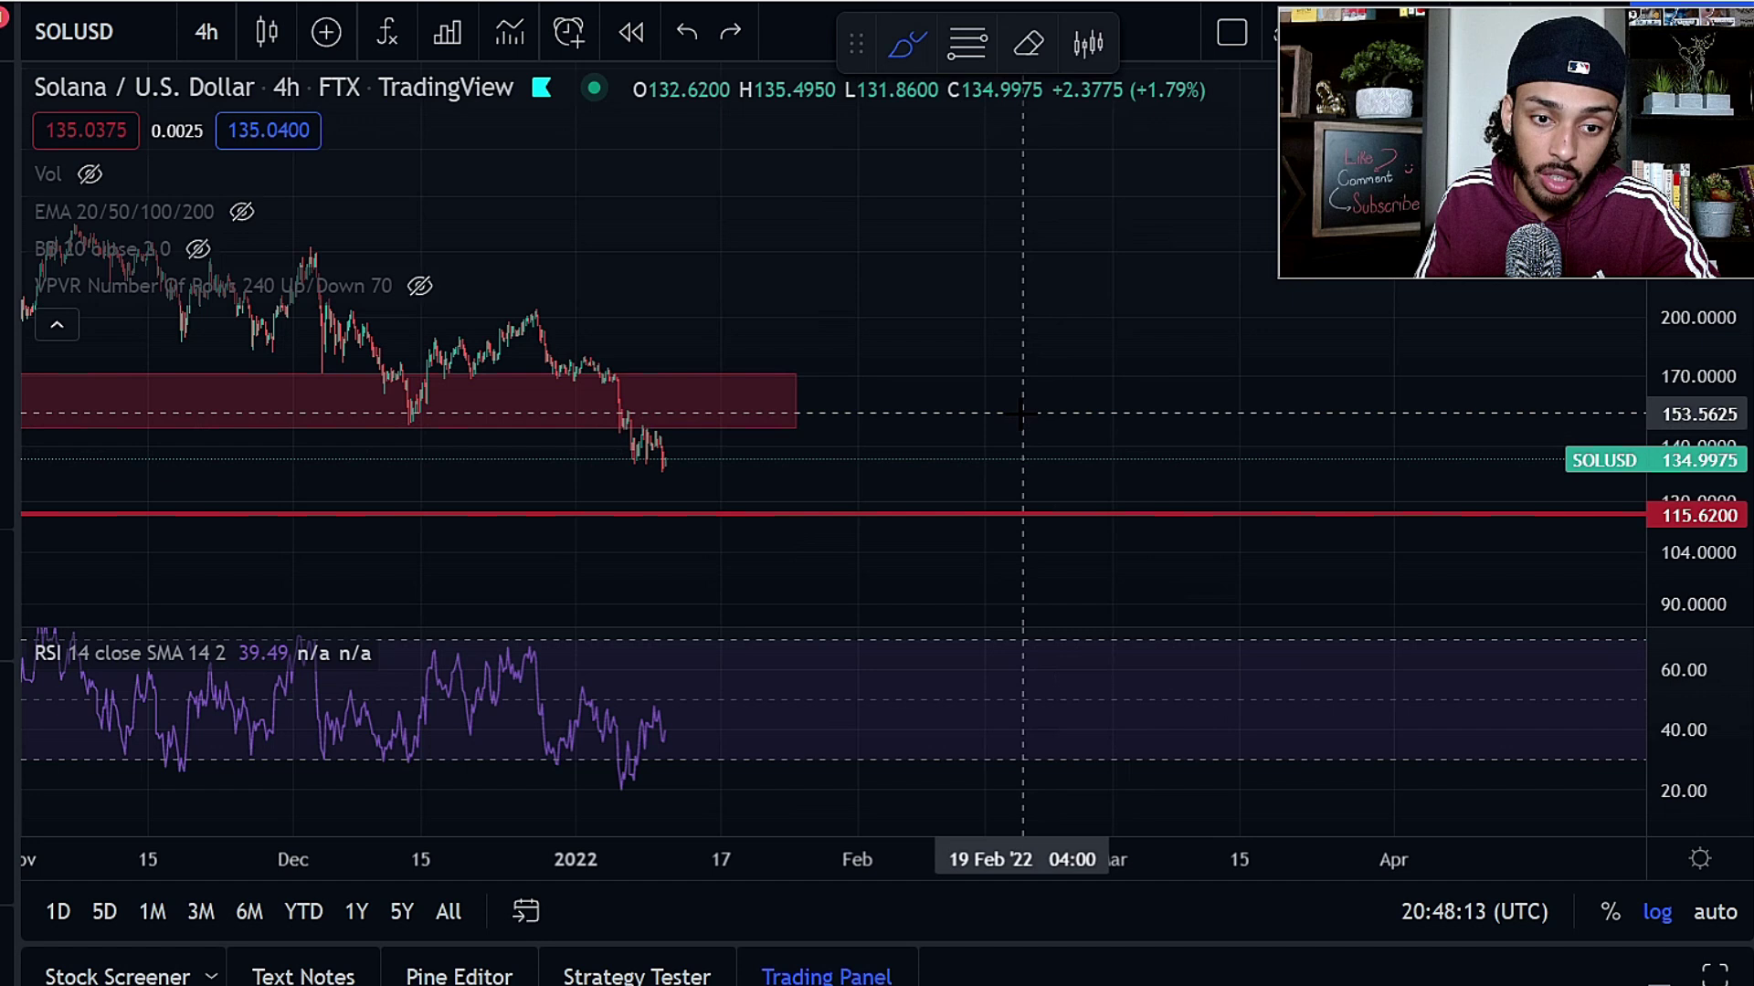
- Sketch a rebound from the January low back above the rectangle and another upward stroke from the support line, and undo both
{"action": "left_click_drag", "start_coordinate": [722, 475], "coordinate": [1278, 503]}
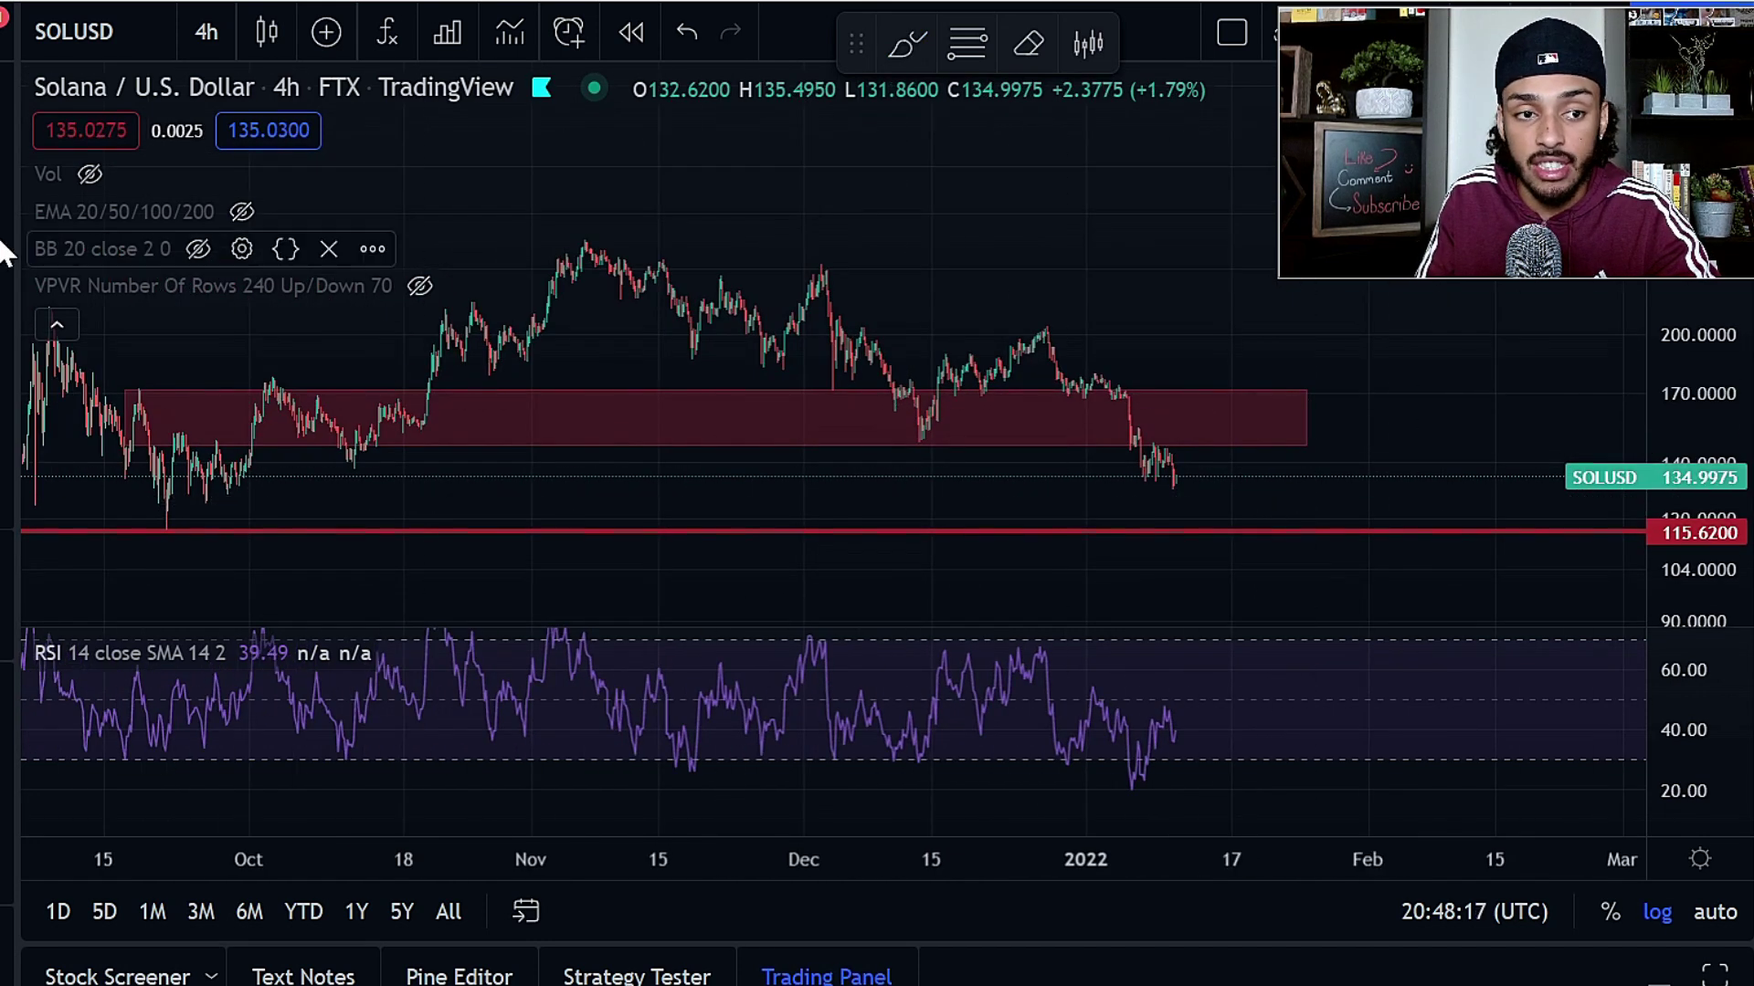
{"action": "left_click", "coordinate": [907, 43]}
{"action": "mouse_move", "coordinate": [1101, 429]}
{"action": "left_mouse_down"}
{"action": "mouse_move", "coordinate": [1202, 489]}
{"action": "mouse_move", "coordinate": [1257, 310]}
{"action": "mouse_move", "coordinate": [1282, 363]}
{"action": "left_mouse_up"}
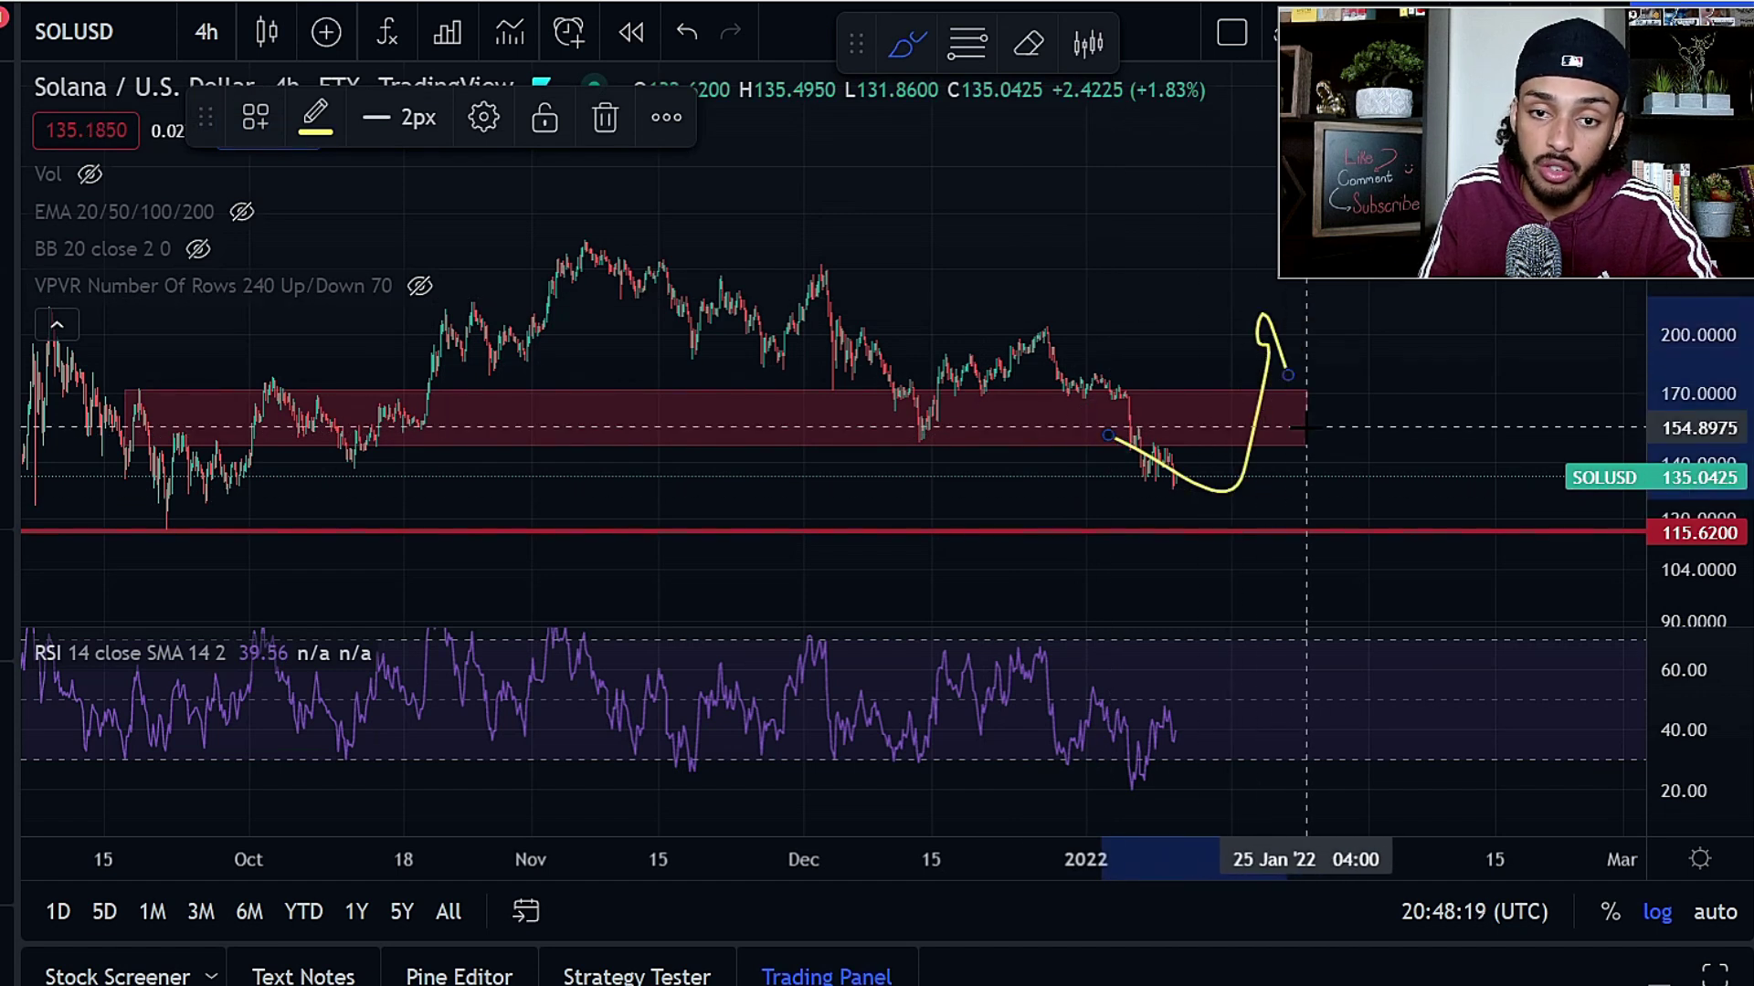
{"action": "key", "text": "ctrl+z"}
{"action": "left_click_drag", "start_coordinate": [1128, 535], "coordinate": [1260, 279]}
{"action": "key", "text": "ctrl+z"}
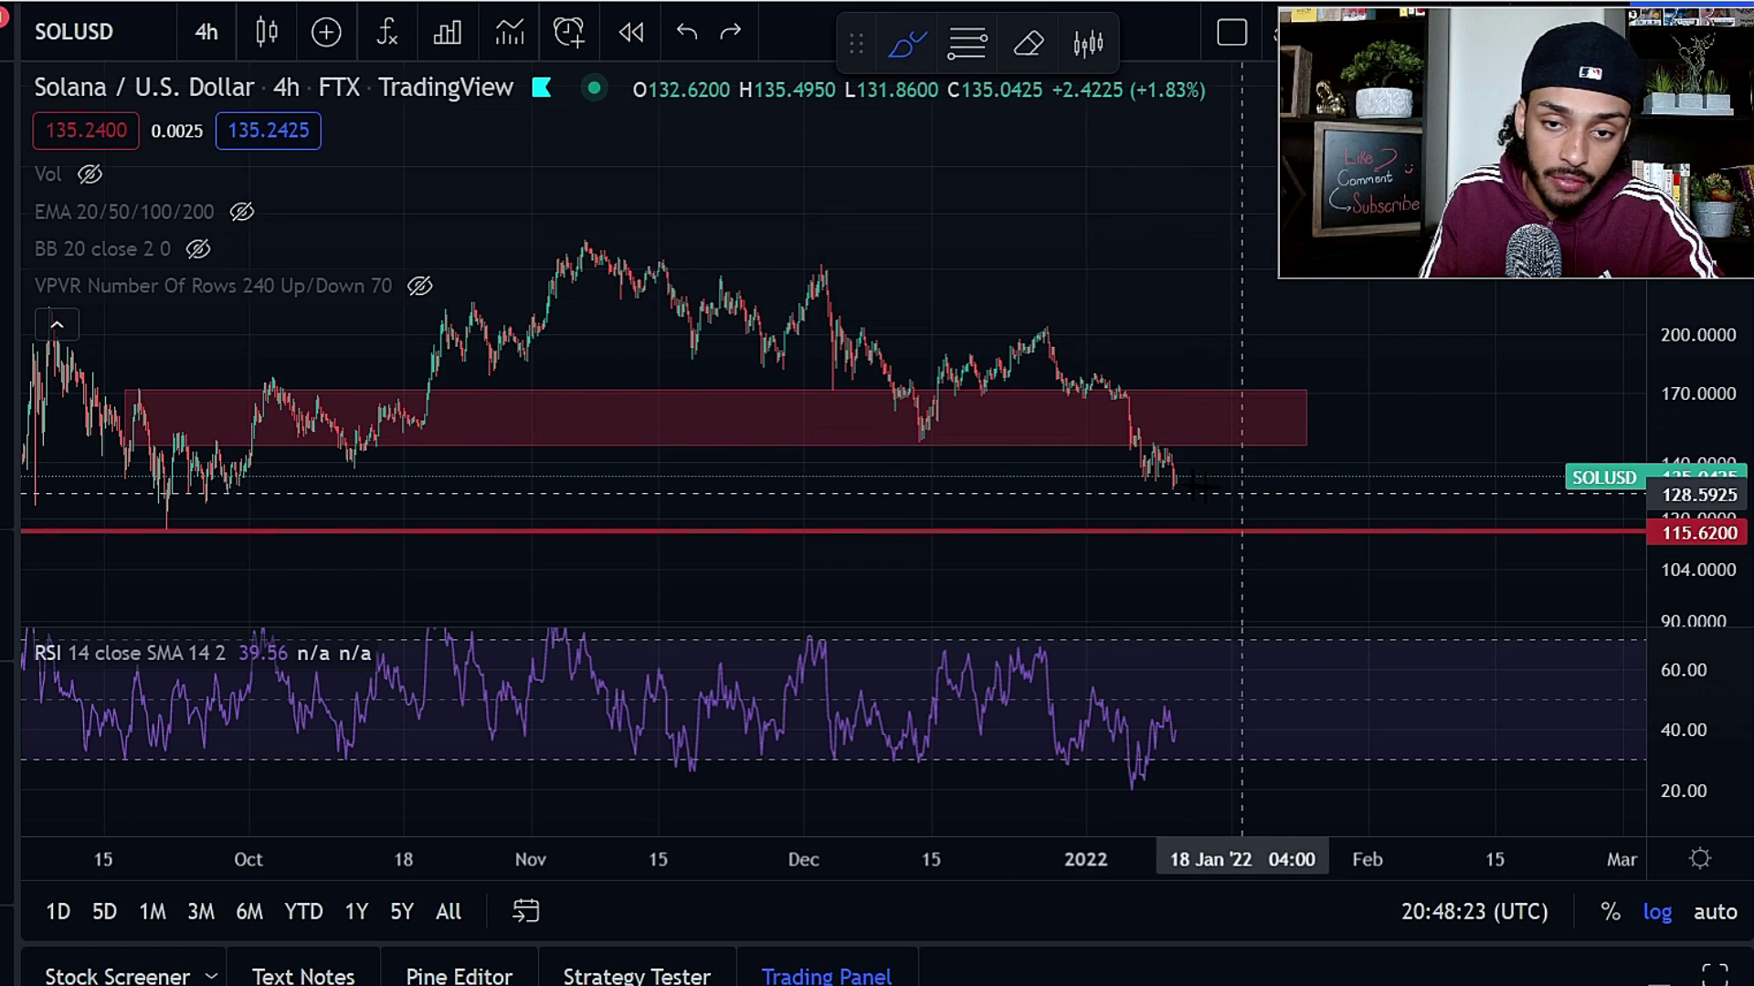
- Circle the early January price lows with the brush, mark the 10 January low, and sketch a curve beneath them
{"action": "key", "text": "Escape"}
{"action": "left_click_drag", "start_coordinate": [883, 491], "coordinate": [1206, 472]}
{"action": "scroll", "coordinate": [1522, 485], "scroll_direction": "up", "scroll_amount": 4}
{"action": "left_click_drag", "start_coordinate": [1671, 516], "coordinate": [1668, 274]}
{"action": "left_click_drag", "start_coordinate": [1133, 584], "coordinate": [1165, 422]}
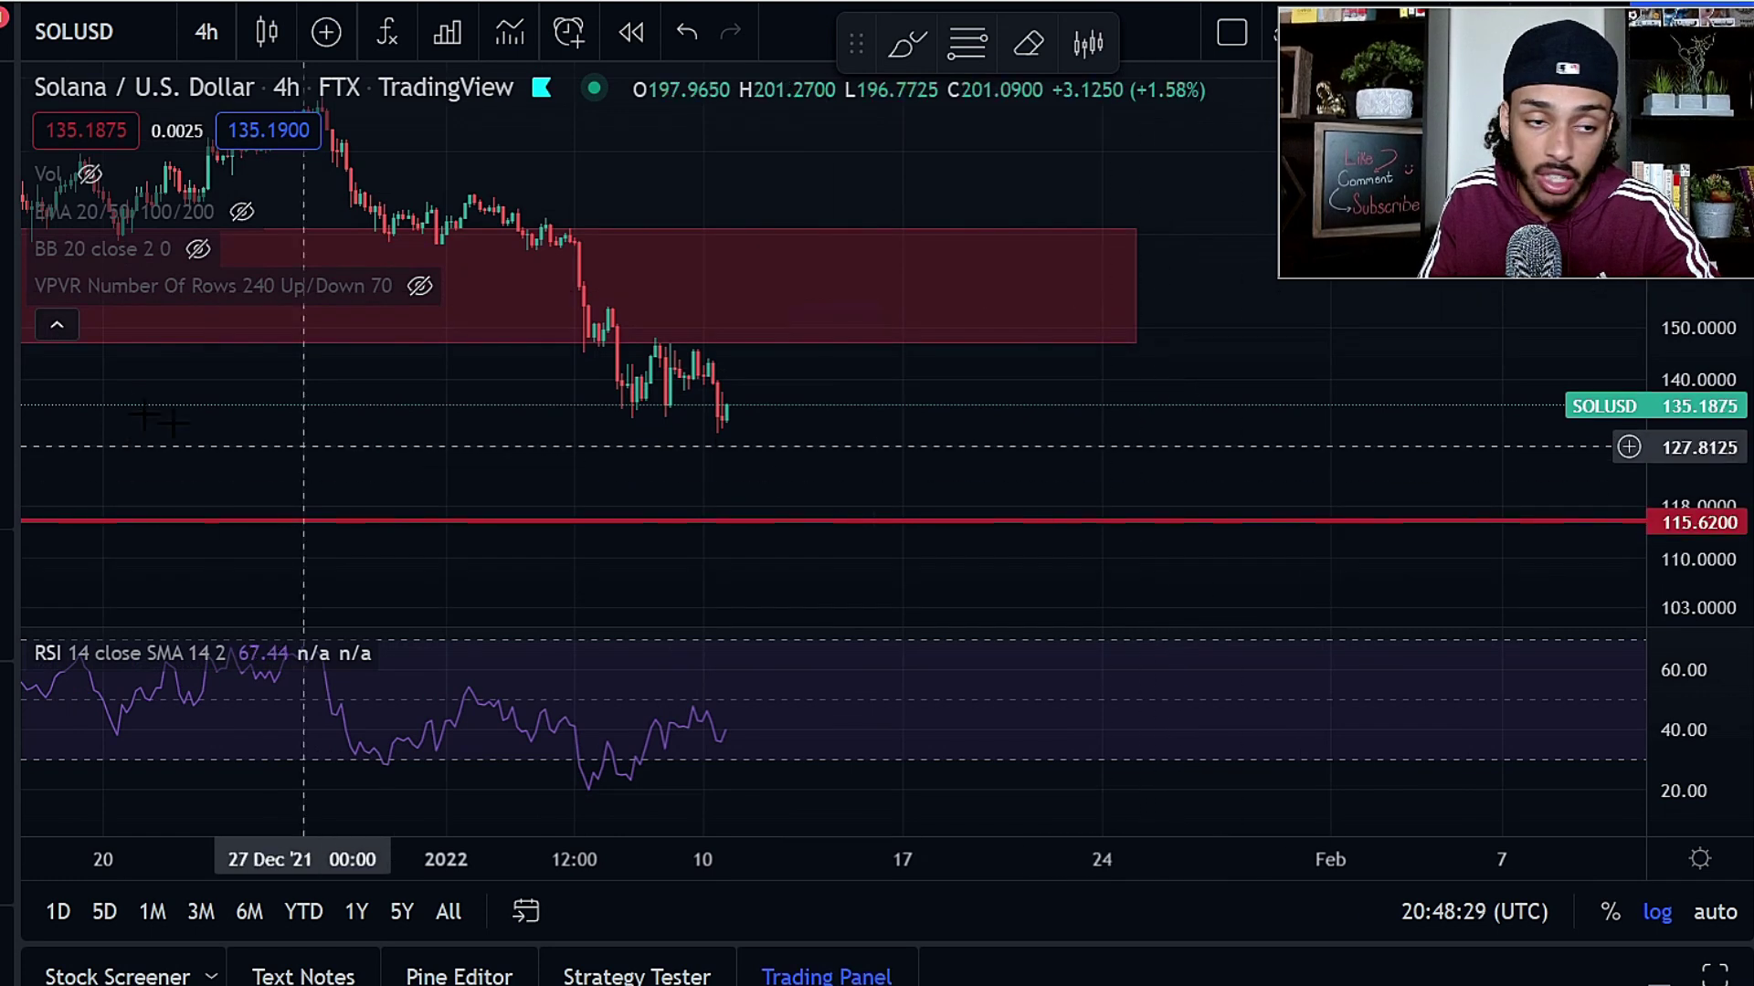
{"action": "key", "text": "alt+t"}
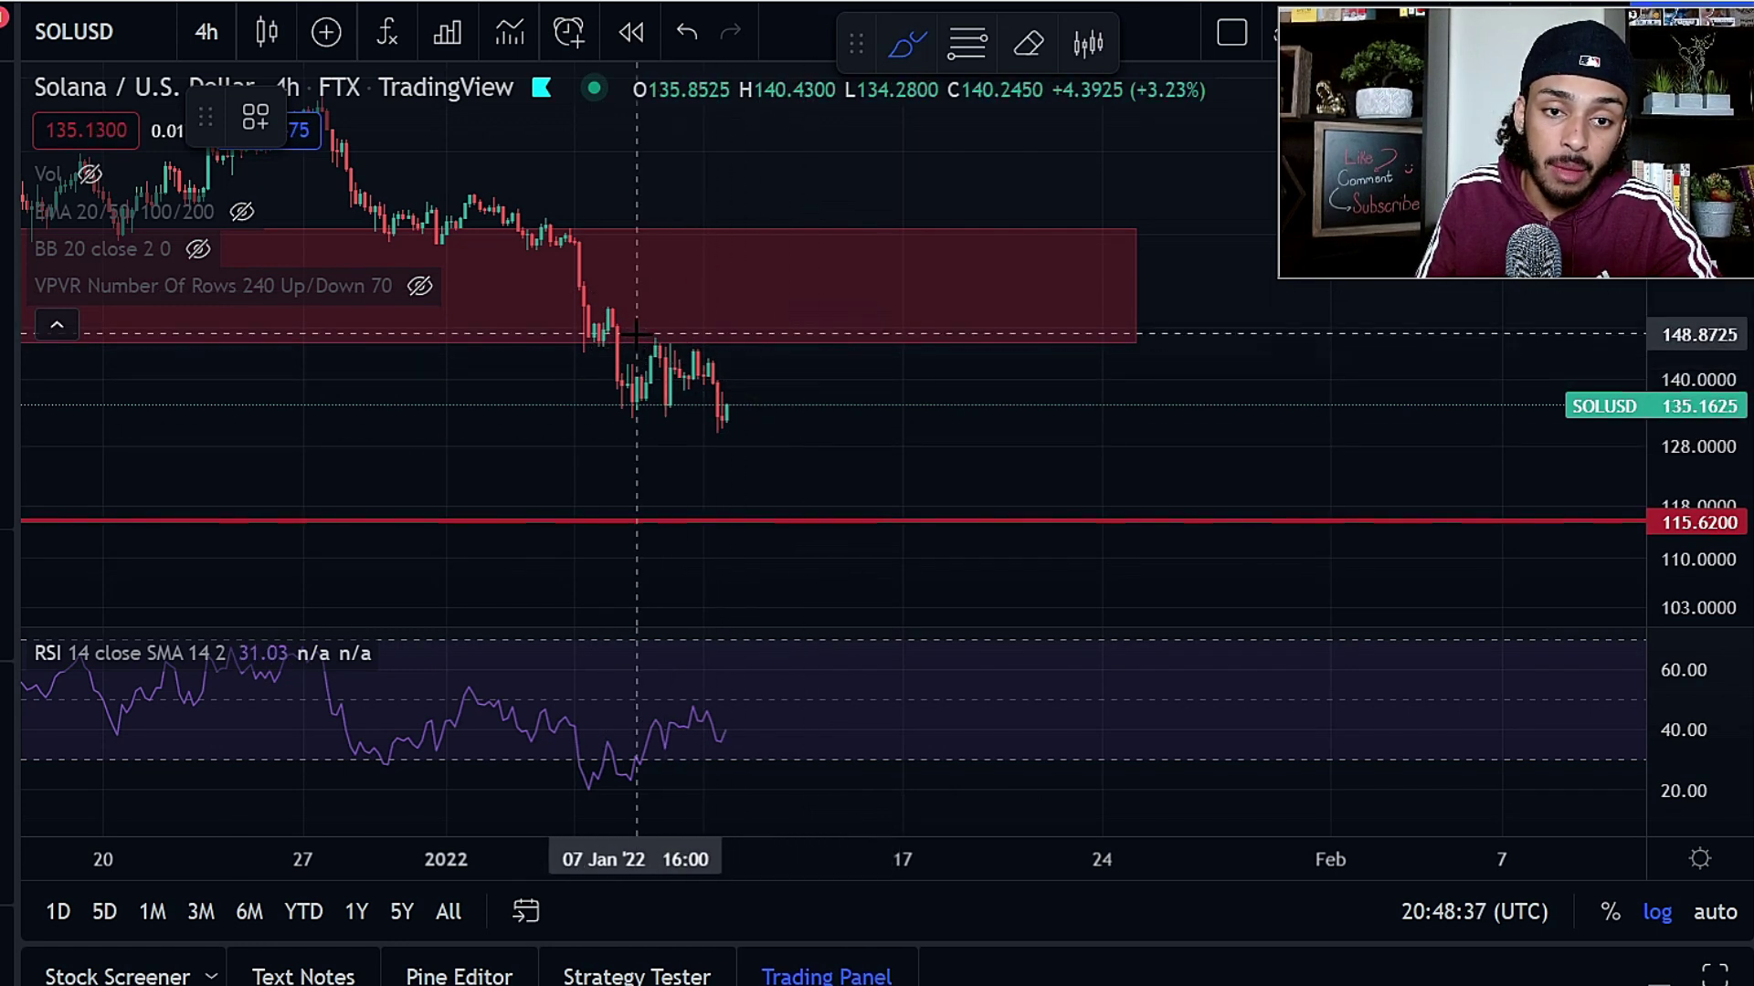
{"action": "left_click_drag", "start_coordinate": [633, 396], "coordinate": [634, 398]}
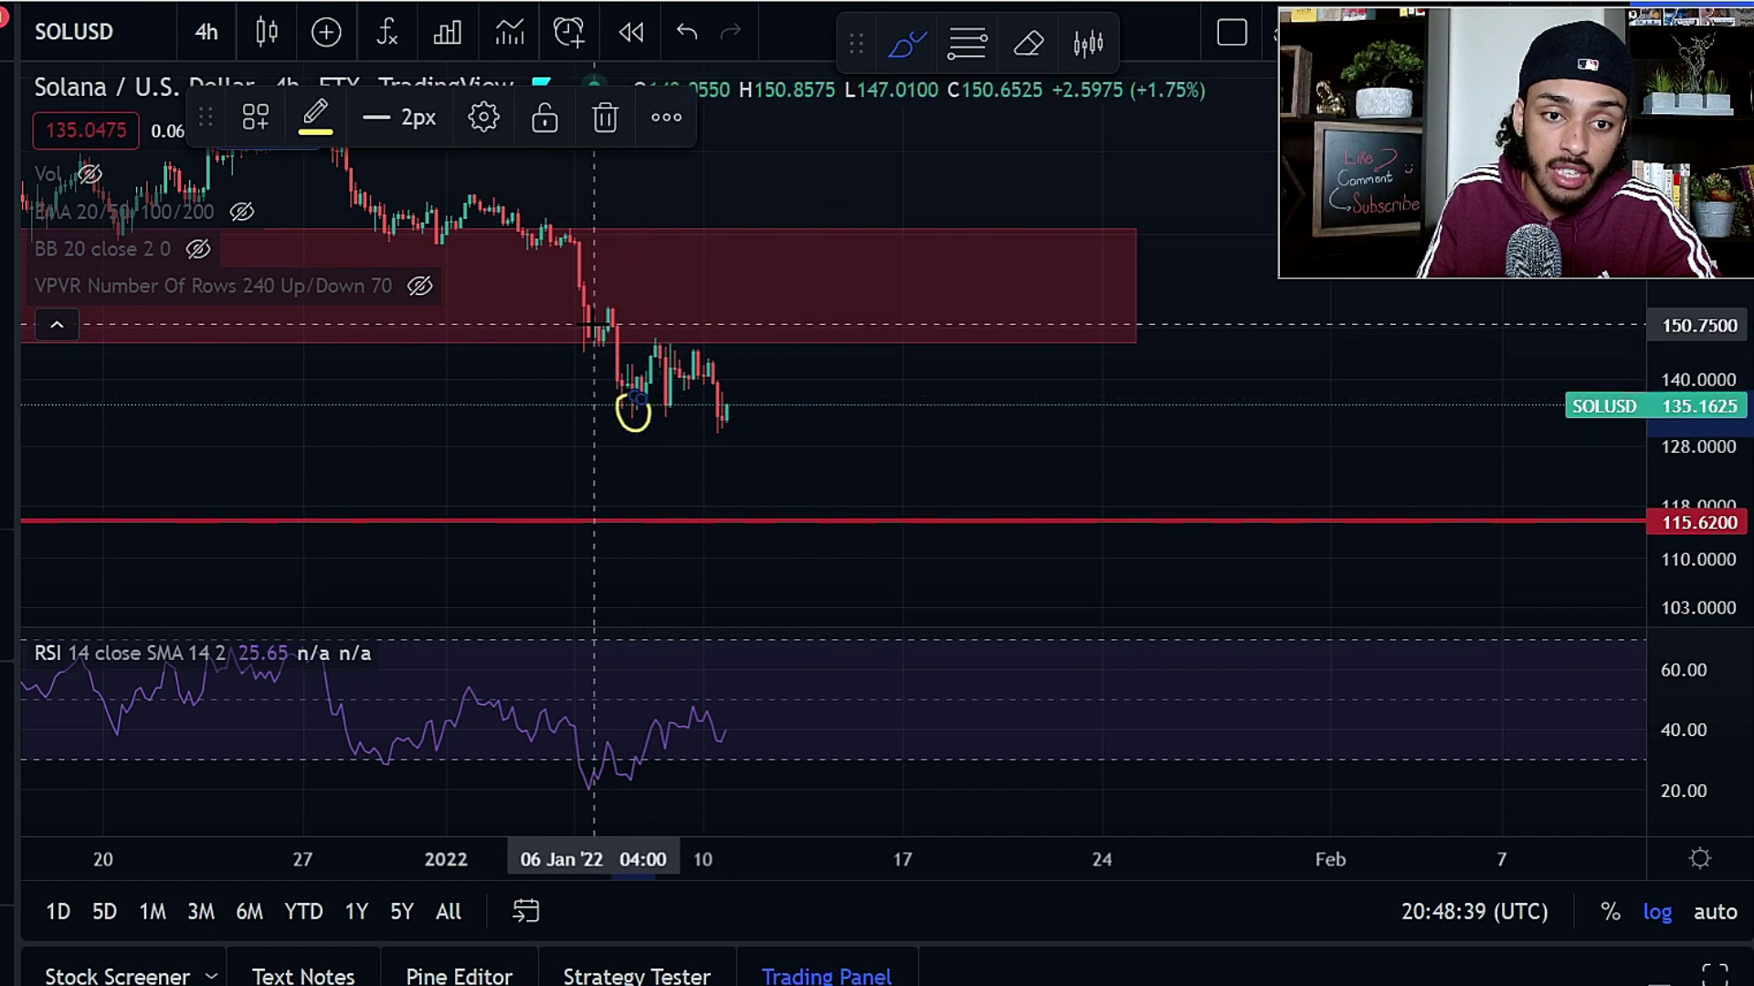
{"action": "left_click_drag", "start_coordinate": [594, 324], "coordinate": [566, 373]}
{"action": "mouse_move", "coordinate": [729, 430]}
{"action": "left_mouse_down"}
{"action": "mouse_move", "coordinate": [712, 401]}
{"action": "mouse_move", "coordinate": [724, 450]}
{"action": "left_mouse_up"}
{"action": "mouse_move", "coordinate": [560, 323]}
{"action": "left_mouse_down"}
{"action": "mouse_move", "coordinate": [767, 427]}
{"action": "mouse_move", "coordinate": [571, 347]}
{"action": "left_mouse_up"}
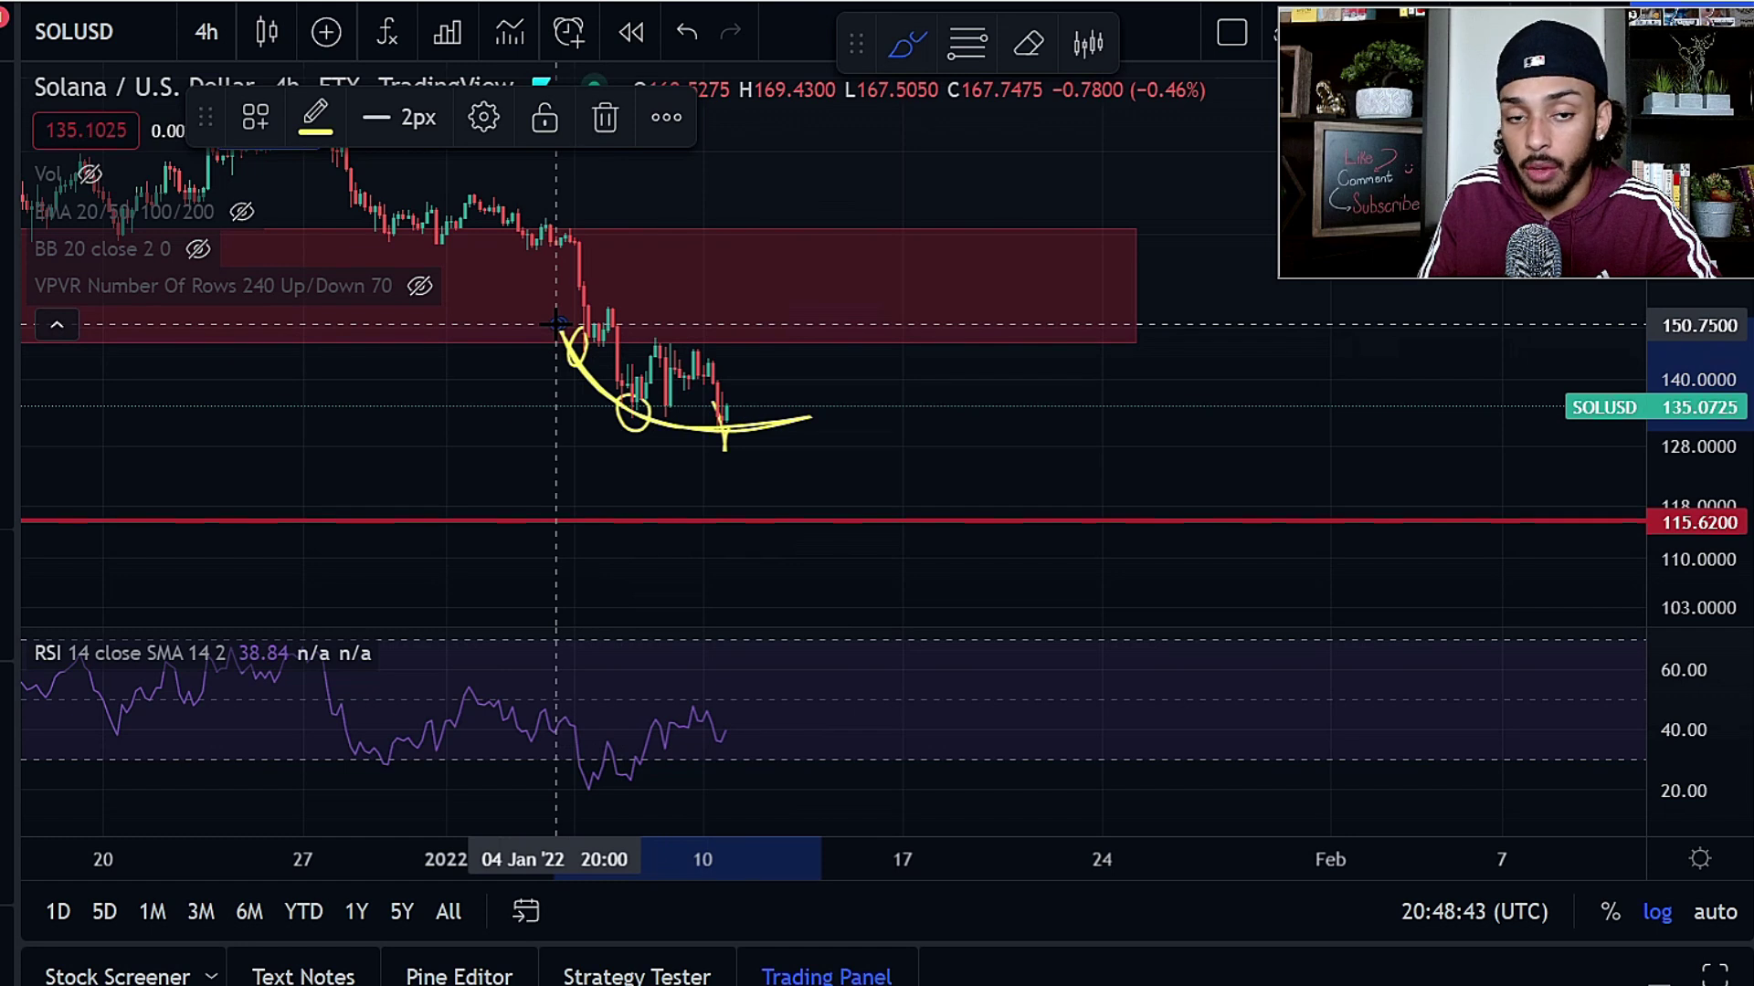
- Undo the curve, mark the early January RSI lows with the brush, and undo the remaining marks
{"action": "key", "text": "ctrl+z"}
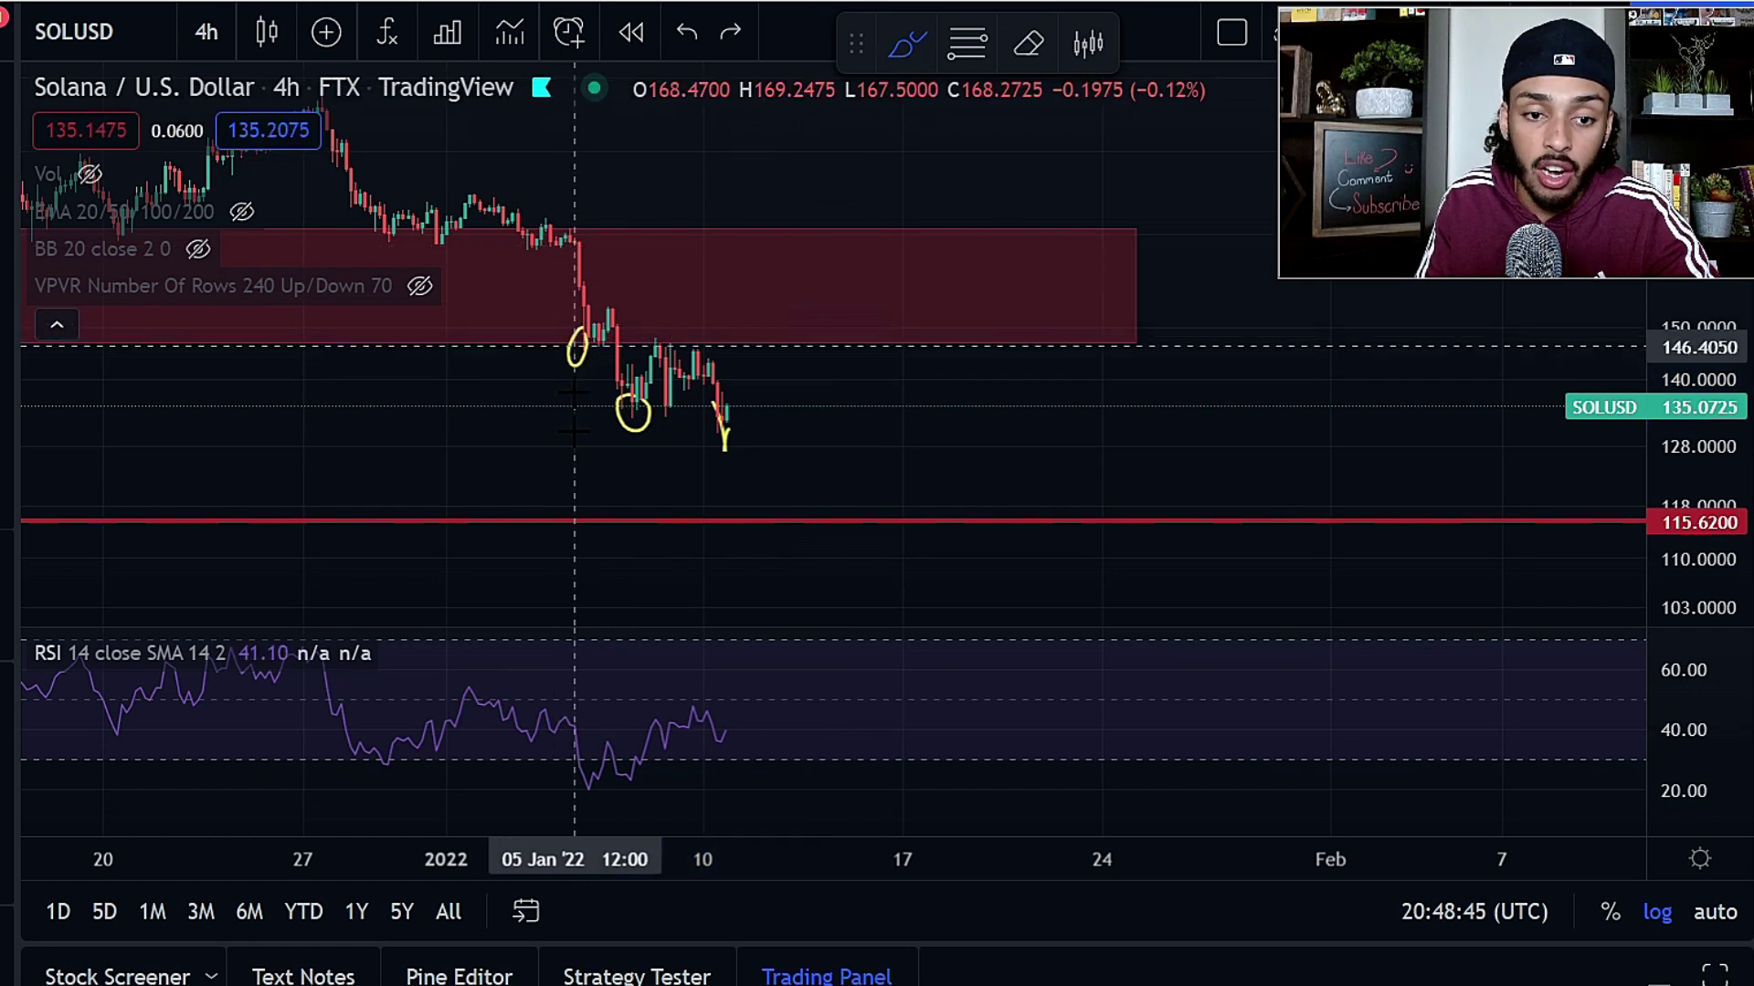
{"action": "mouse_move", "coordinate": [582, 790]}
{"action": "left_mouse_down"}
{"action": "mouse_move", "coordinate": [736, 731]}
{"action": "mouse_move", "coordinate": [617, 787]}
{"action": "left_mouse_up"}
{"action": "key", "text": "ctrl+z"}
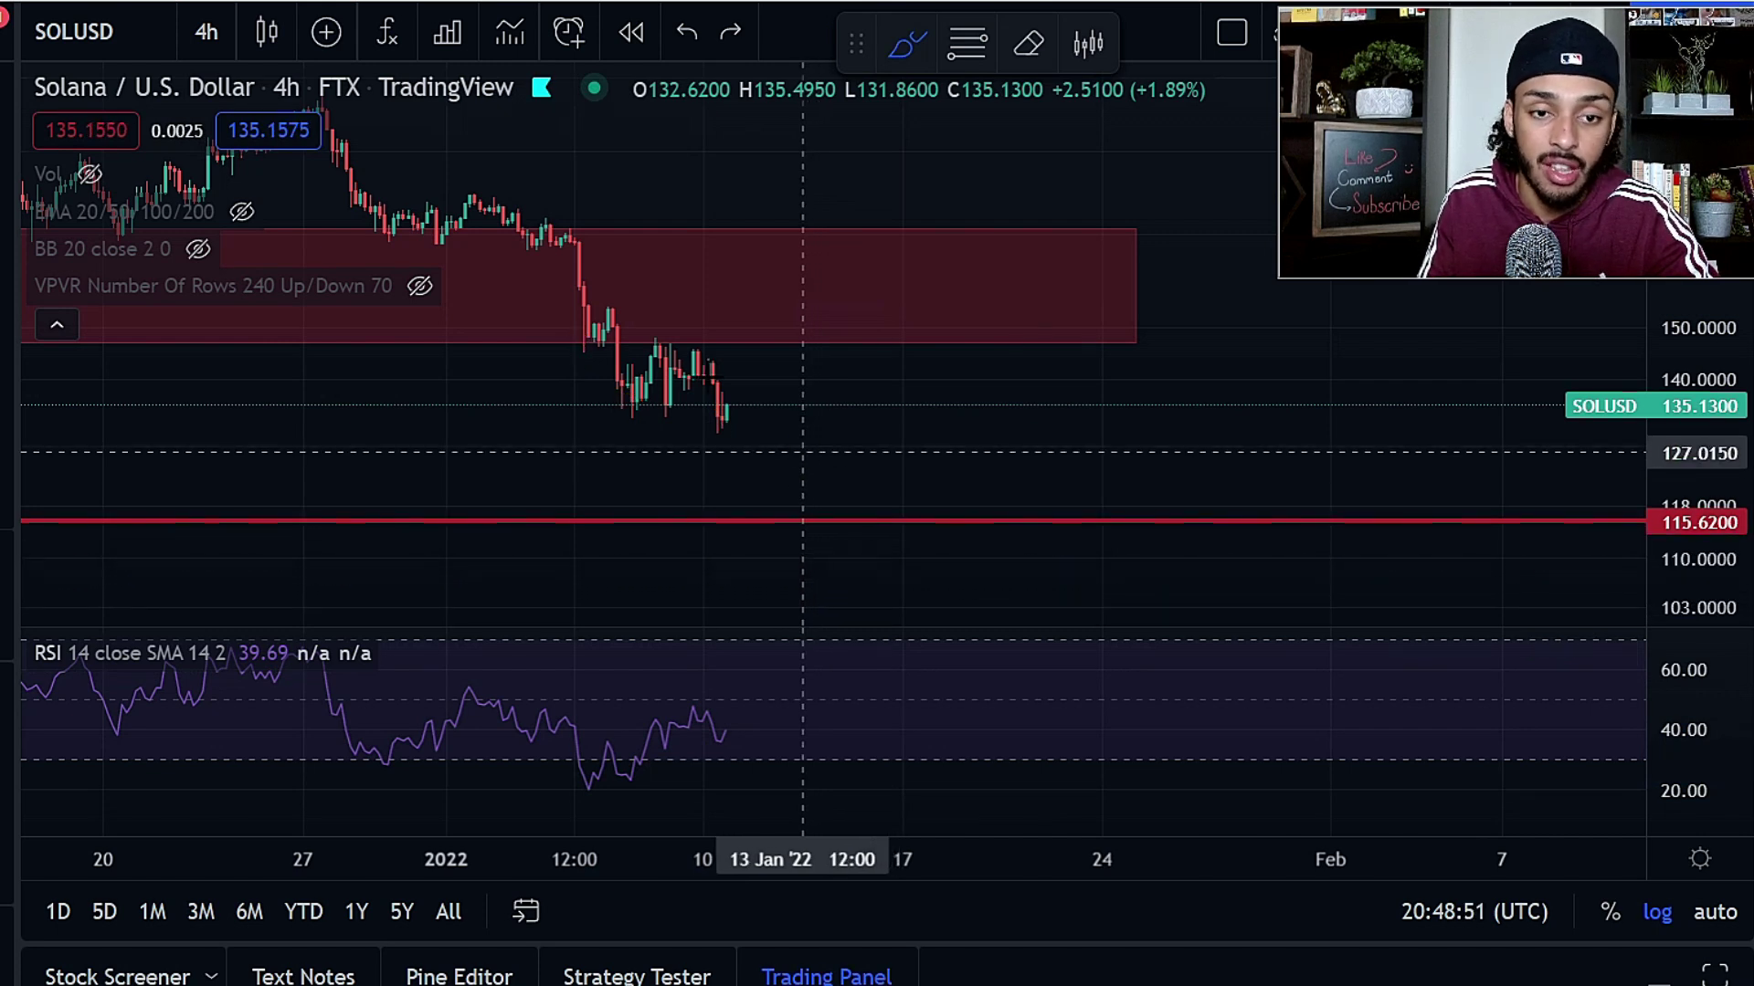
- Draw a downward arrow along the January price decline and a rising arrow across the RSI lows, and undo the RSI arrow
{"action": "mouse_move", "coordinate": [566, 313]}
{"action": "left_mouse_down"}
{"action": "mouse_move", "coordinate": [736, 439]}
{"action": "mouse_move", "coordinate": [694, 436]}
{"action": "left_mouse_up"}
{"action": "left_click_drag", "start_coordinate": [508, 756], "coordinate": [754, 712]}
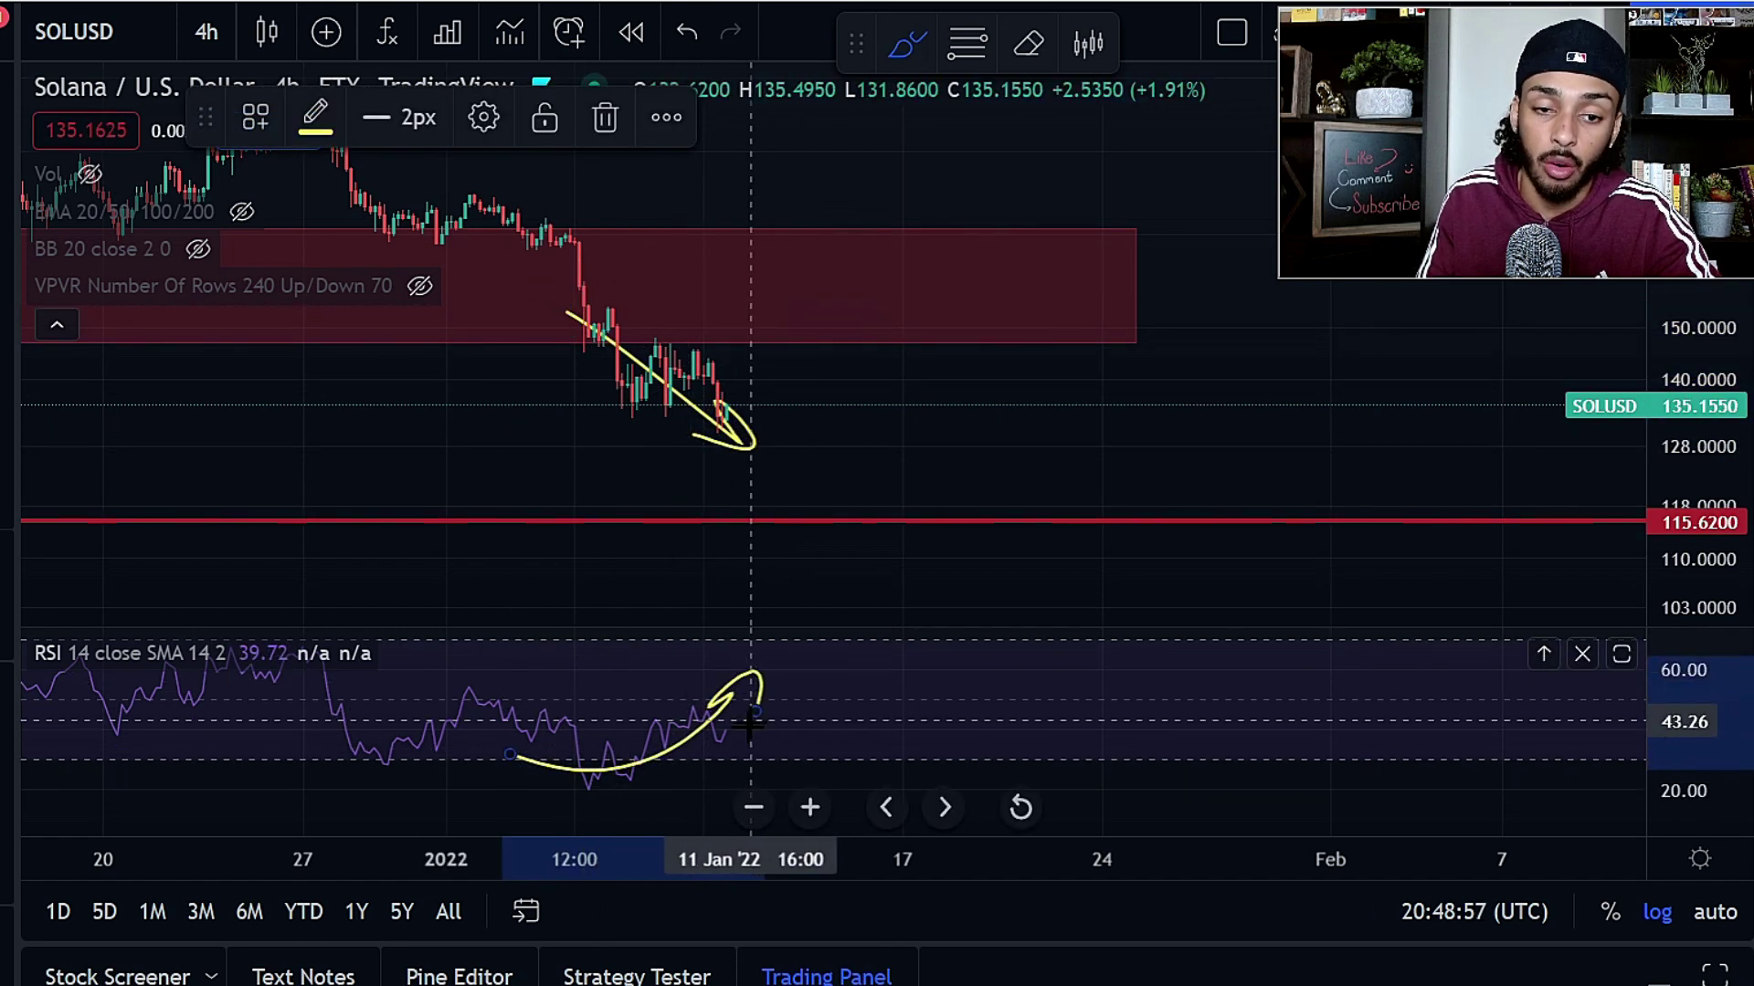
{"action": "key", "text": "ctrl+z"}
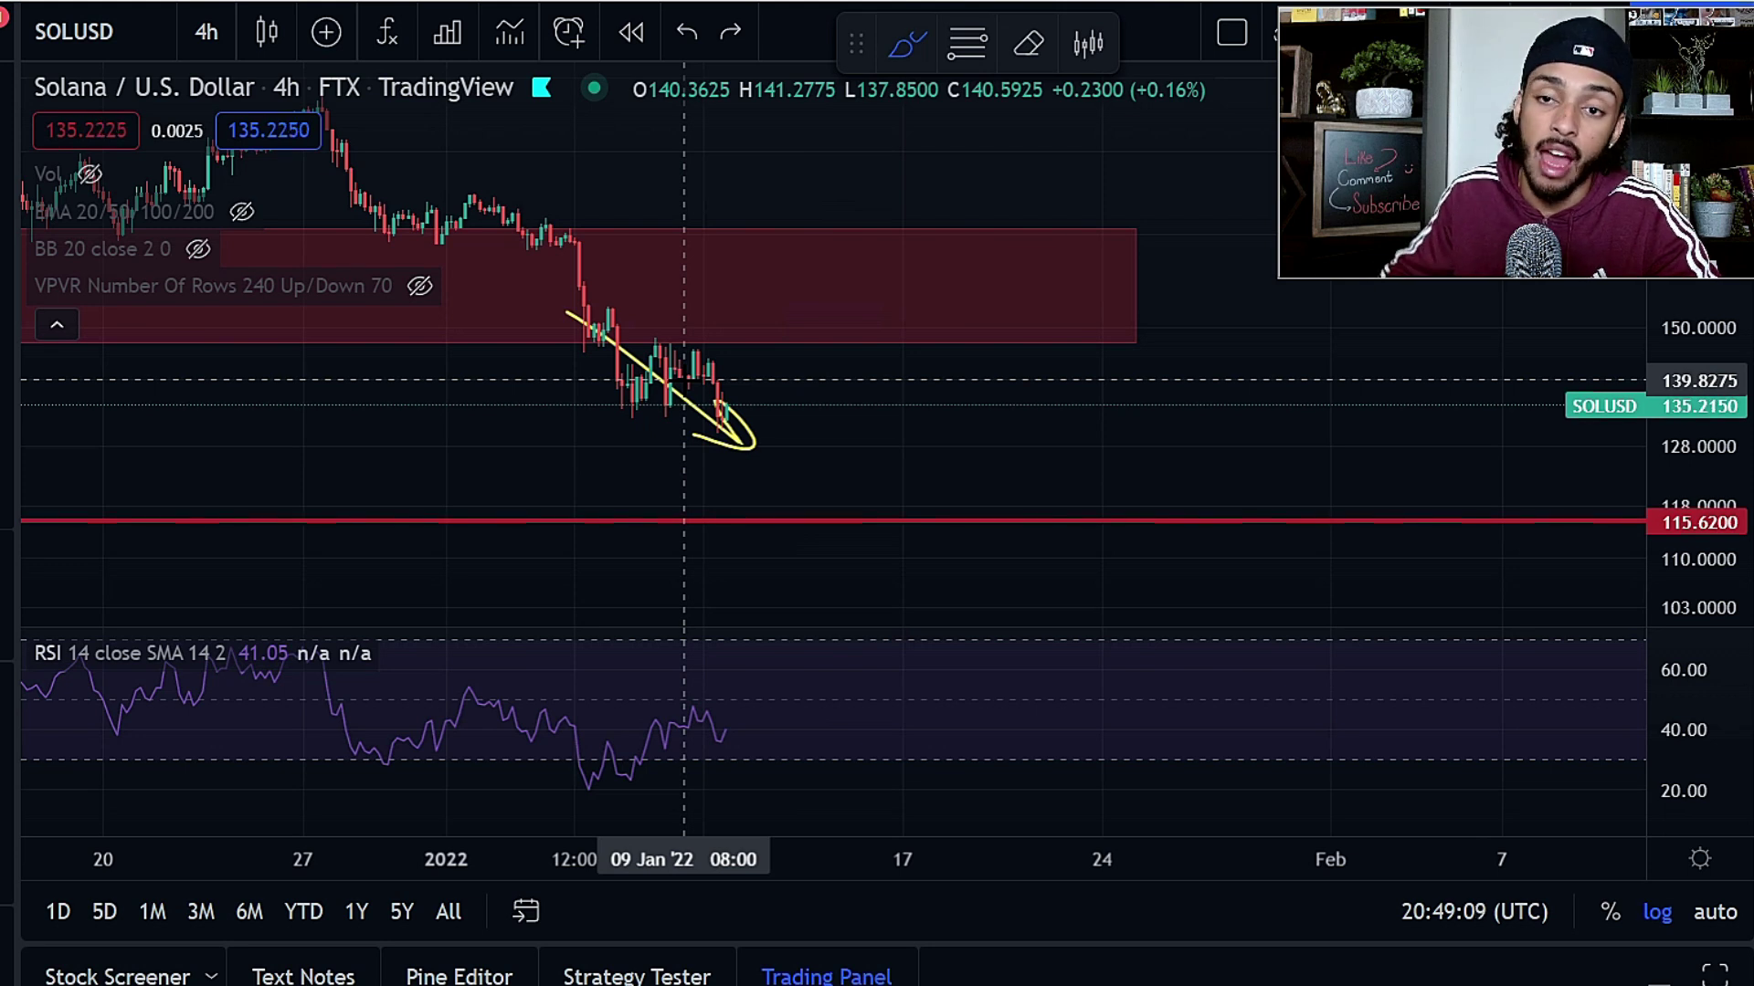
- Switch the chart interval to weekly
{"action": "scroll", "coordinate": [740, 340], "scroll_direction": "down", "scroll_amount": 2}
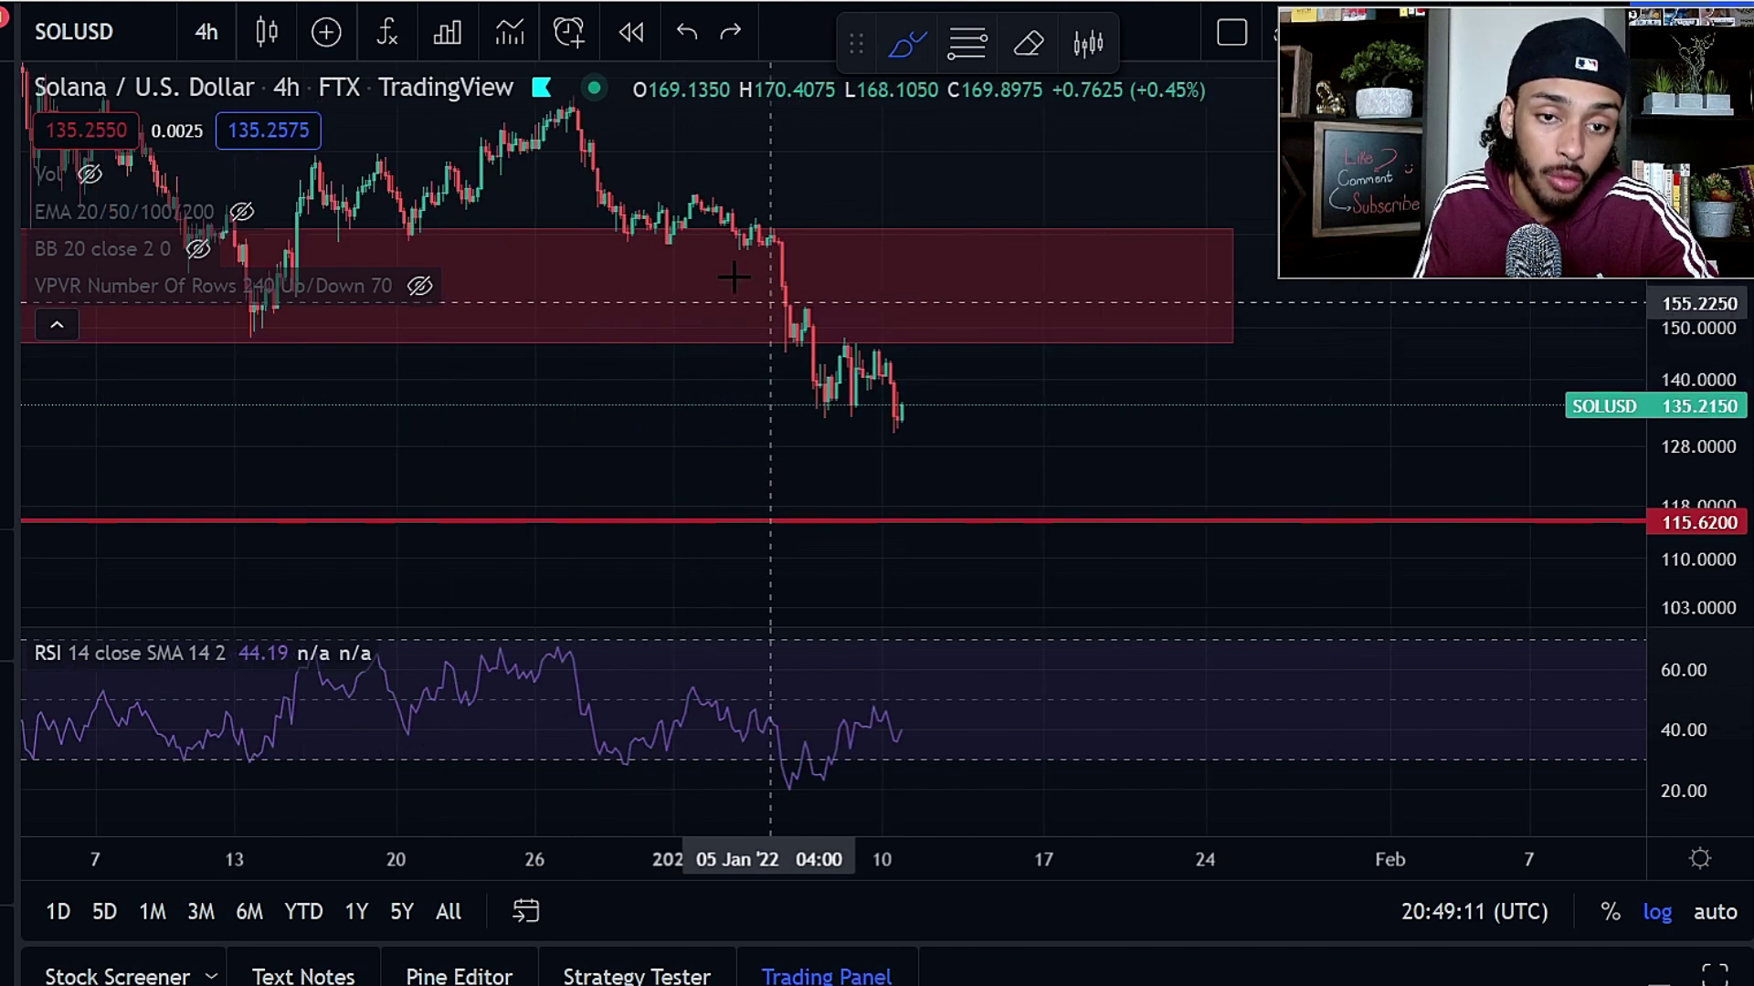
{"action": "left_click", "coordinate": [212, 33]}
{"action": "scroll", "coordinate": [311, 785], "scroll_direction": "down", "scroll_amount": 2}
{"action": "left_click", "coordinate": [293, 854]}
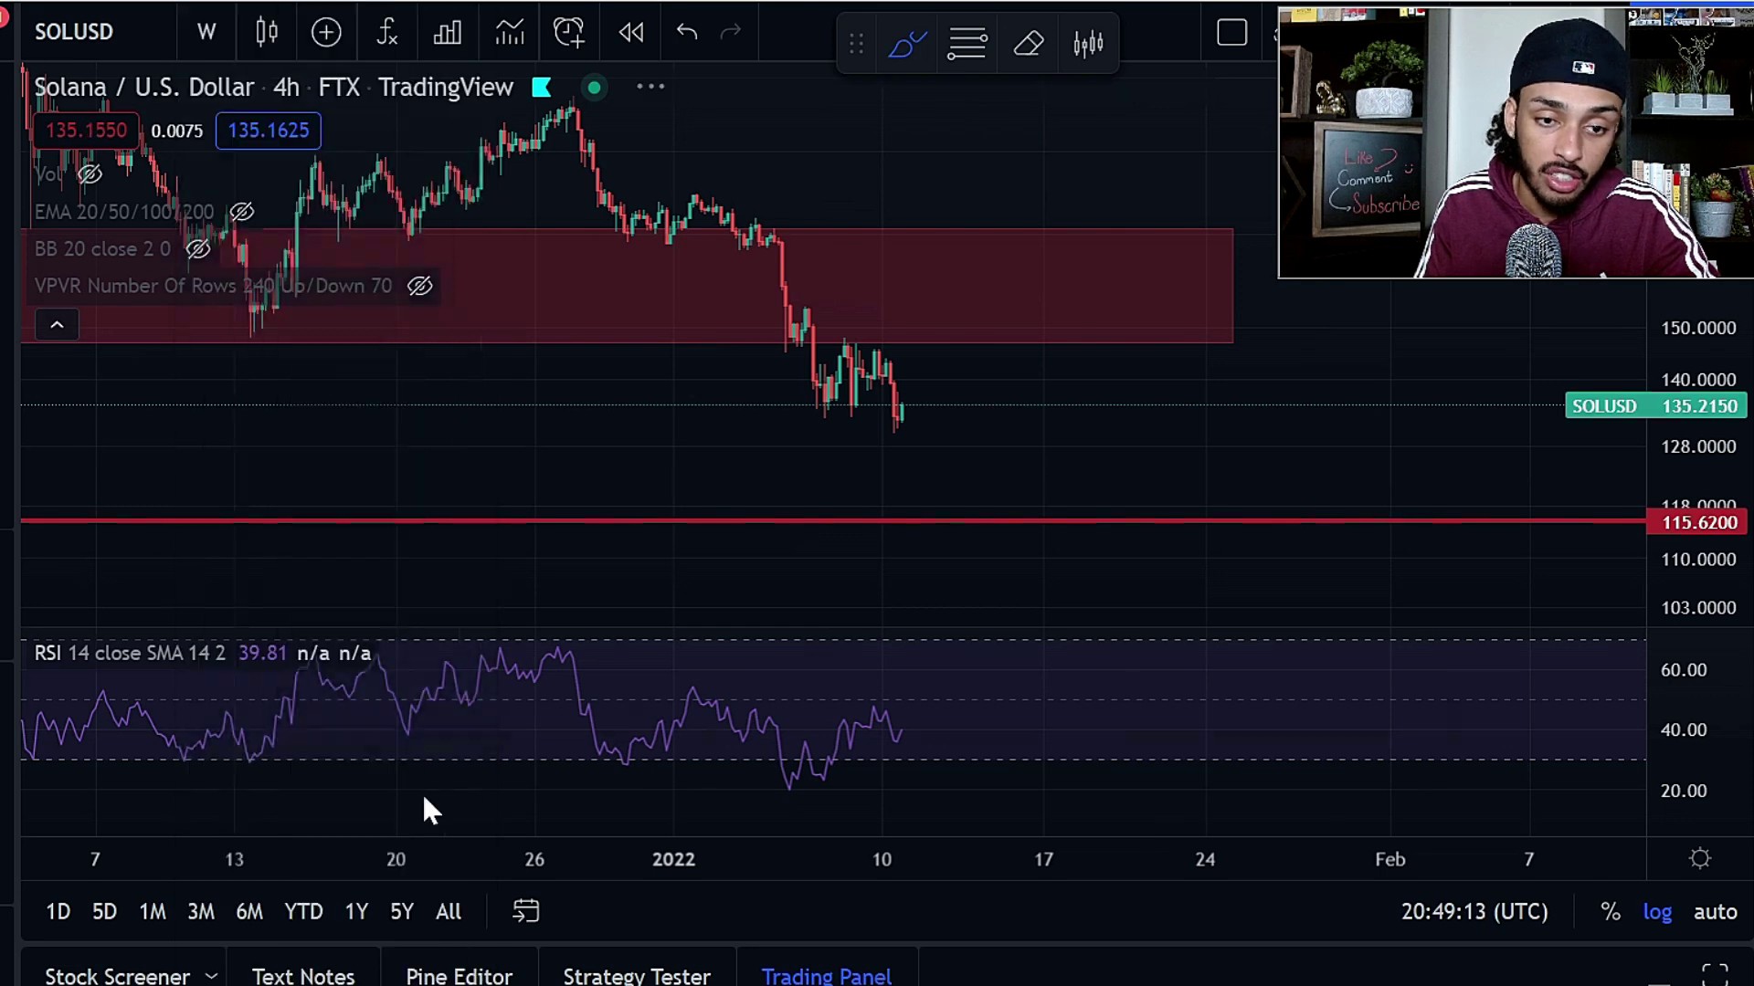
- Circle the September and January RSI lows on the weekly chart with the brush and connect them with a descending line
{"action": "left_click_drag", "start_coordinate": [1726, 336], "coordinate": [1727, 607]}
{"action": "scroll", "coordinate": [1379, 520], "scroll_direction": "up", "scroll_amount": 6}
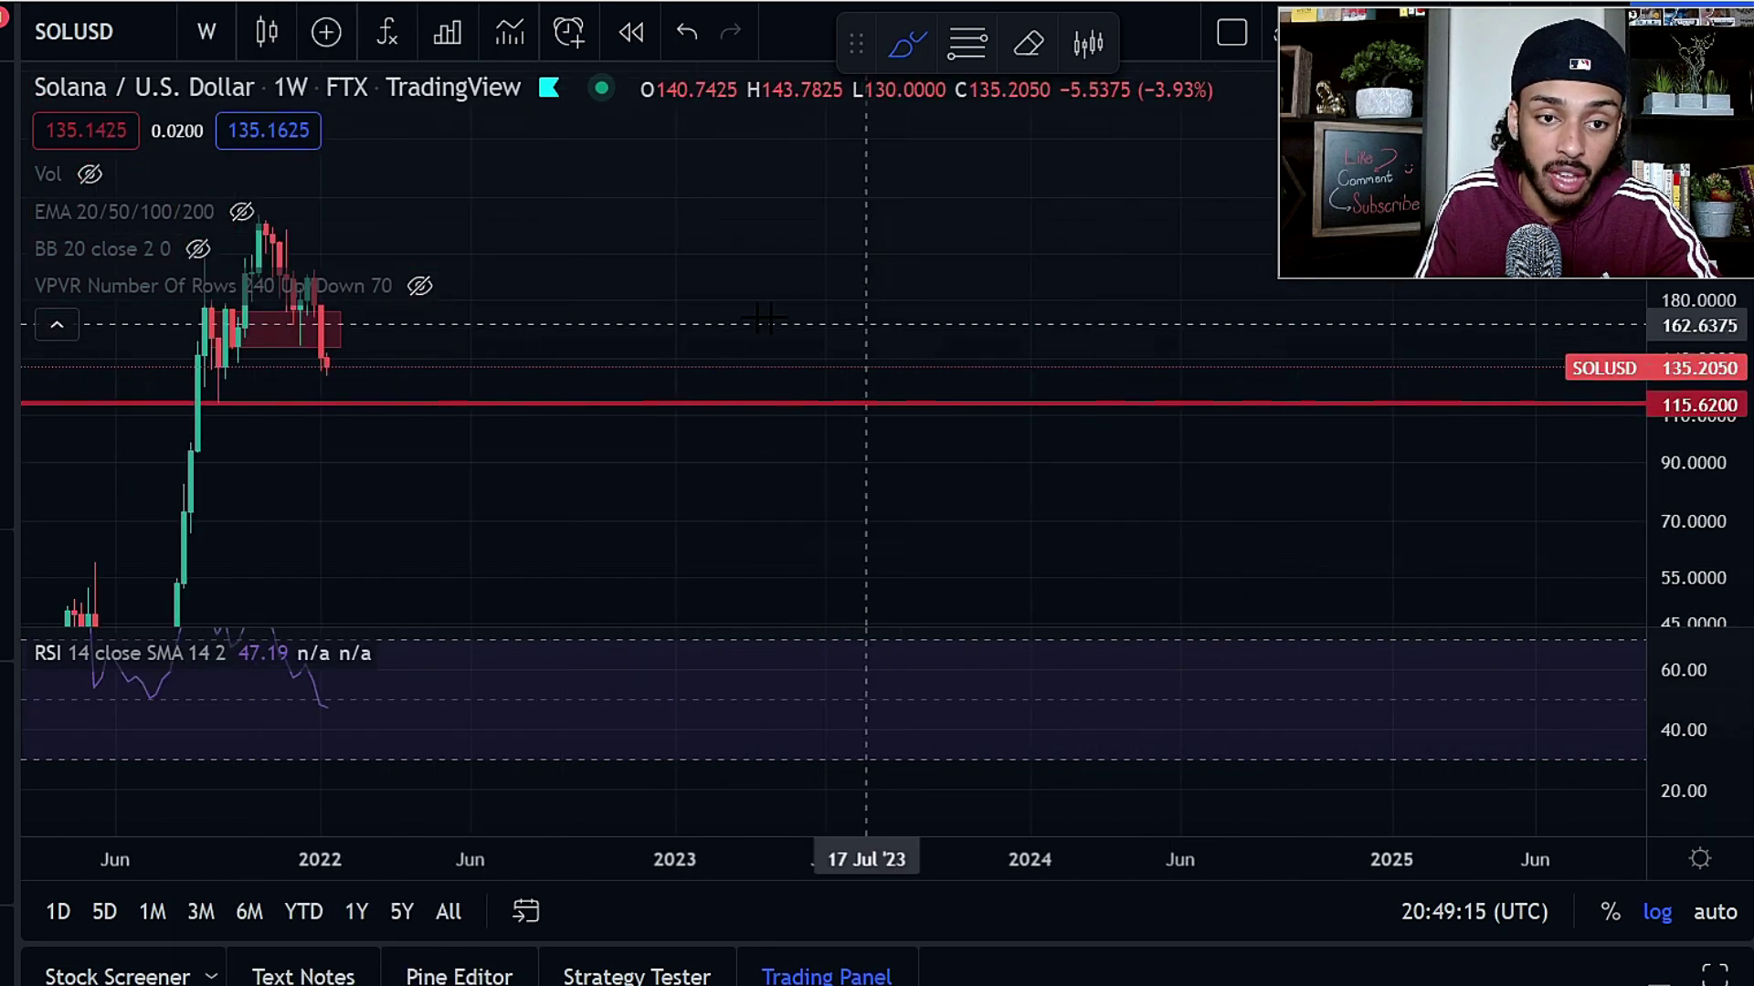
{"action": "left_click_drag", "start_coordinate": [549, 275], "coordinate": [1367, 295]}
{"action": "scroll", "coordinate": [1077, 441], "scroll_direction": "up", "scroll_amount": 5}
{"action": "left_click_drag", "start_coordinate": [1099, 685], "coordinate": [1109, 741]}
{"action": "left_click", "coordinate": [5, 267]}
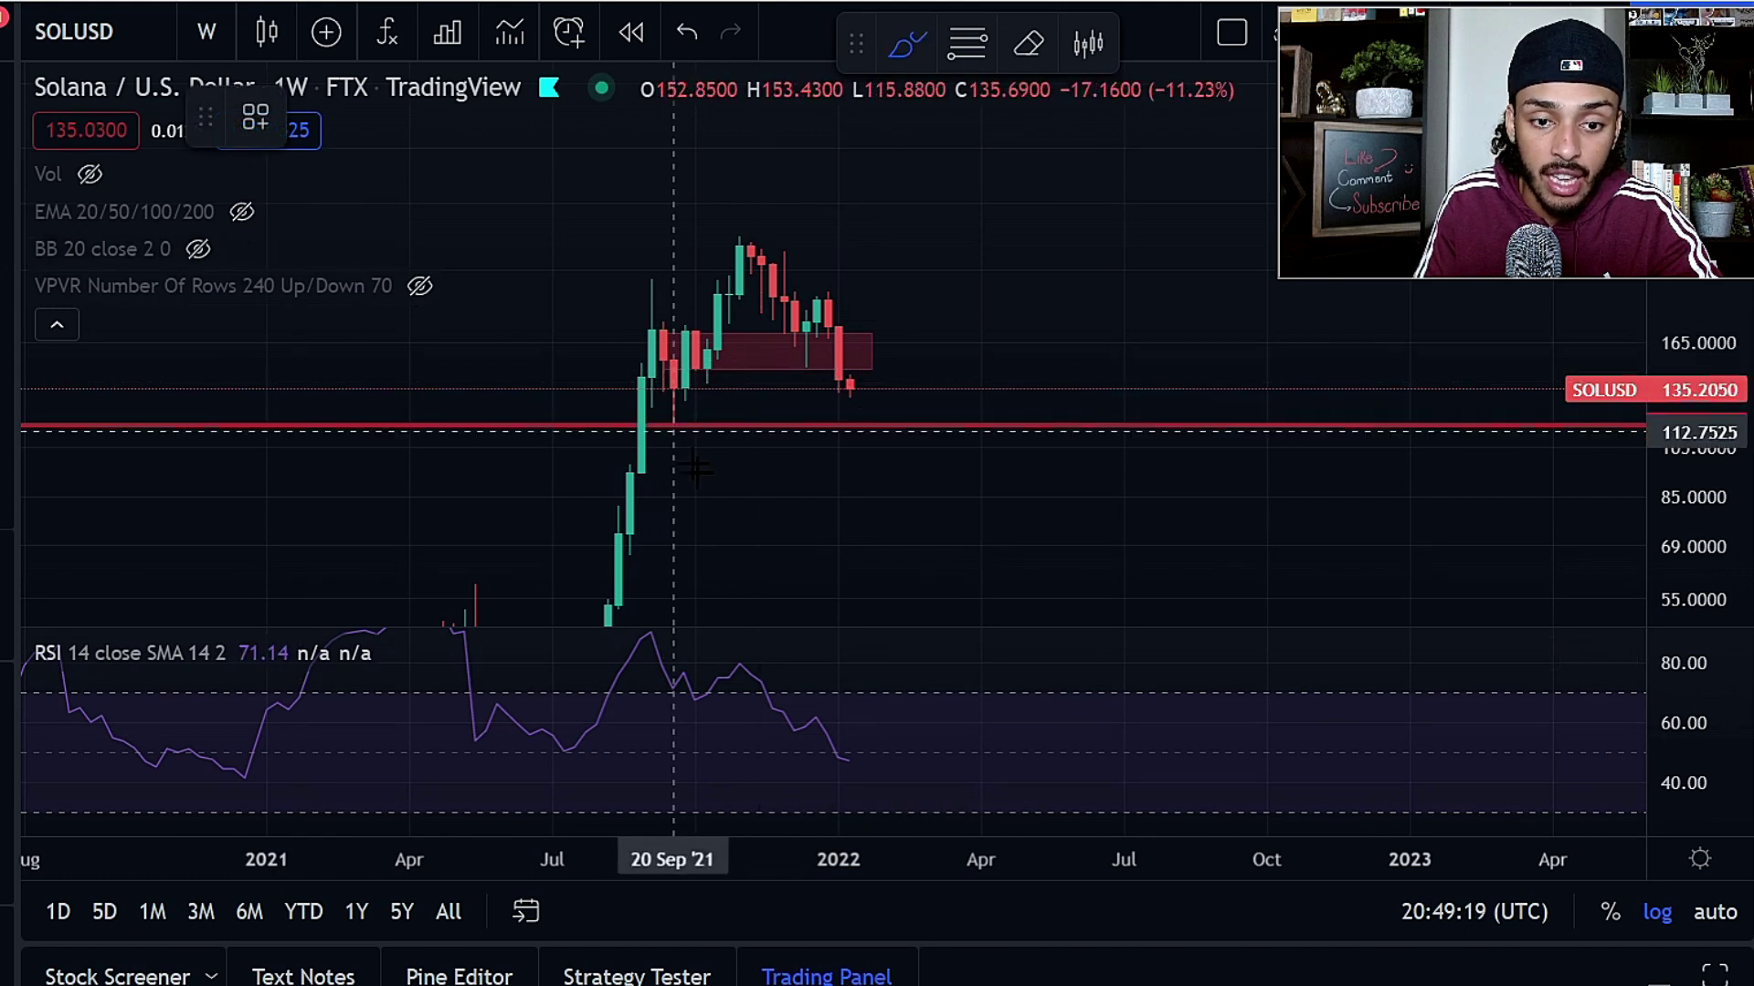
{"action": "mouse_move", "coordinate": [689, 680]}
{"action": "left_mouse_down"}
{"action": "mouse_move", "coordinate": [681, 702]}
{"action": "mouse_move", "coordinate": [827, 744]}
{"action": "left_mouse_up"}
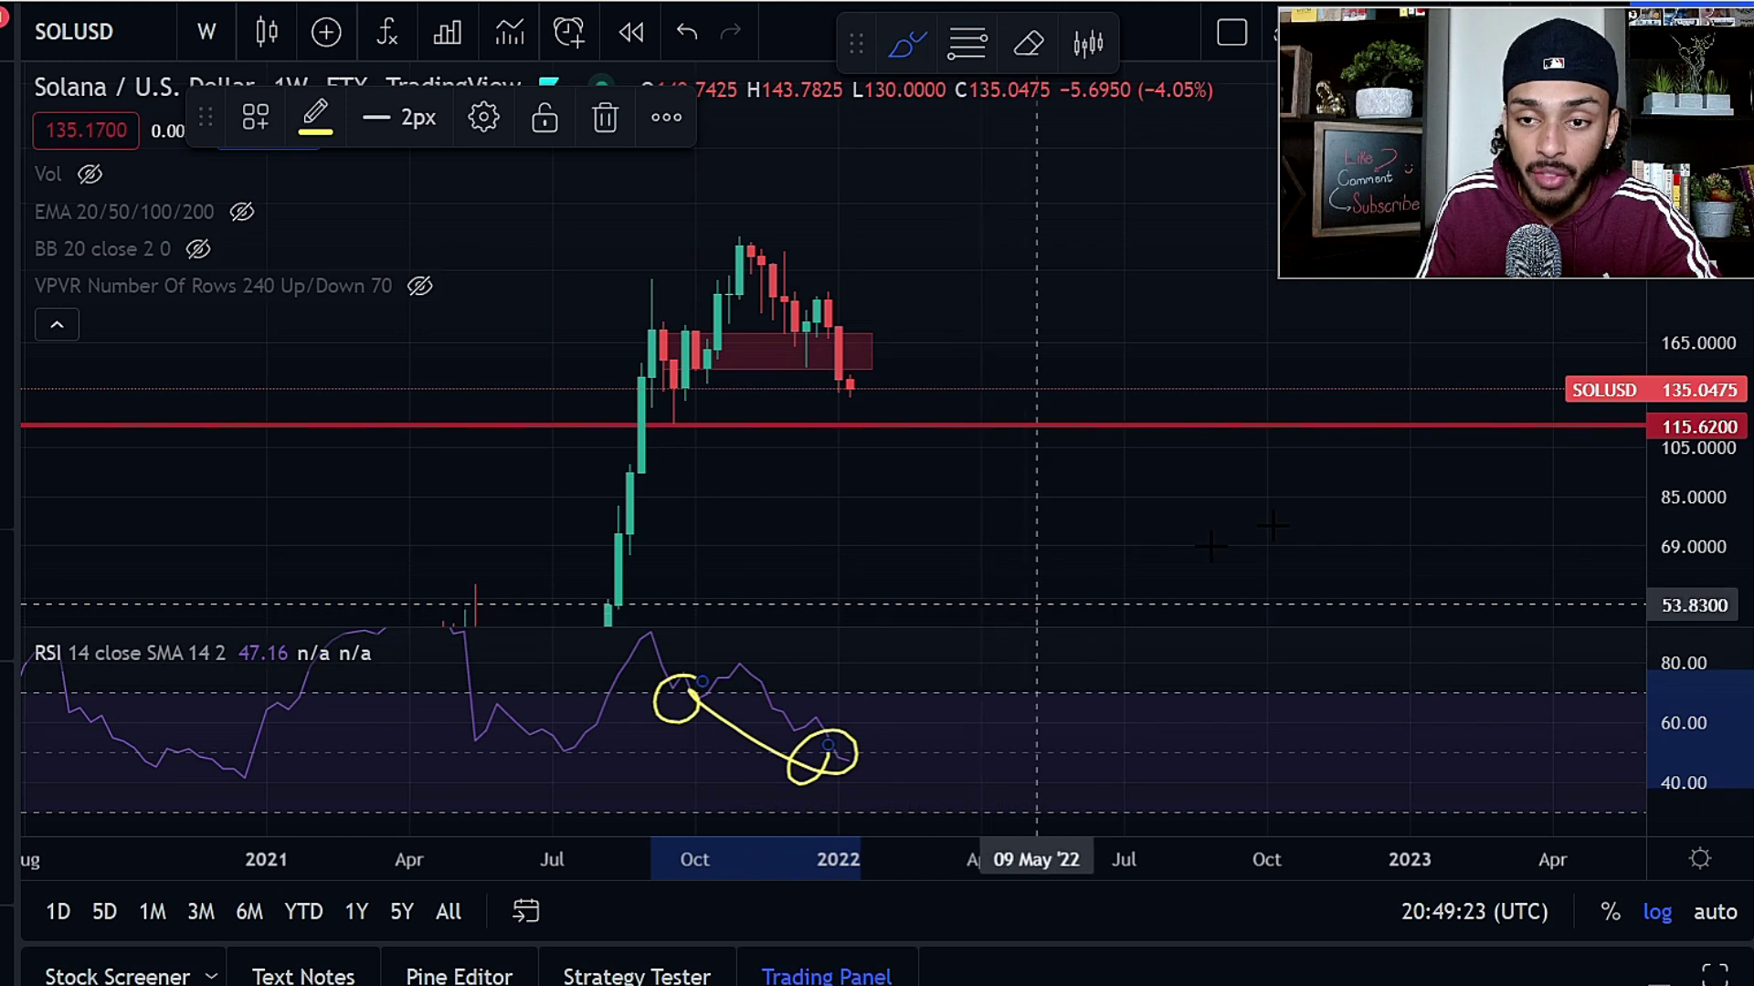
- Connect the September and January price lows with a rising stroke, sketch a rebound from the January low, and undo both
{"action": "mouse_move", "coordinate": [684, 409]}
{"action": "left_mouse_down"}
{"action": "mouse_move", "coordinate": [673, 431]}
{"action": "mouse_move", "coordinate": [869, 391]}
{"action": "mouse_move", "coordinate": [861, 379]}
{"action": "mouse_move", "coordinate": [893, 368]}
{"action": "left_mouse_up"}
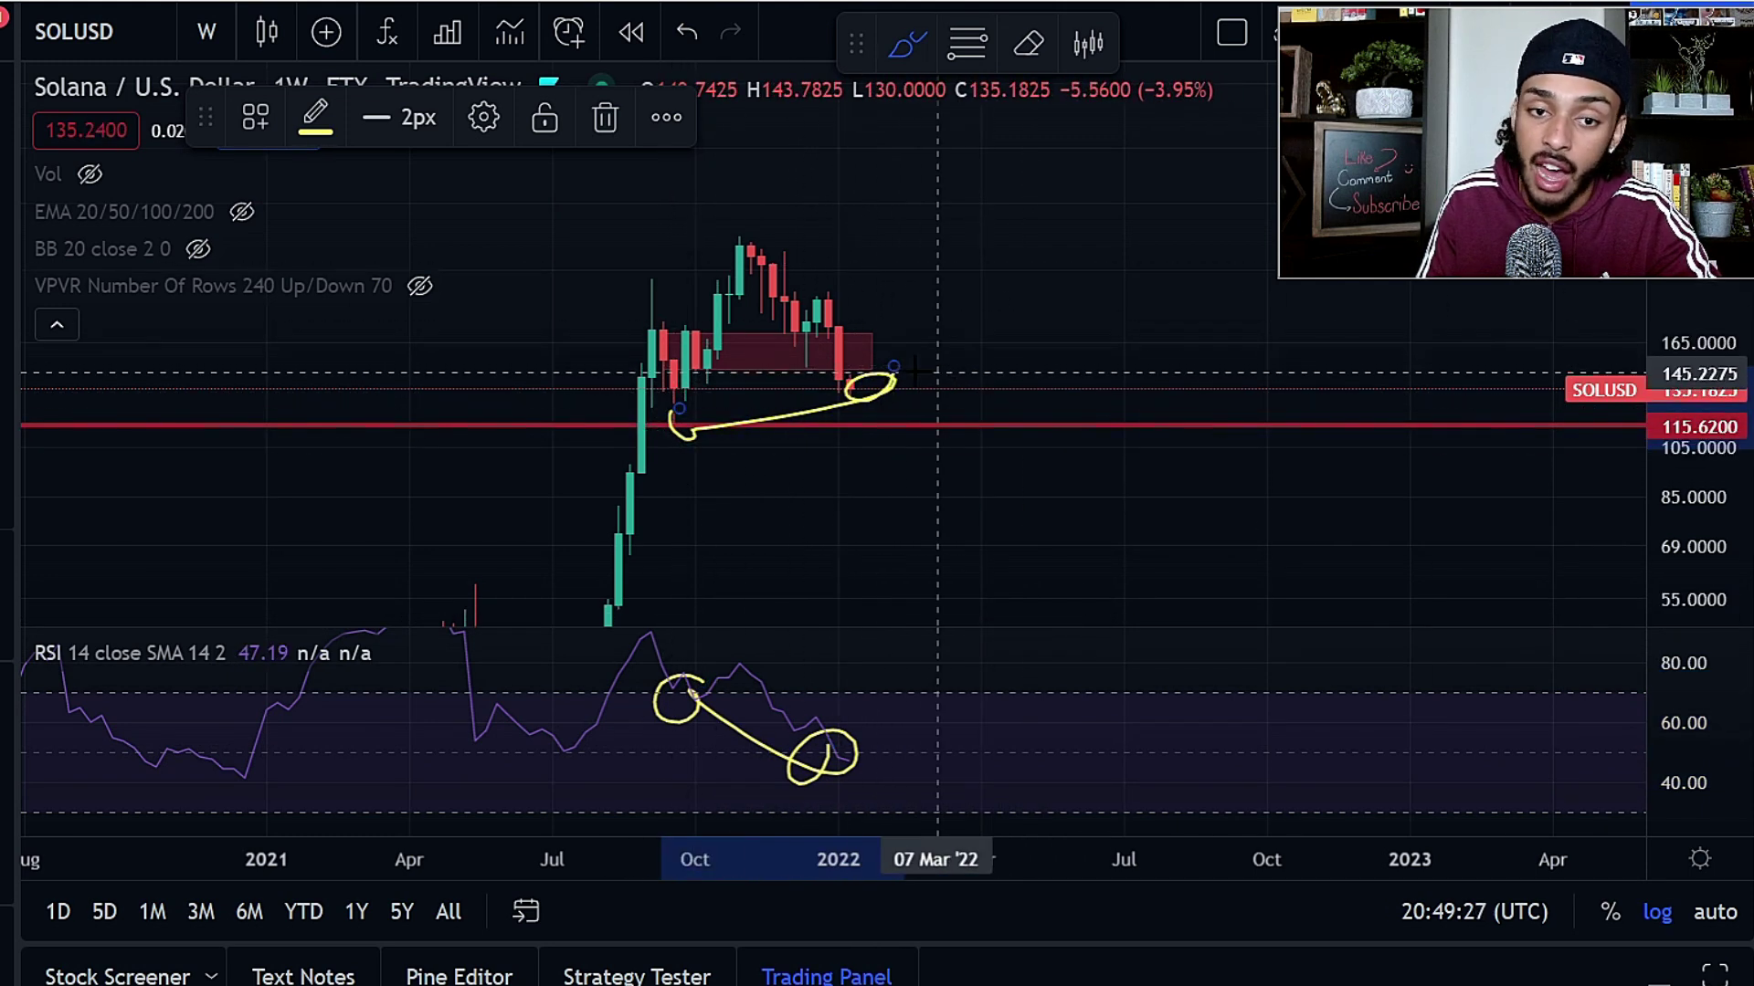
{"action": "key", "text": "ctrl+z"}
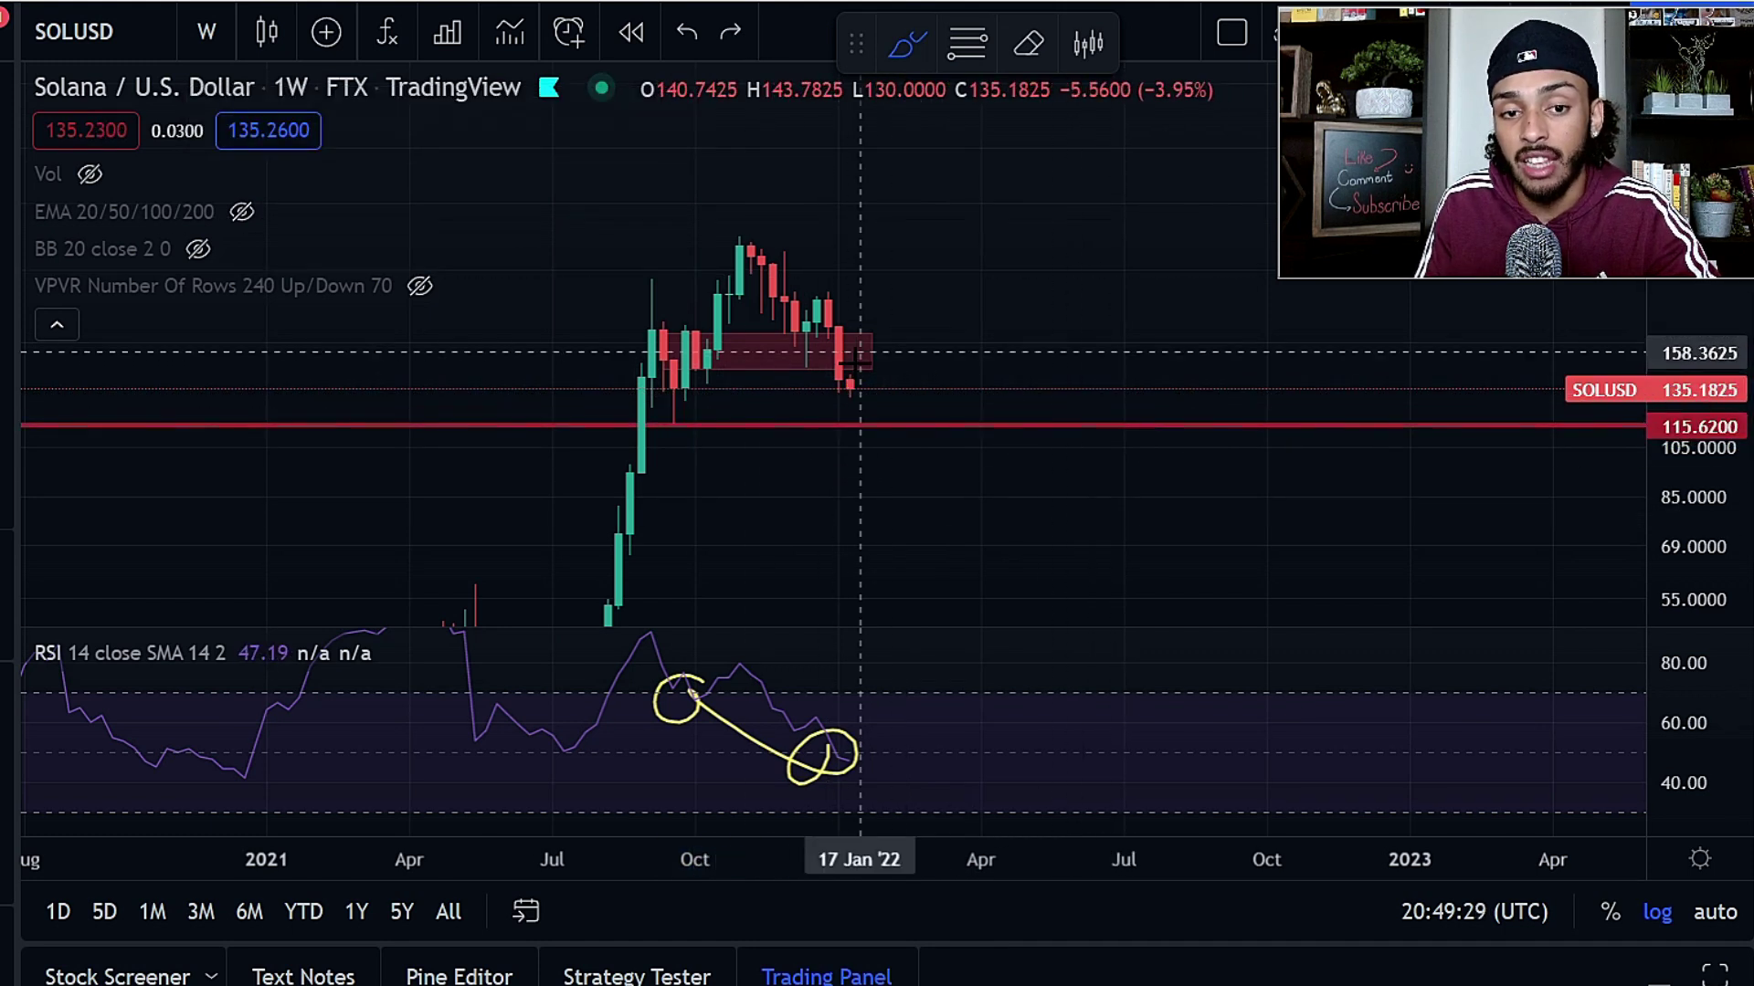
{"action": "mouse_move", "coordinate": [831, 369]}
{"action": "left_mouse_down"}
{"action": "mouse_move", "coordinate": [894, 380]}
{"action": "mouse_move", "coordinate": [837, 364]}
{"action": "mouse_move", "coordinate": [916, 333]}
{"action": "left_mouse_up"}
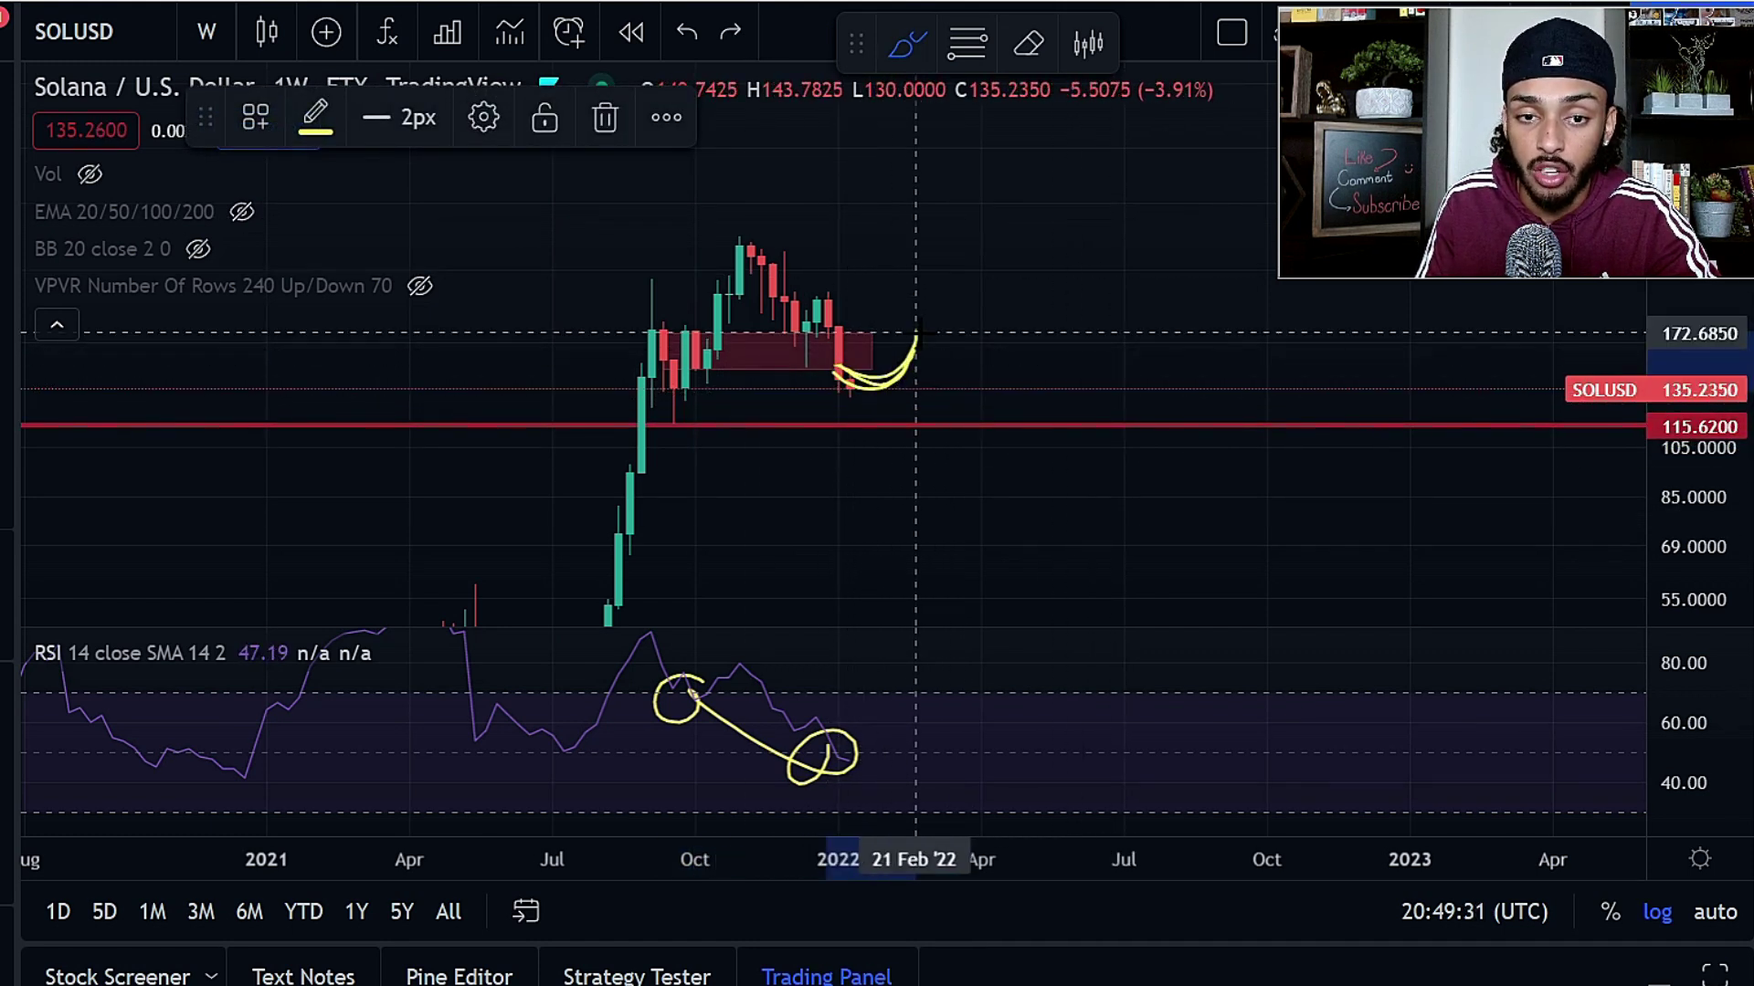
{"action": "key", "text": "ctrl+z"}
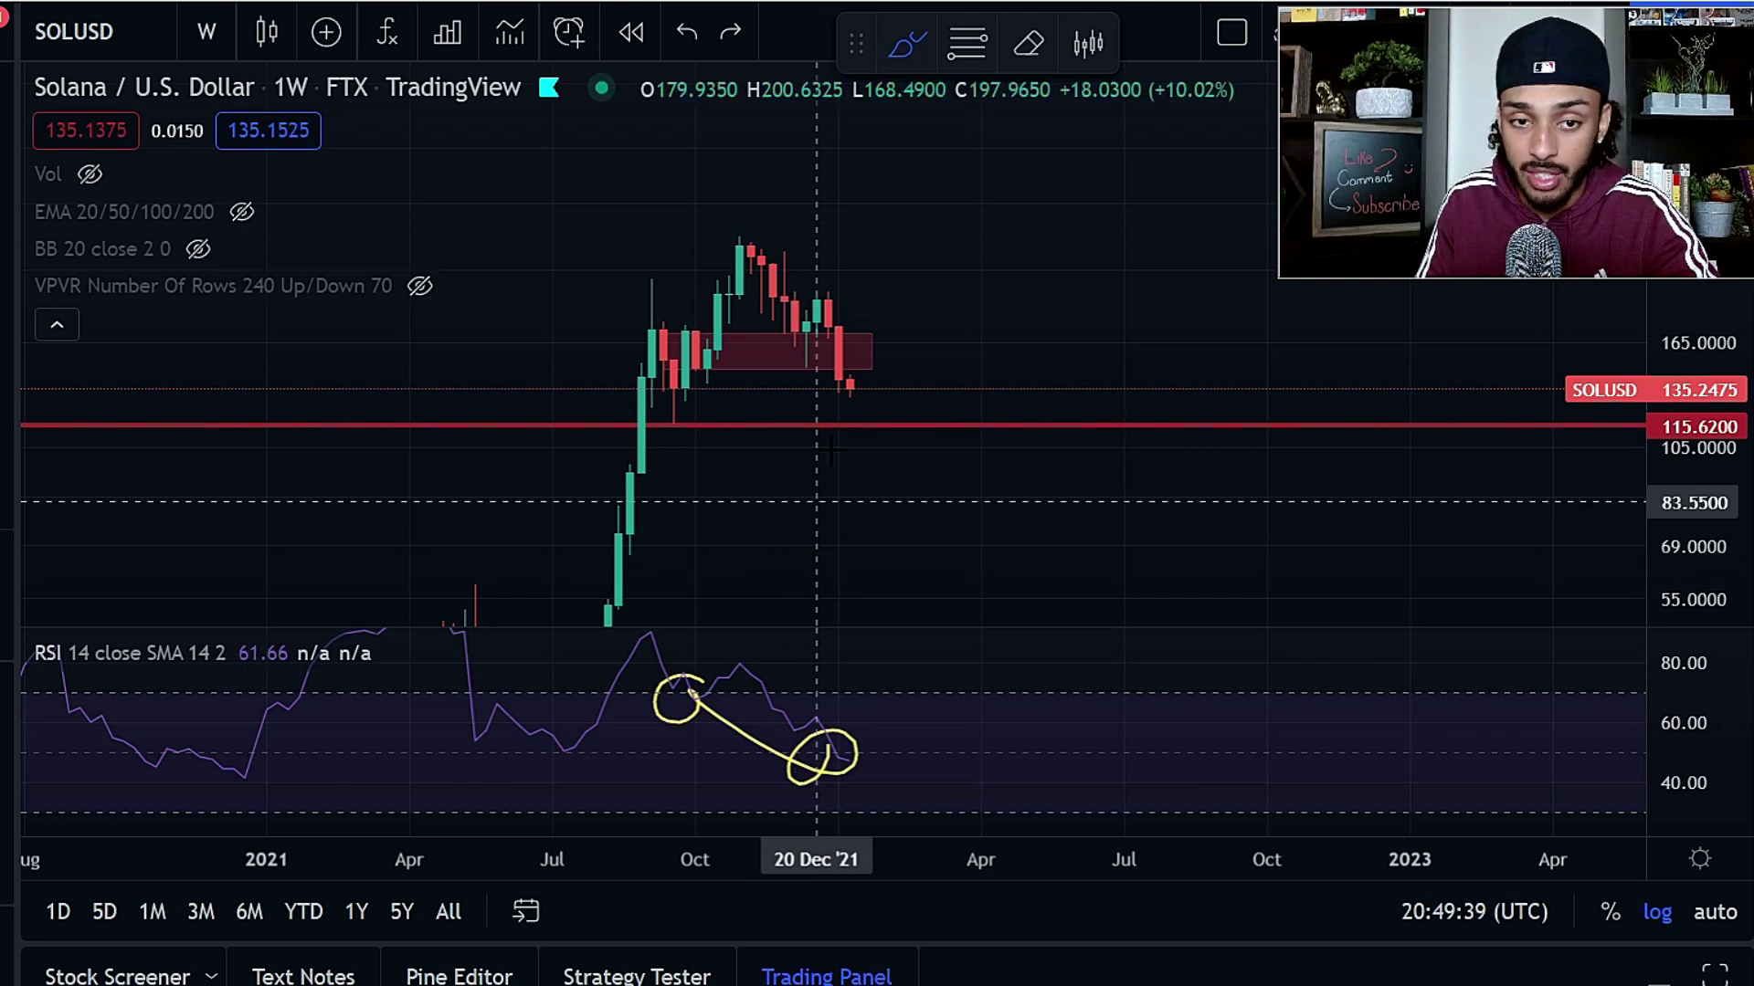
- Mark the November RSI peak, sketch strokes around the rectangle and the empty space beside it, and undo them all
{"action": "mouse_move", "coordinate": [728, 651]}
{"action": "left_mouse_down"}
{"action": "mouse_move", "coordinate": [881, 730]}
{"action": "mouse_move", "coordinate": [724, 774]}
{"action": "mouse_move", "coordinate": [630, 680]}
{"action": "mouse_move", "coordinate": [735, 651]}
{"action": "left_mouse_up"}
{"action": "key", "text": "ctrl+z"}
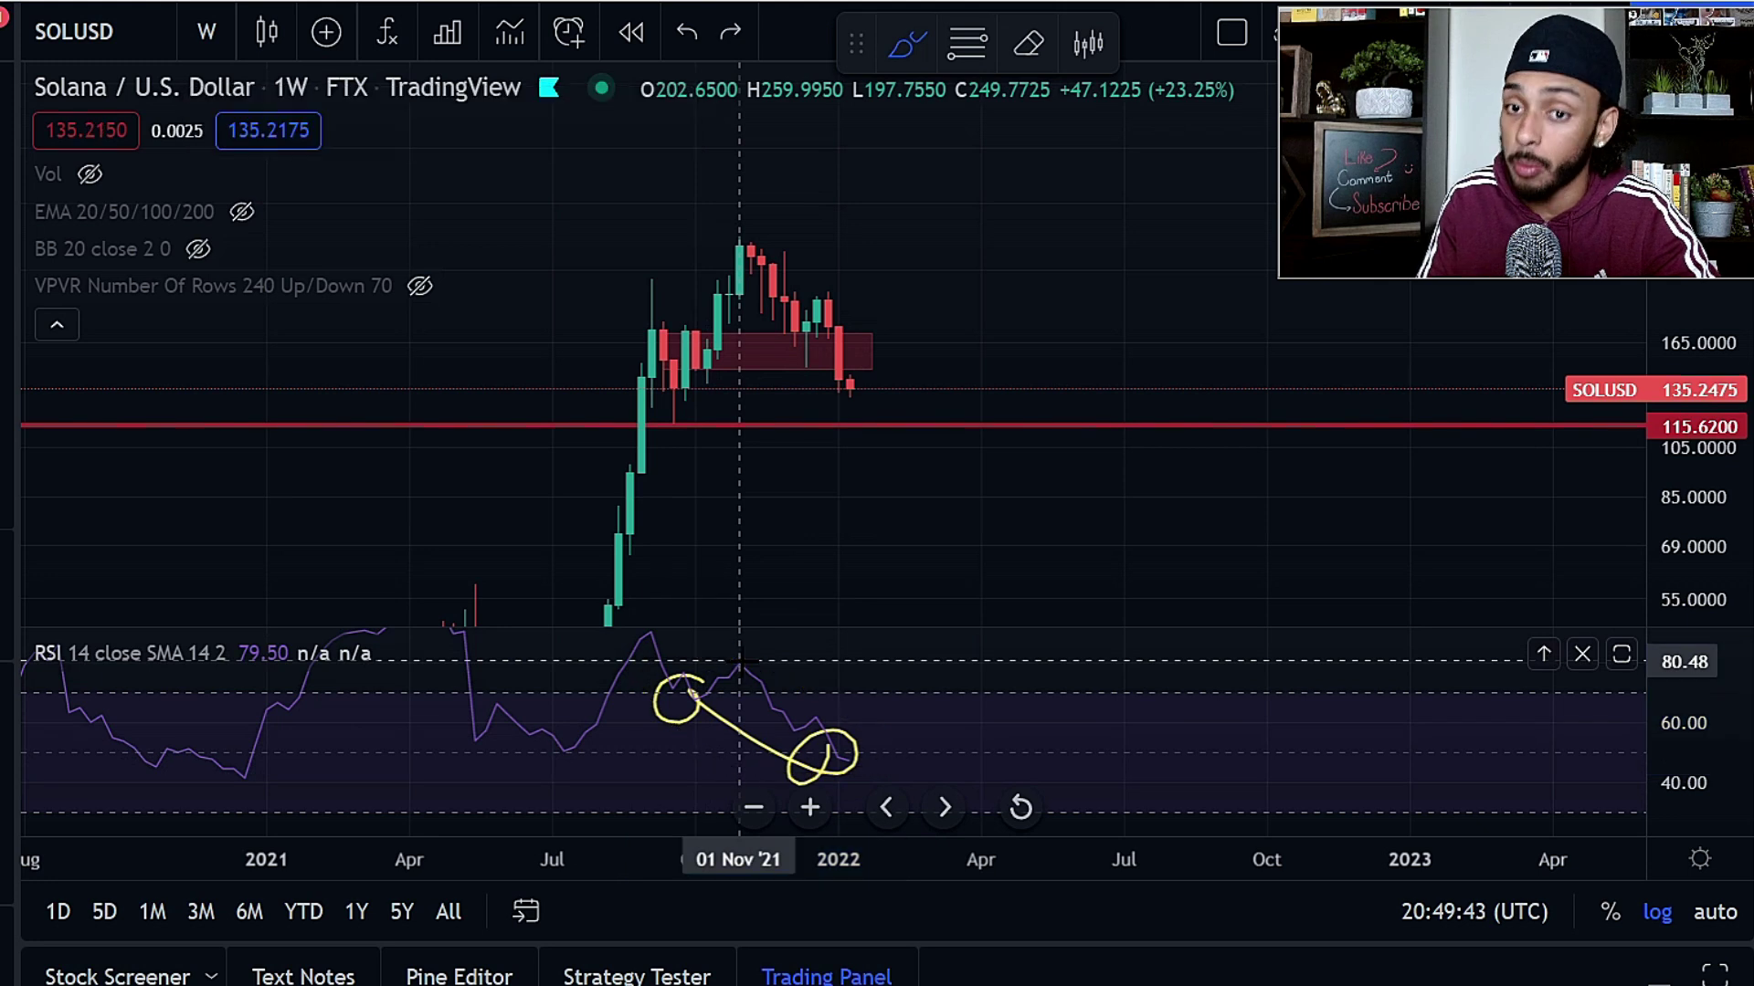
{"action": "mouse_move", "coordinate": [877, 345]}
{"action": "left_mouse_down"}
{"action": "mouse_move", "coordinate": [685, 440]}
{"action": "mouse_move", "coordinate": [869, 380]}
{"action": "mouse_move", "coordinate": [778, 416]}
{"action": "left_mouse_up"}
{"action": "key", "text": "ctrl+z"}
{"action": "mouse_move", "coordinate": [976, 348]}
{"action": "left_mouse_down"}
{"action": "mouse_move", "coordinate": [716, 444]}
{"action": "mouse_move", "coordinate": [950, 375]}
{"action": "left_mouse_up"}
{"action": "key", "text": "ctrl+z"}
- Sketch a downward arrow from the January candle past the support line and a rising, then falling curve on the RSI
{"action": "mouse_move", "coordinate": [839, 357]}
{"action": "left_mouse_down"}
{"action": "mouse_move", "coordinate": [882, 462]}
{"action": "mouse_move", "coordinate": [895, 388]}
{"action": "left_mouse_up"}
{"action": "left_click_drag", "start_coordinate": [938, 727], "coordinate": [872, 678]}
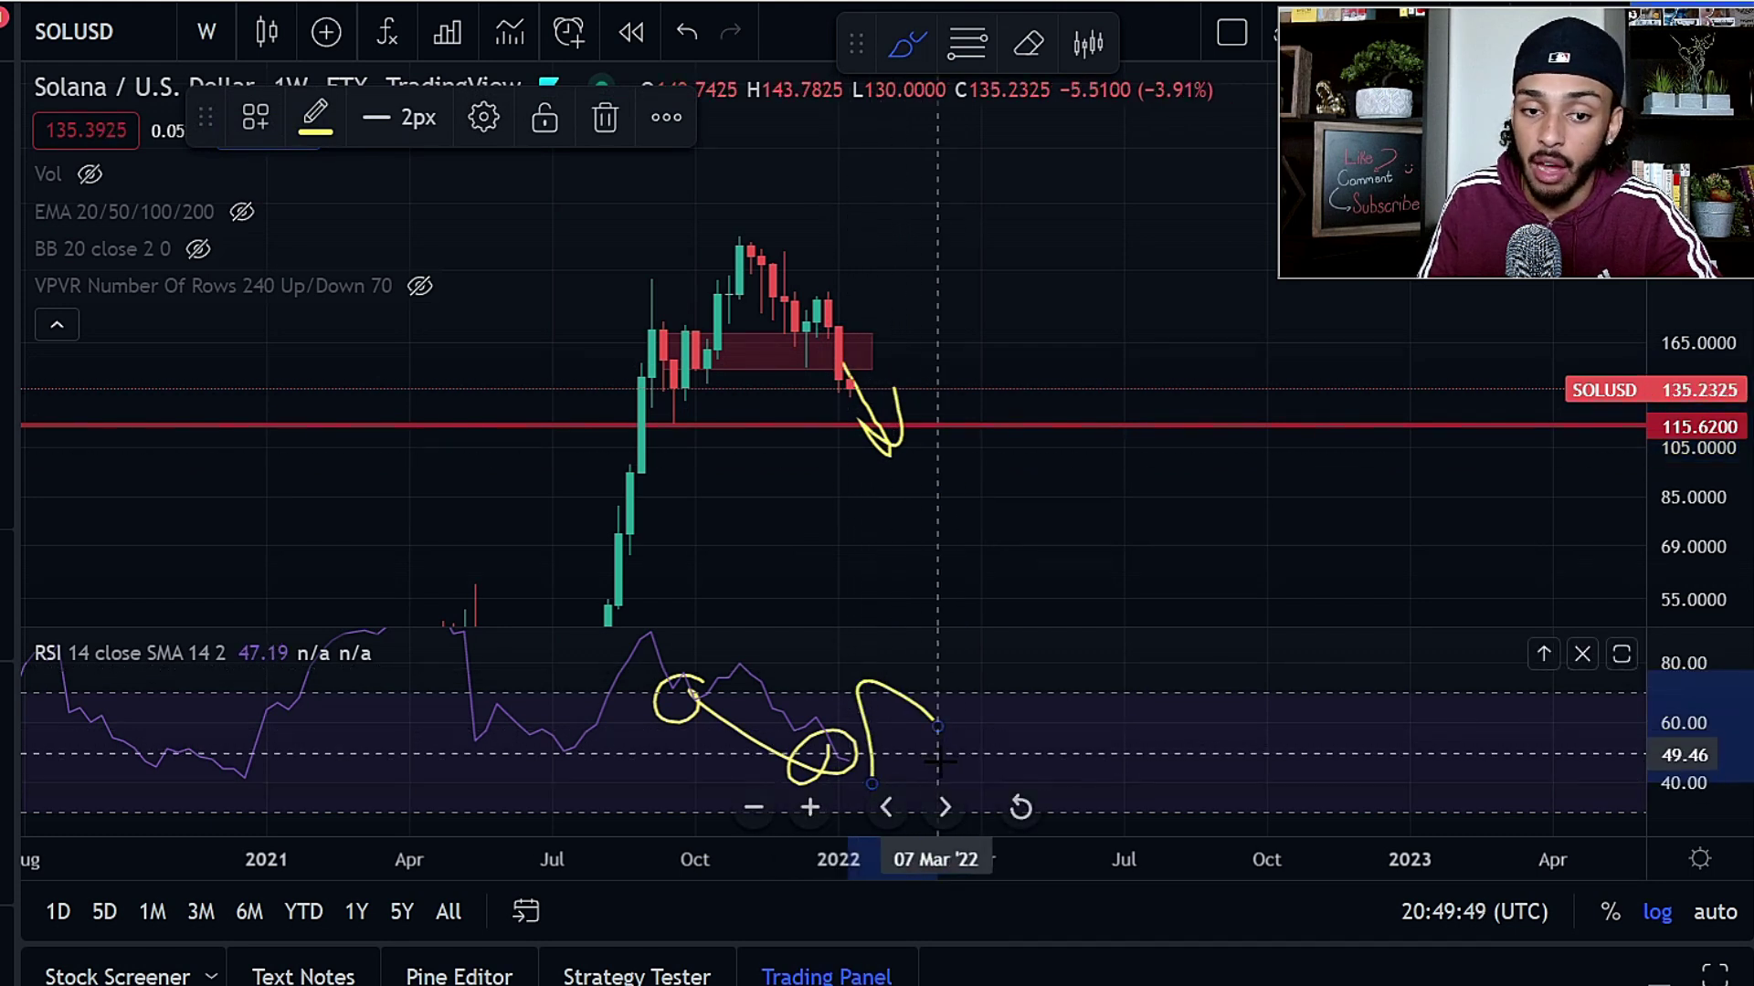
- Undo the RSI curve, sketch a stroke ahead of the January RSI low, and undo it
{"action": "key", "text": "ctrl+z"}
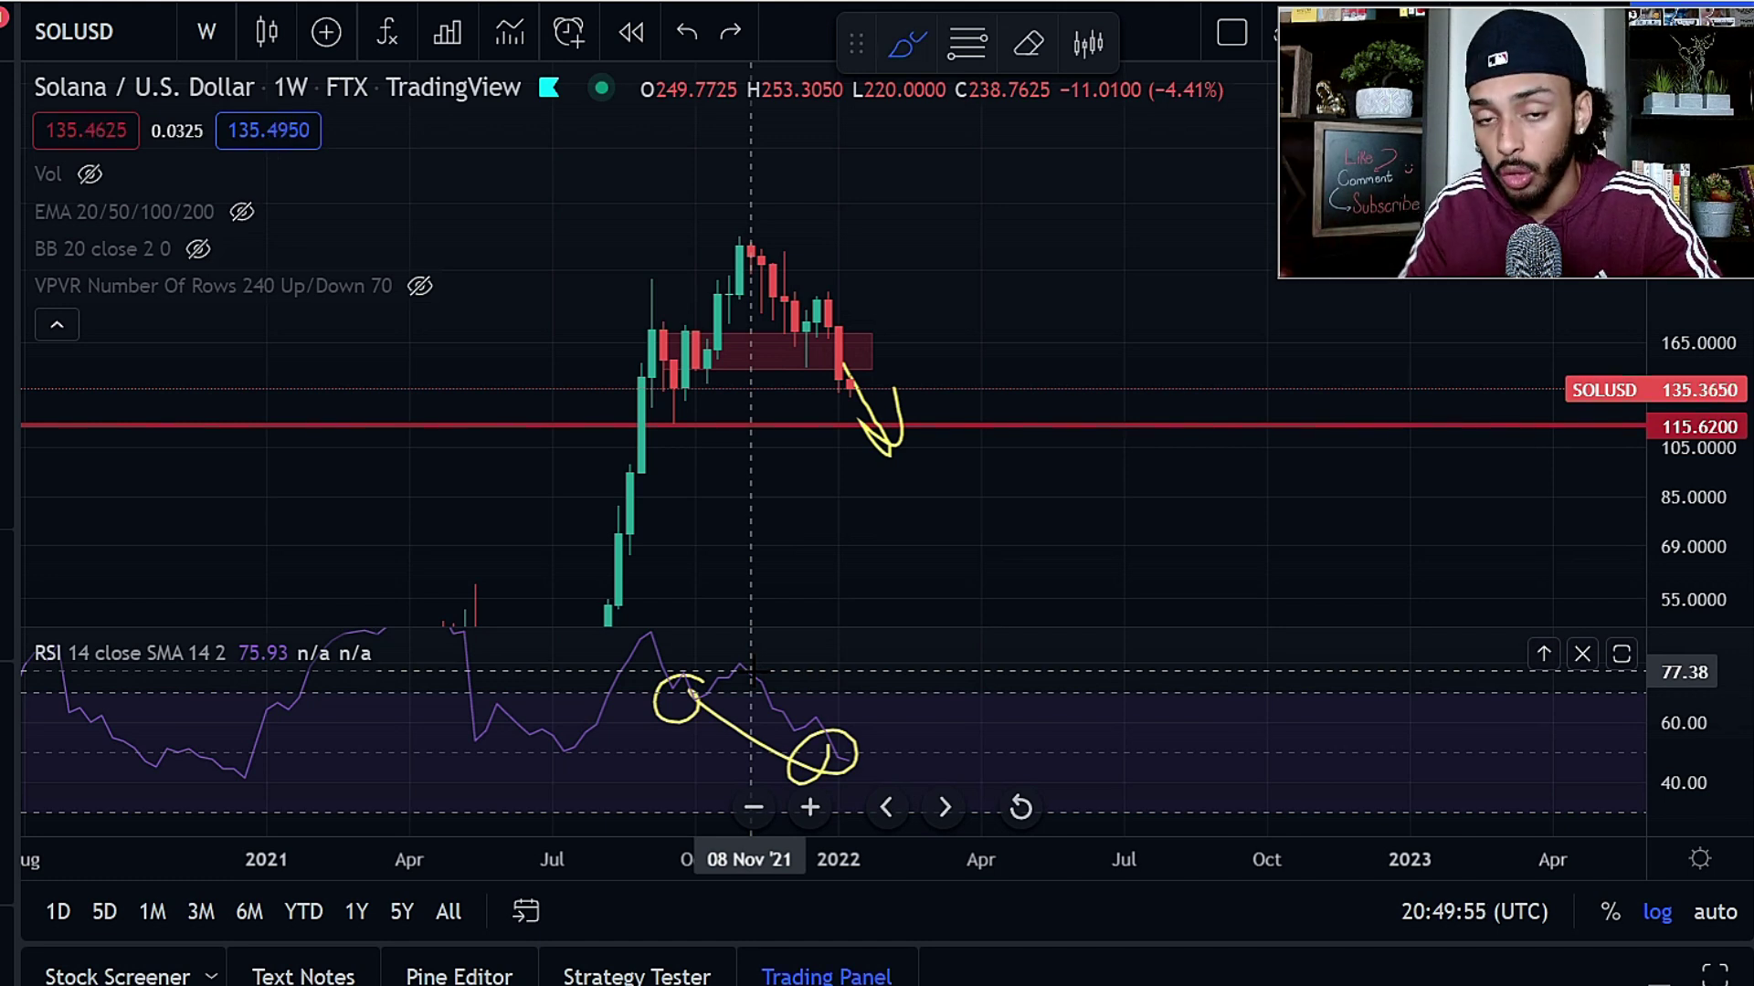
{"action": "left_click_drag", "start_coordinate": [827, 764], "coordinate": [997, 767]}
{"action": "key", "text": "ctrl+z"}
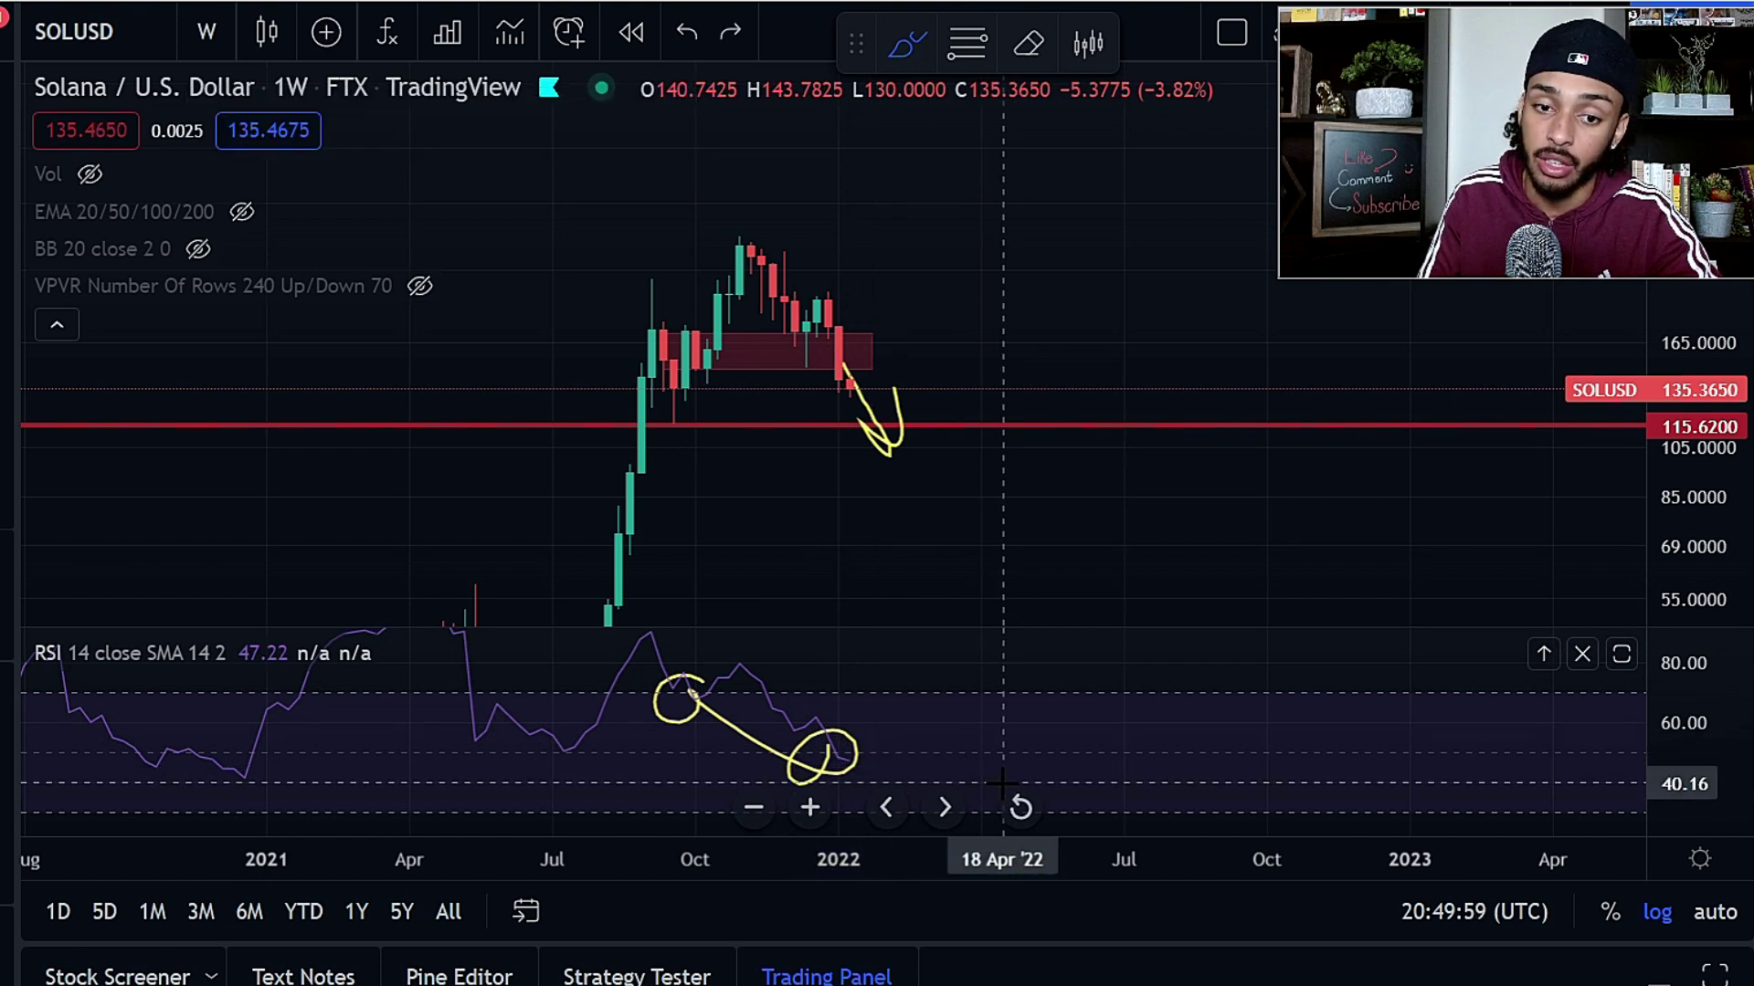
- Circle the January candle with the brush, sketch a steep rising arrow from it, and undo the arrow
{"action": "mouse_move", "coordinate": [841, 370]}
{"action": "left_mouse_down"}
{"action": "mouse_move", "coordinate": [904, 380]}
{"action": "mouse_move", "coordinate": [993, 143]}
{"action": "left_mouse_up"}
{"action": "key", "text": "ctrl+z"}
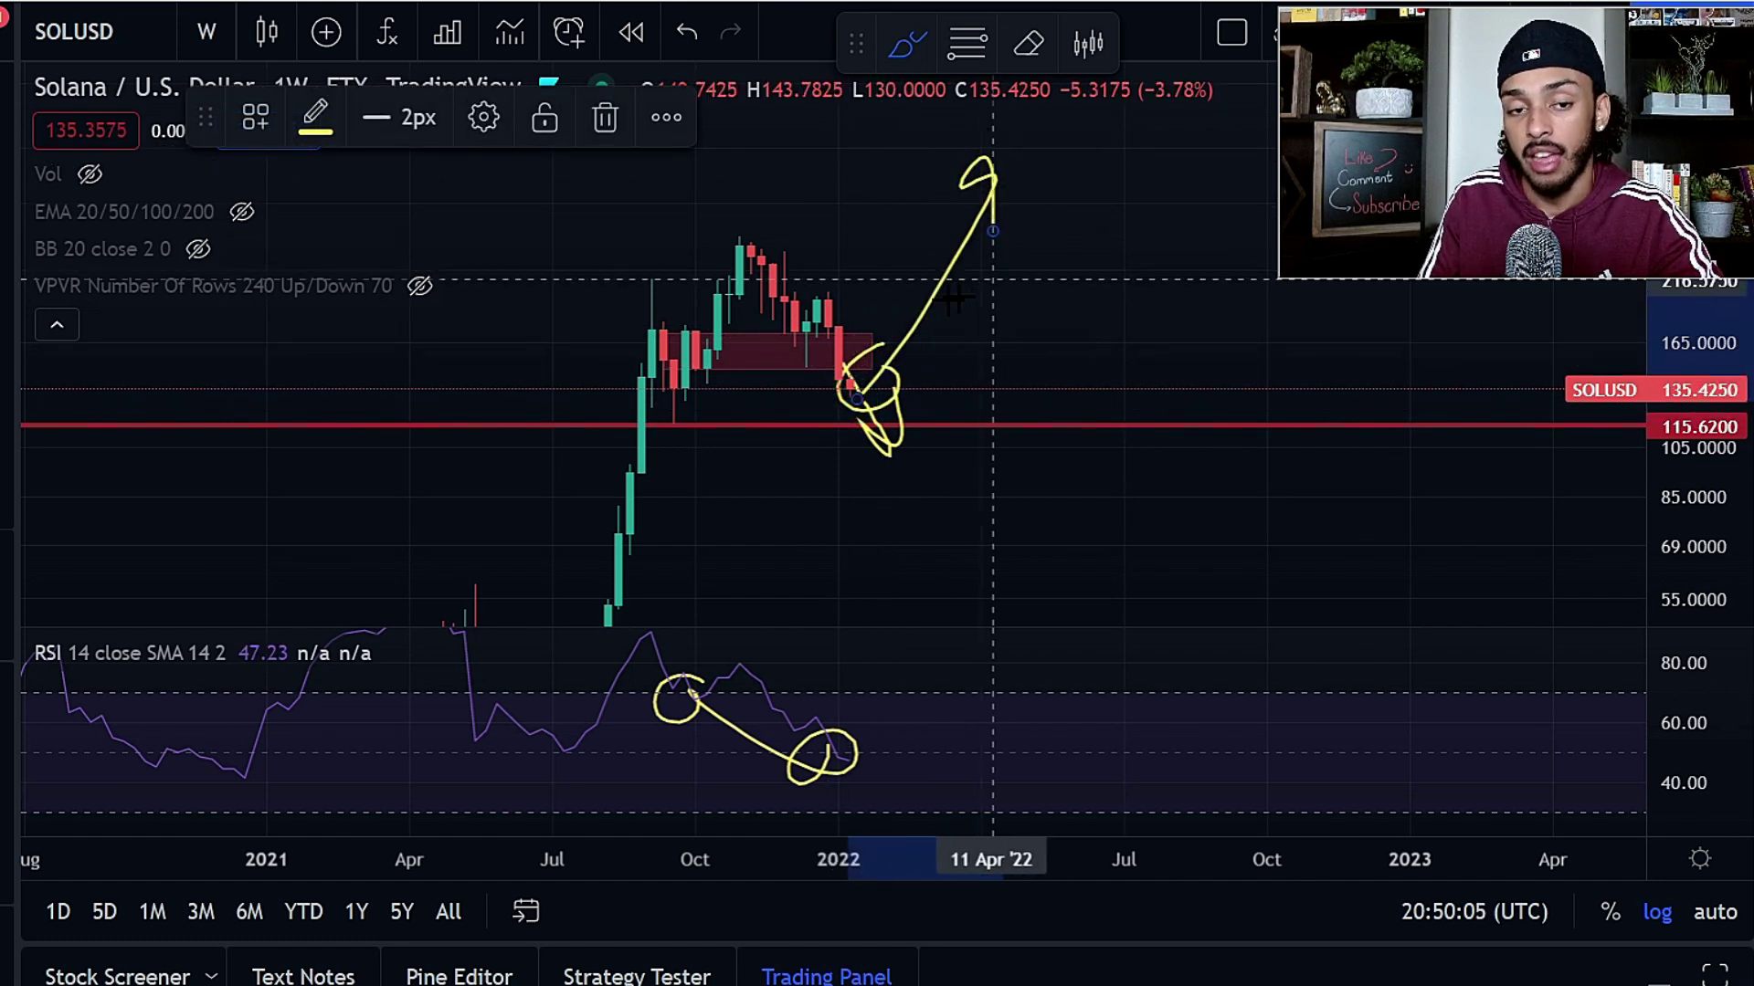
{"action": "key", "text": "ctrl+z"}
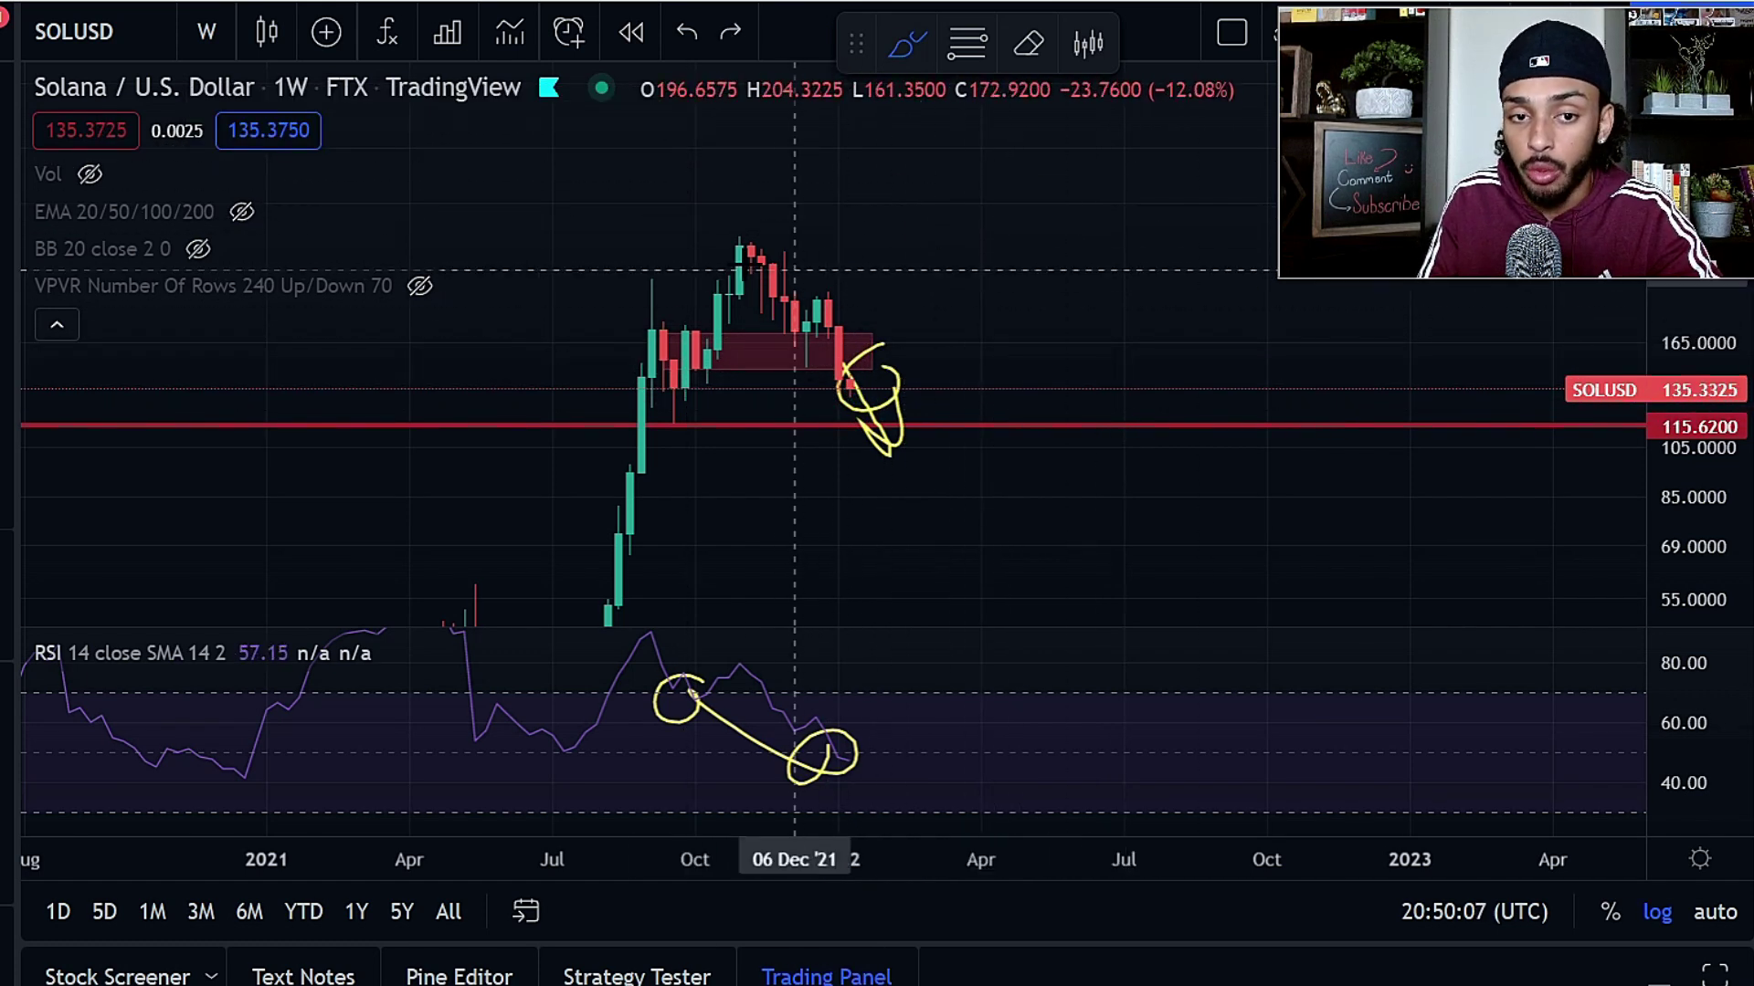
- Sketch brush strokes at the November price peak and across the area around the support line, undoing each one
{"action": "left_click_drag", "start_coordinate": [769, 243], "coordinate": [760, 237]}
{"action": "key", "text": "ctrl+z"}
{"action": "left_click_drag", "start_coordinate": [1005, 408], "coordinate": [673, 451]}
{"action": "key", "text": "ctrl+z"}
{"action": "left_click_drag", "start_coordinate": [1110, 291], "coordinate": [700, 427]}
{"action": "key", "text": "ctrl+z"}
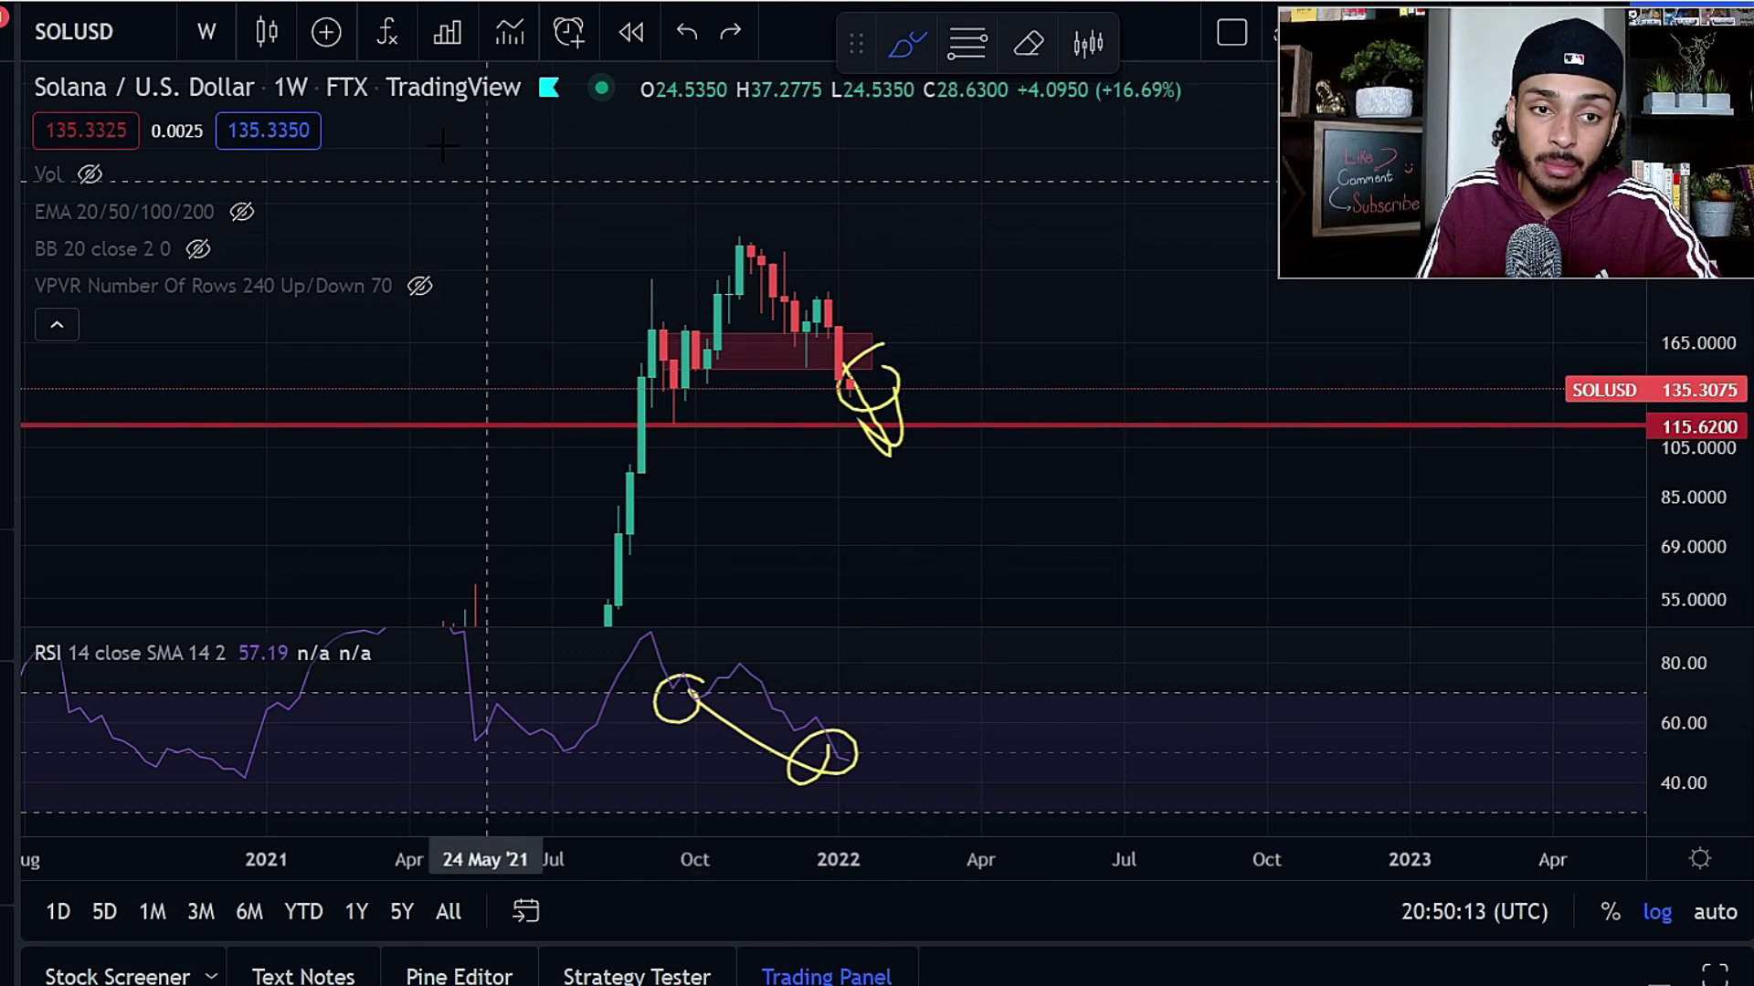
- Switch the Solana chart to the 4-hour timeframe and delete the yellow brush drawings over the price candles
{"action": "left_click", "coordinate": [212, 29]}
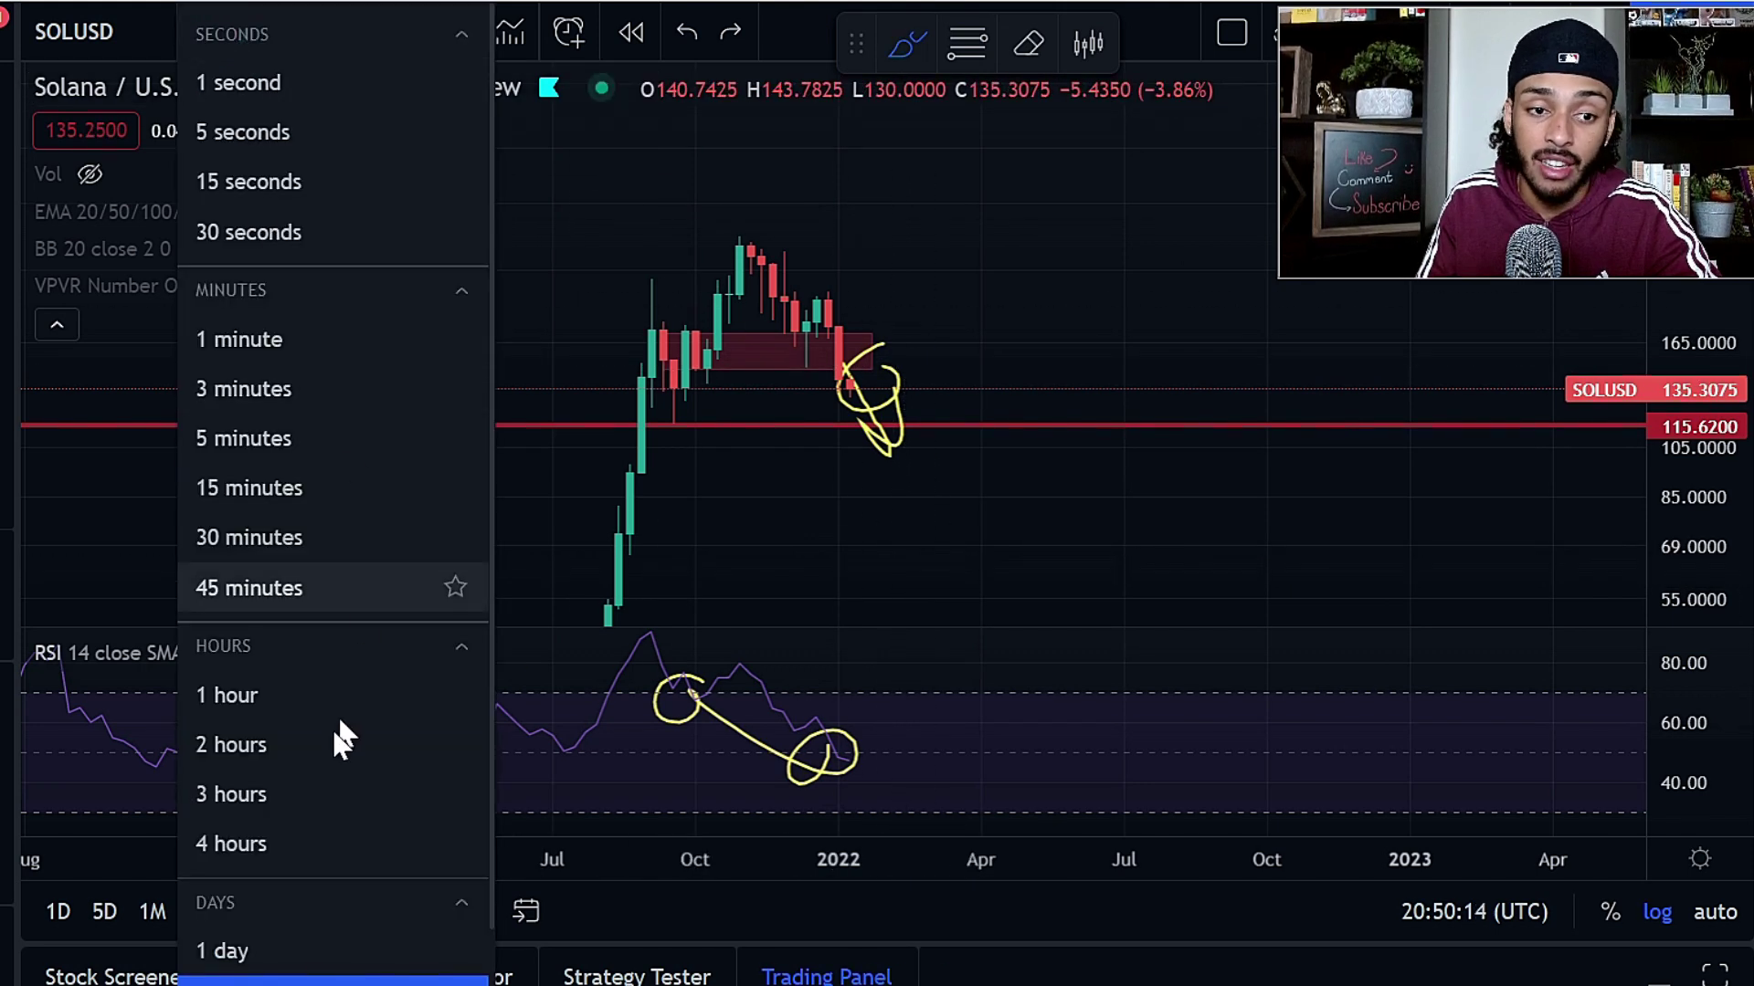
{"action": "left_click", "coordinate": [310, 842]}
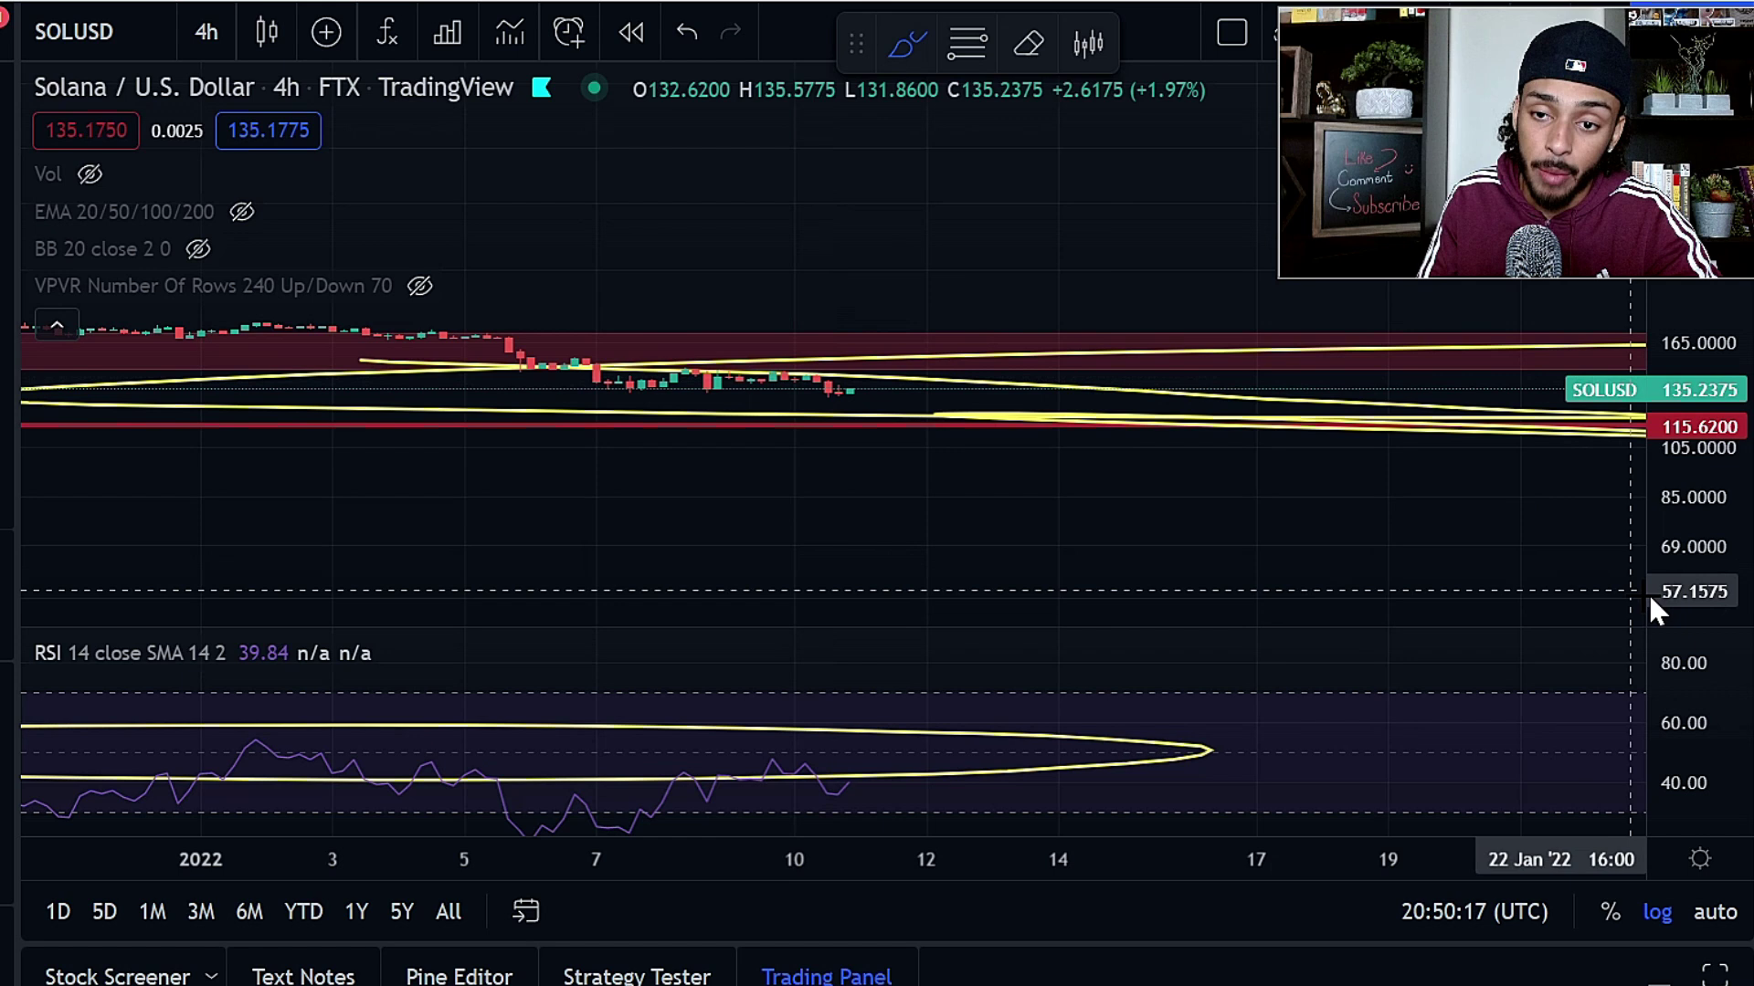
{"action": "scroll", "coordinate": [1145, 448], "scroll_direction": "down", "scroll_amount": 3}
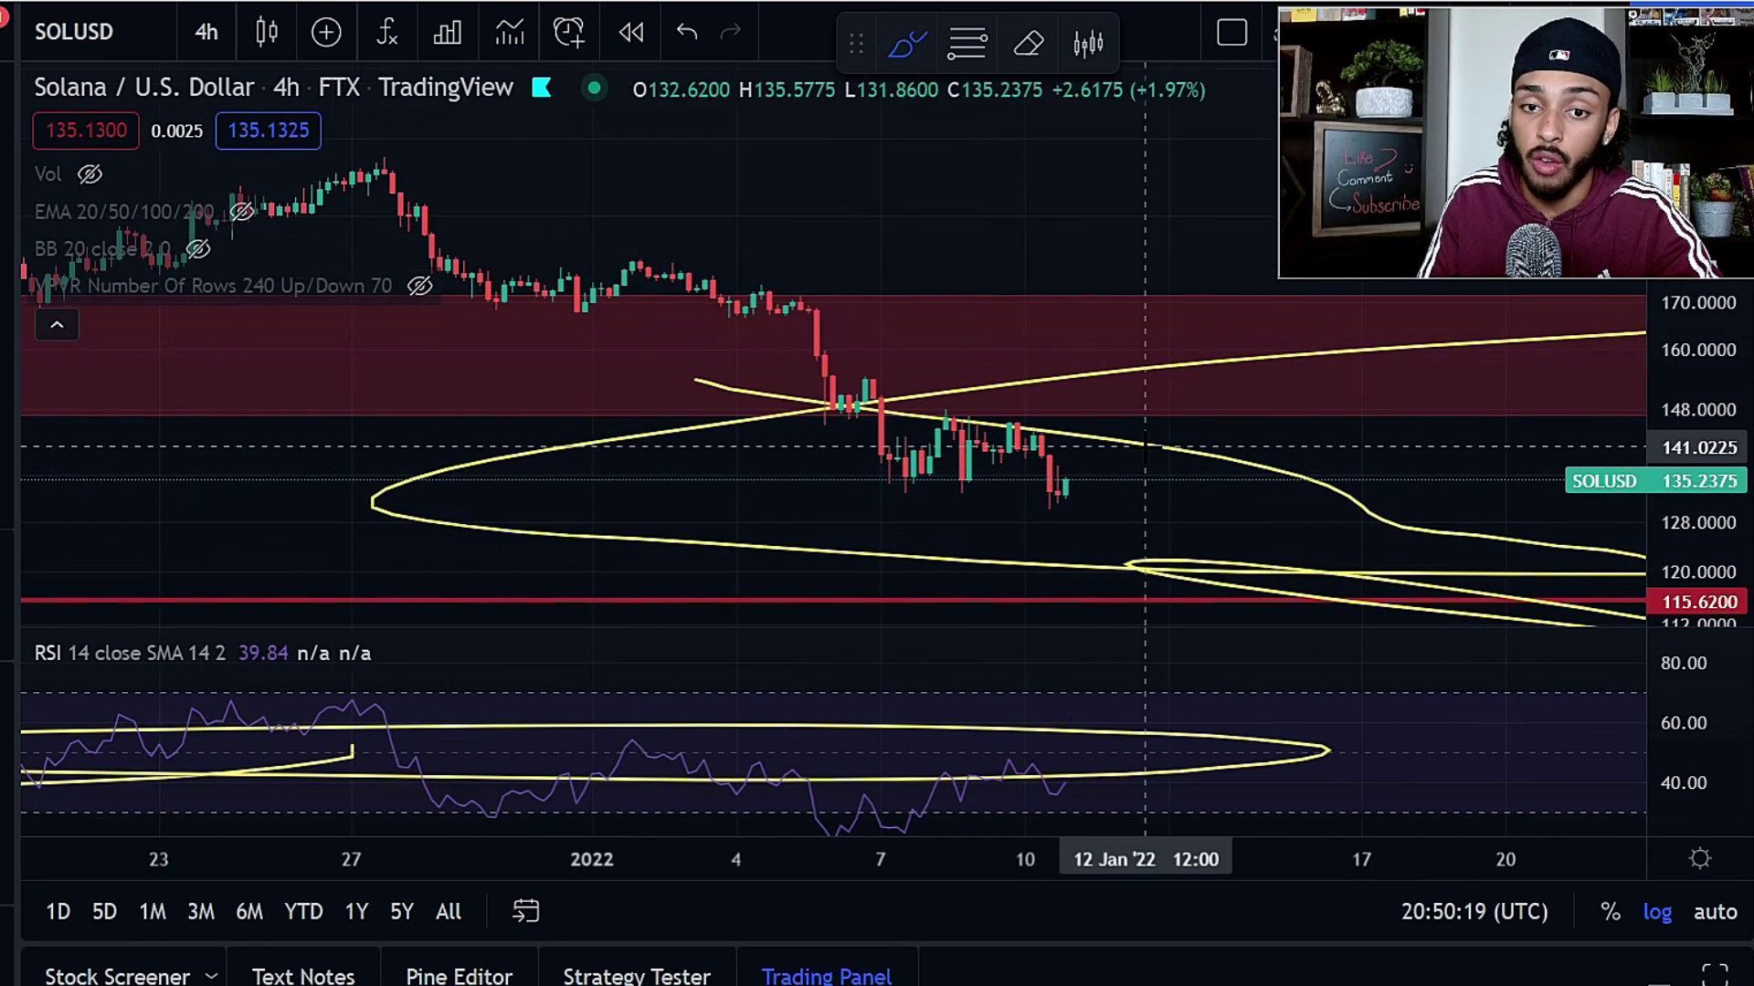
{"action": "left_click", "coordinate": [1143, 446]}
{"action": "key", "text": "Delete"}
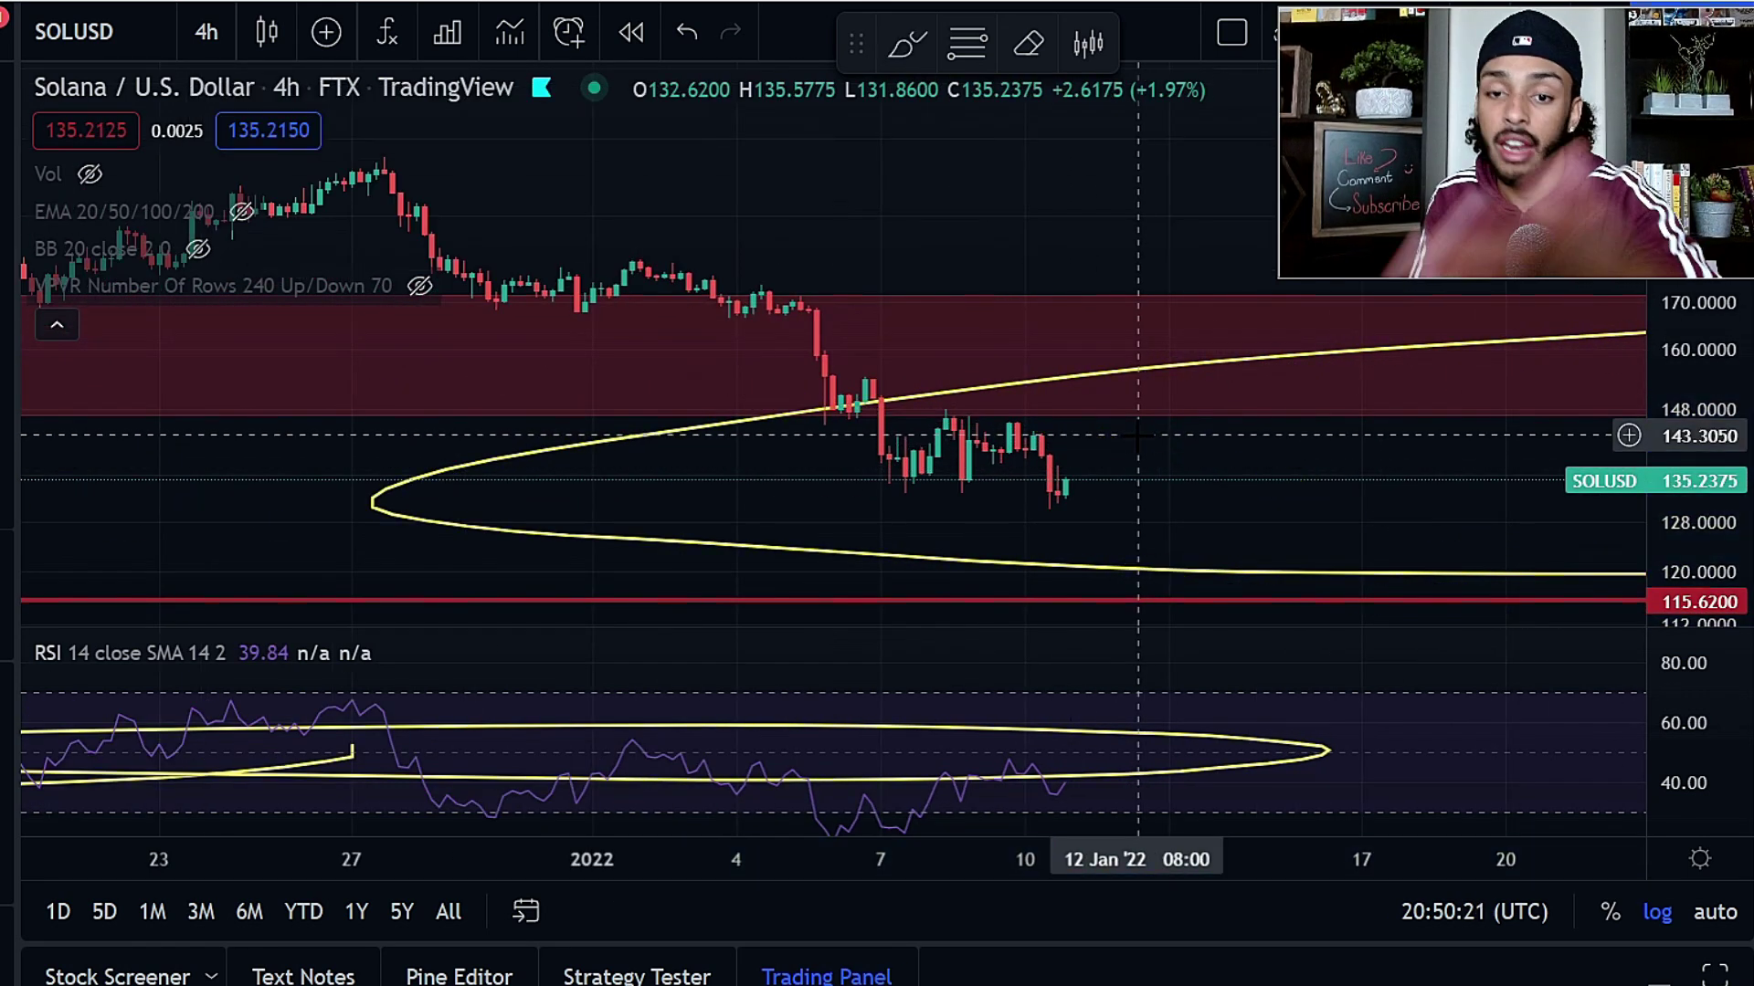
{"action": "left_click", "coordinate": [1147, 364]}
{"action": "key", "text": "Delete"}
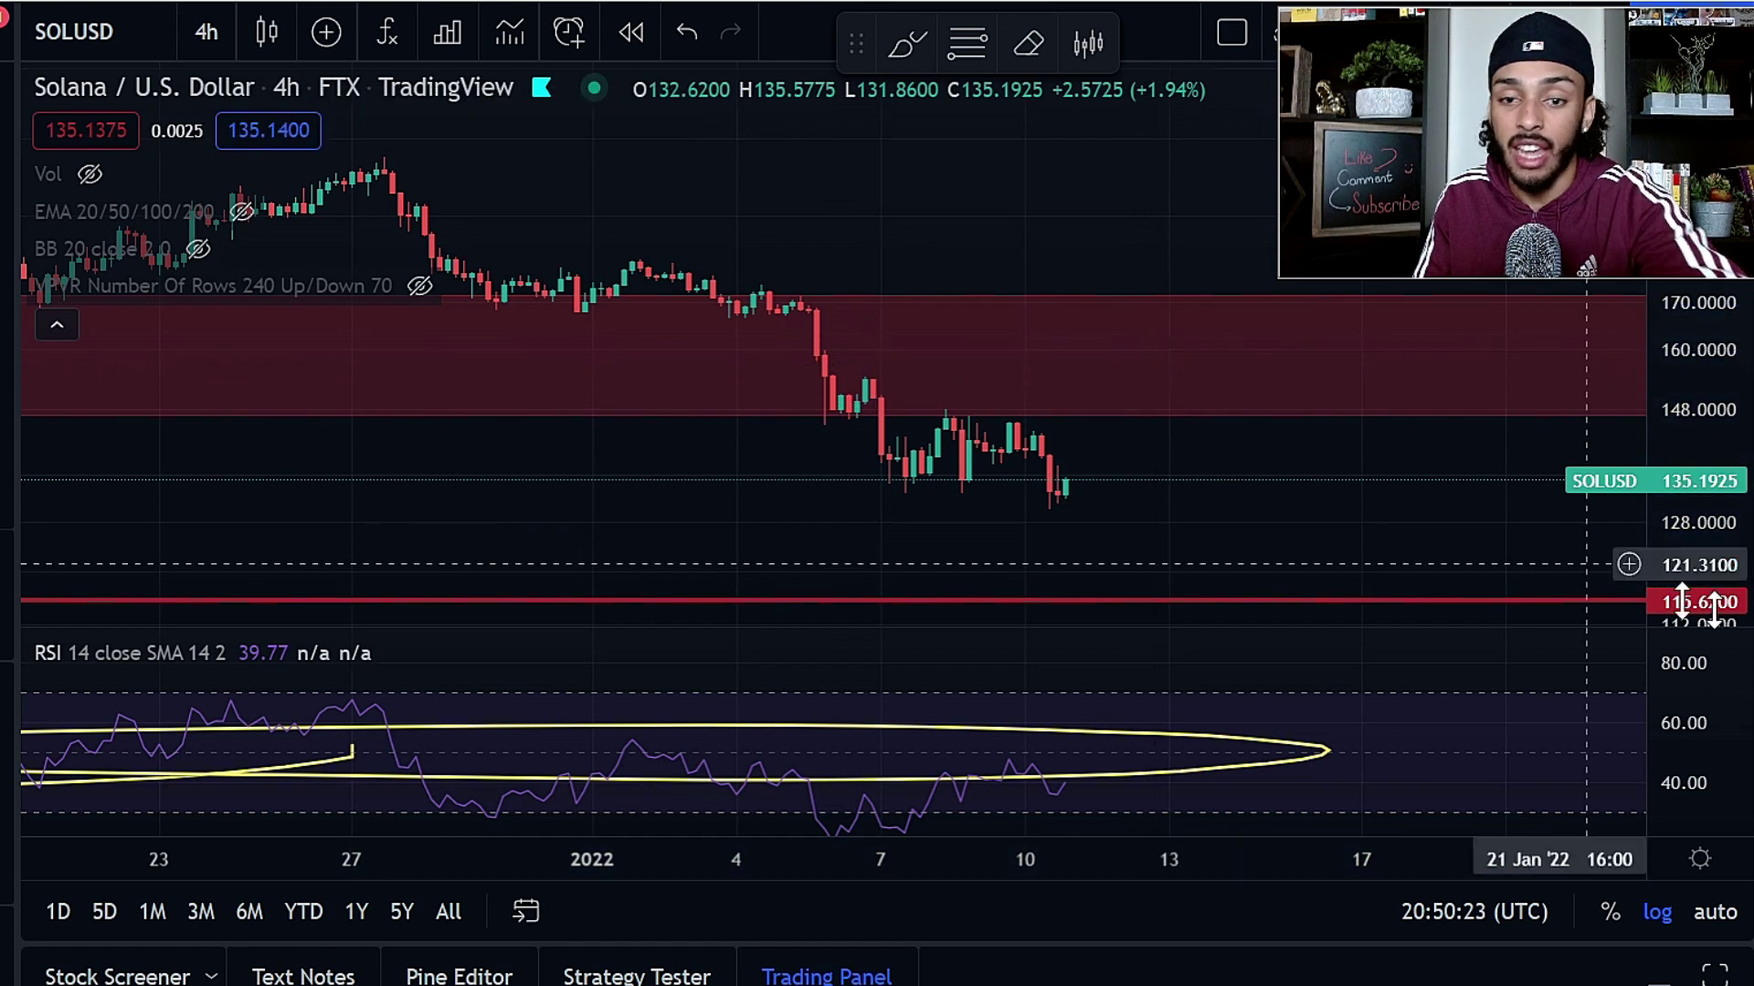
- Switch to the Bitcoin / U.S. Dollar chart, sketch brush strokes around the latest January candles, and undo each one
{"action": "key", "text": "Up"}
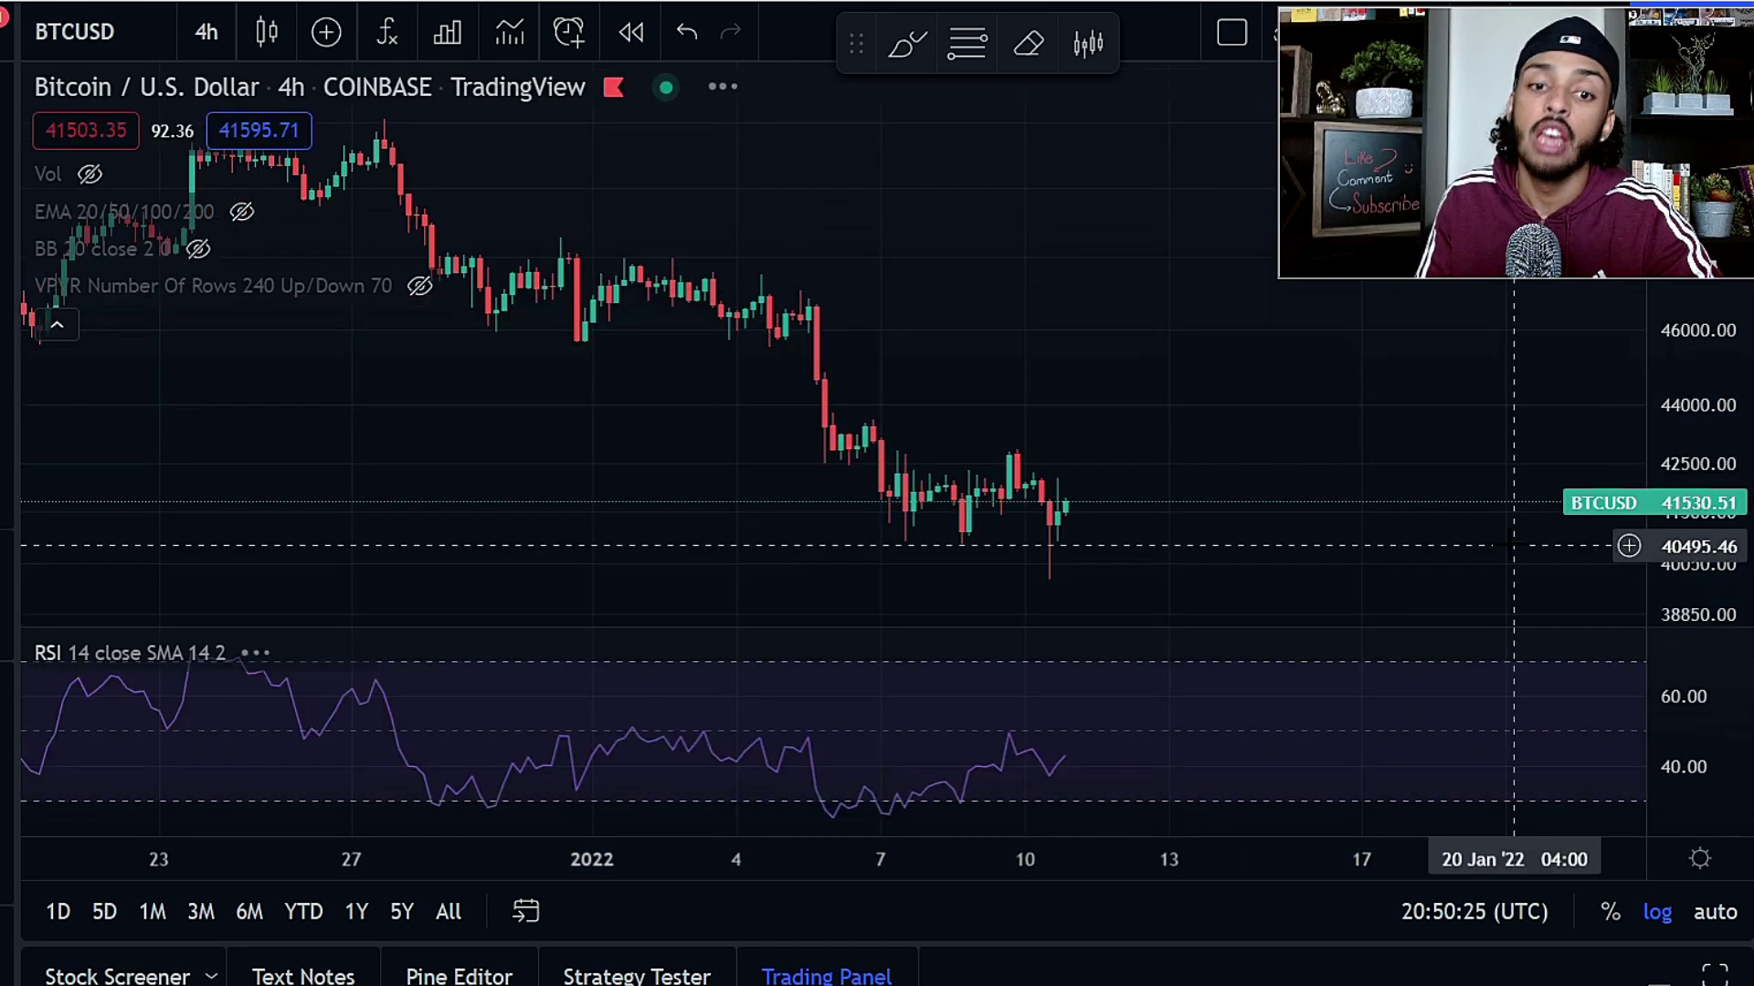
{"action": "left_click", "coordinate": [907, 43]}
{"action": "mouse_move", "coordinate": [1210, 435]}
{"action": "left_mouse_down"}
{"action": "mouse_move", "coordinate": [985, 581]}
{"action": "mouse_move", "coordinate": [1041, 411]}
{"action": "left_mouse_up"}
{"action": "key", "text": "ctrl+z"}
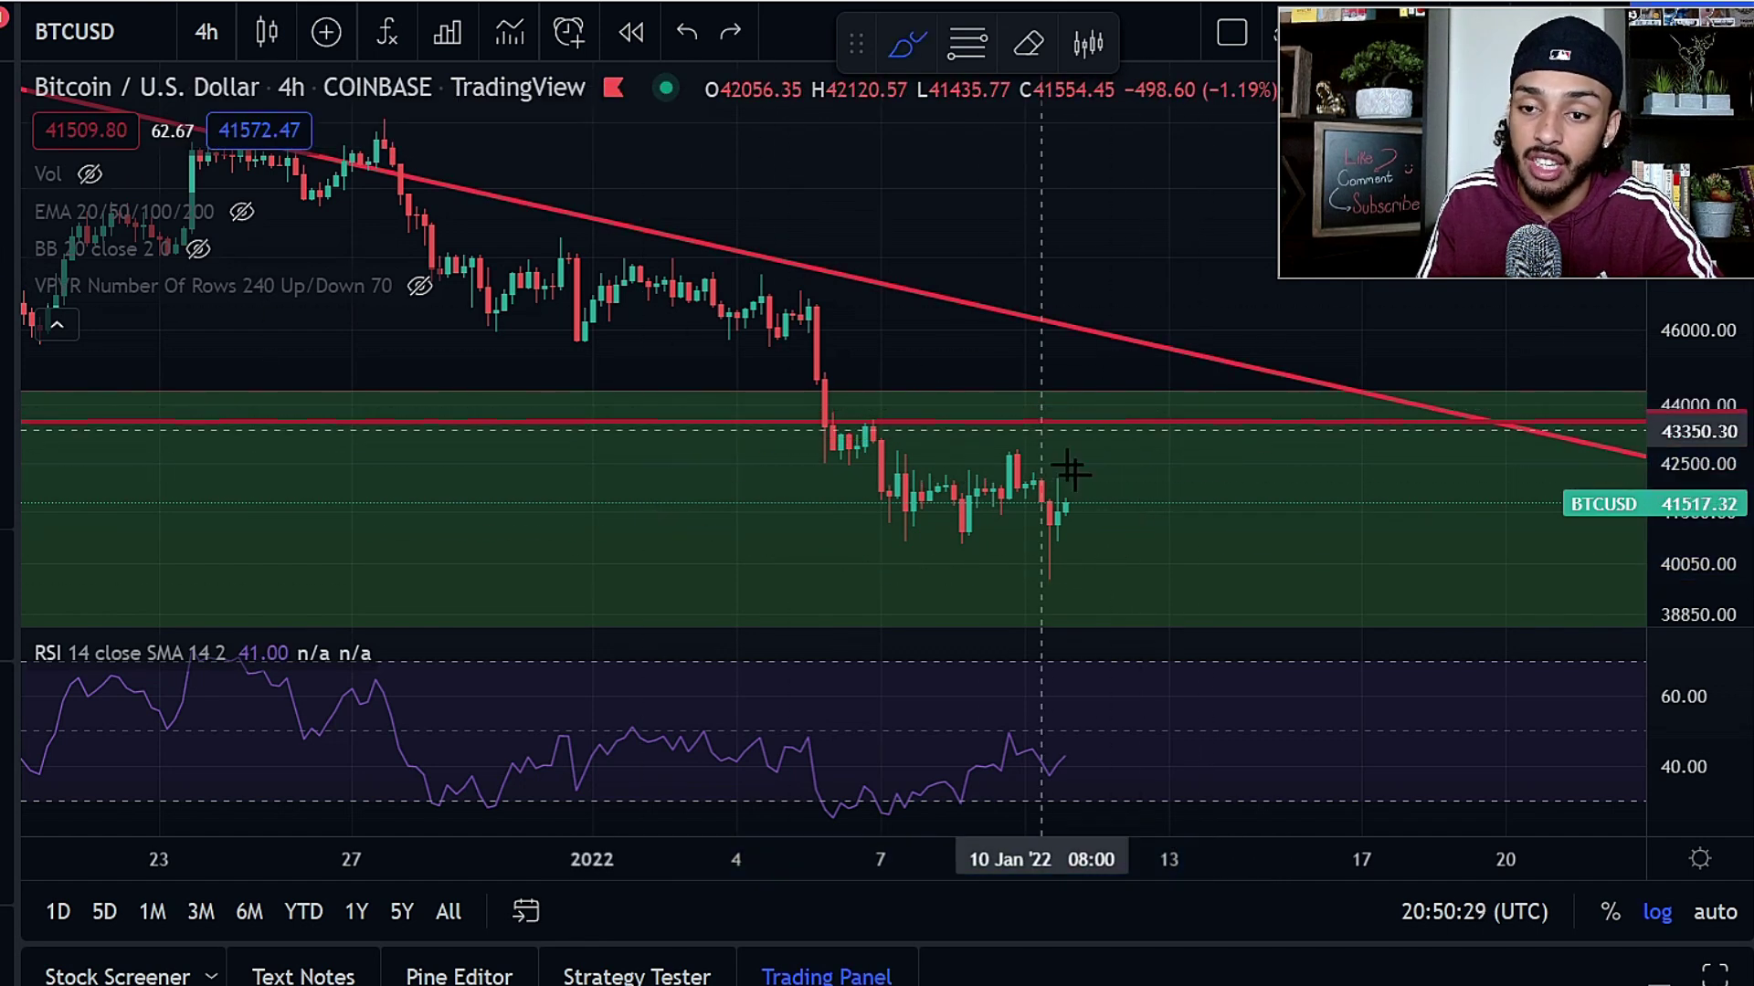
{"action": "left_click_drag", "start_coordinate": [1000, 470], "coordinate": [1117, 452]}
{"action": "key", "text": "ctrl+z"}
{"action": "left_click_drag", "start_coordinate": [912, 440], "coordinate": [1130, 444]}
{"action": "key", "text": "ctrl+z"}
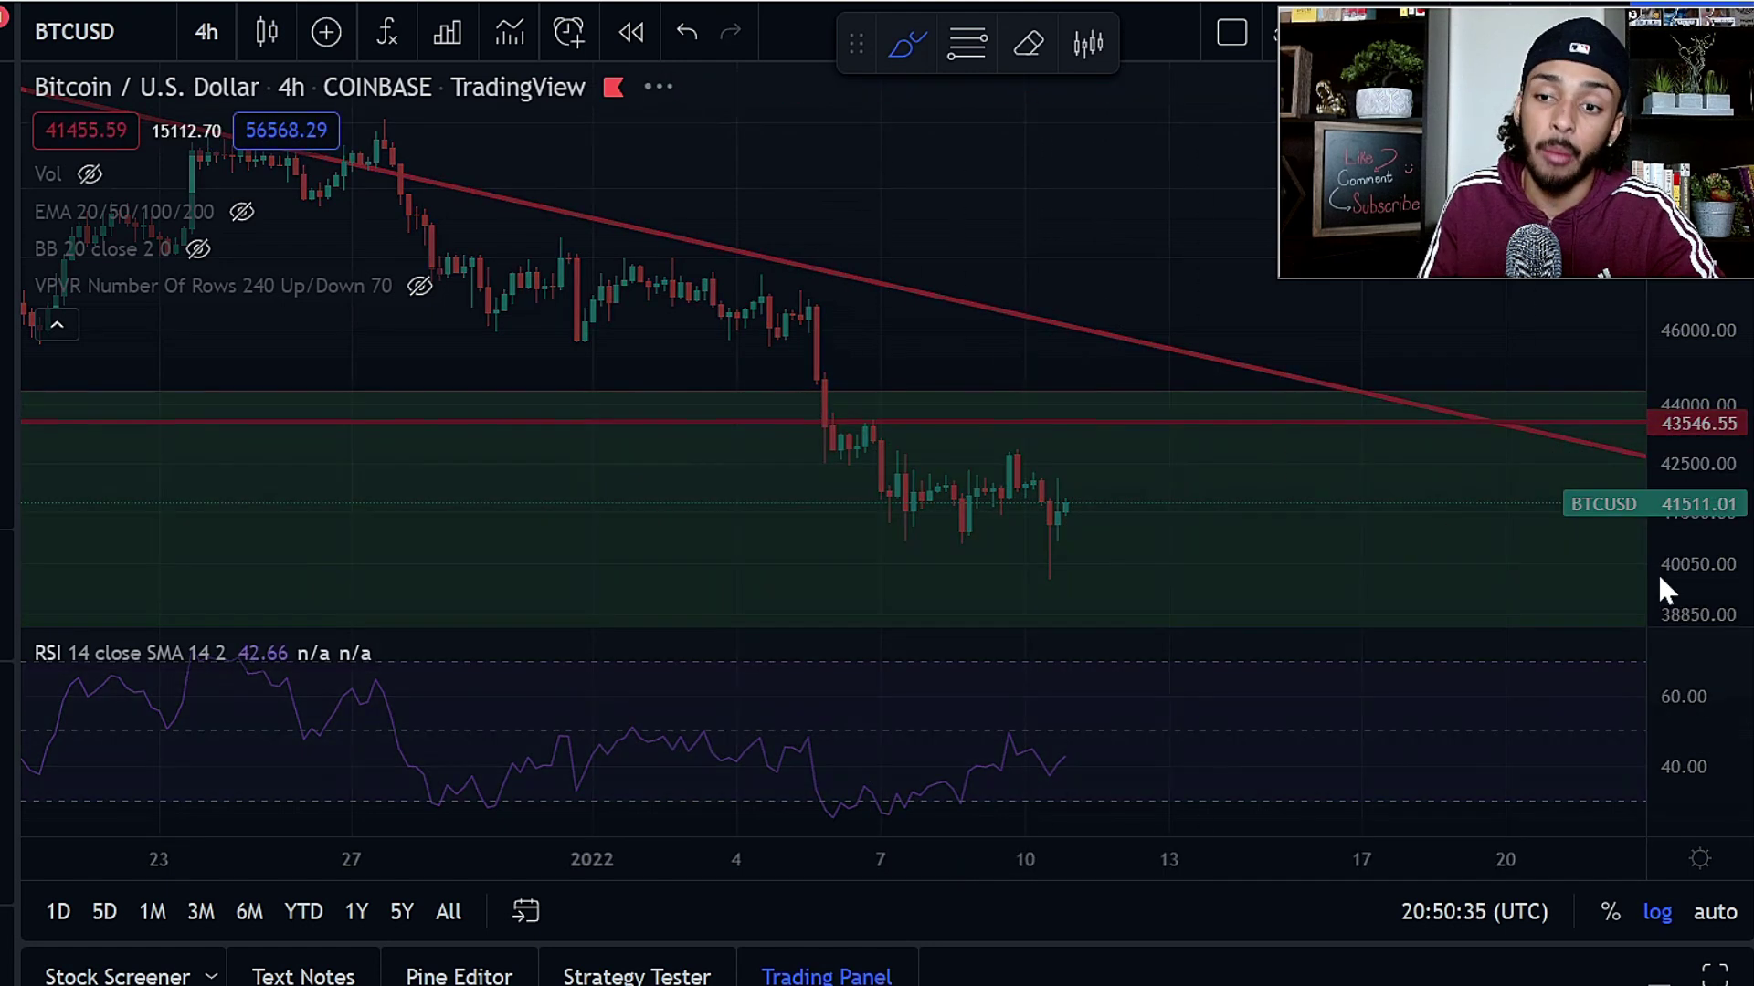
- Return to the Solana / U.S. Dollar chart and delete the yellow brush drawing across the RSI
{"action": "key", "text": "Down"}
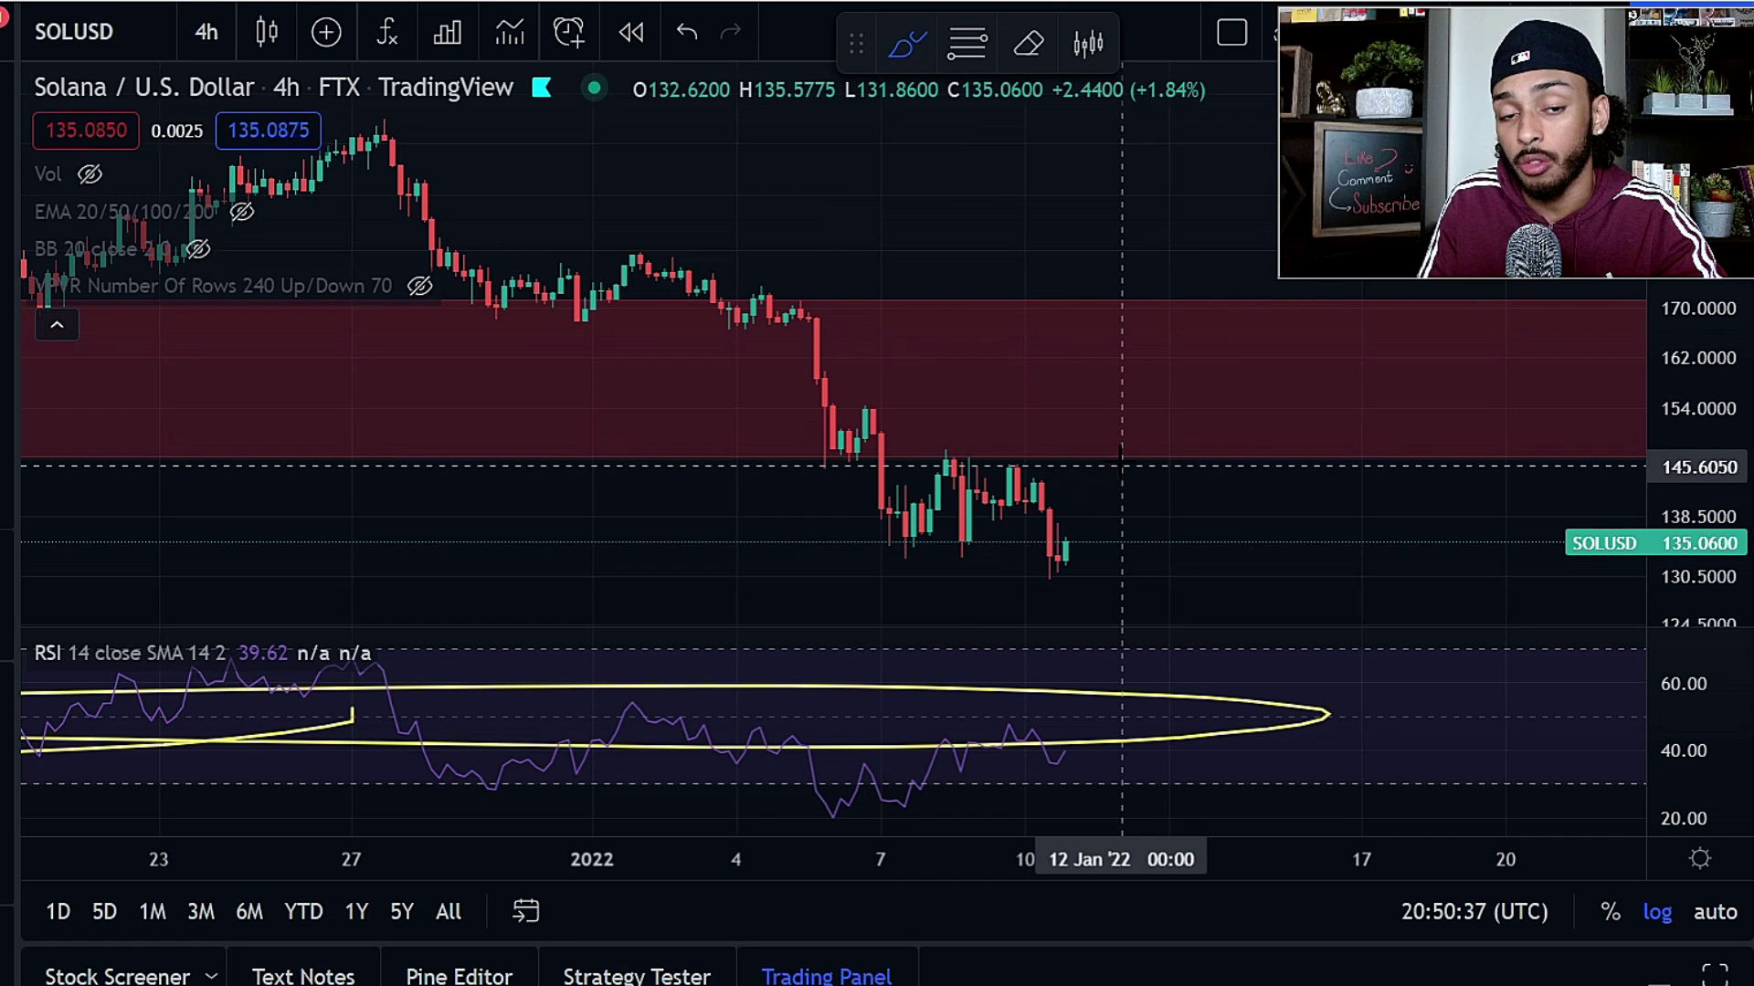
{"action": "scroll", "coordinate": [1487, 415], "scroll_direction": "down", "scroll_amount": 3}
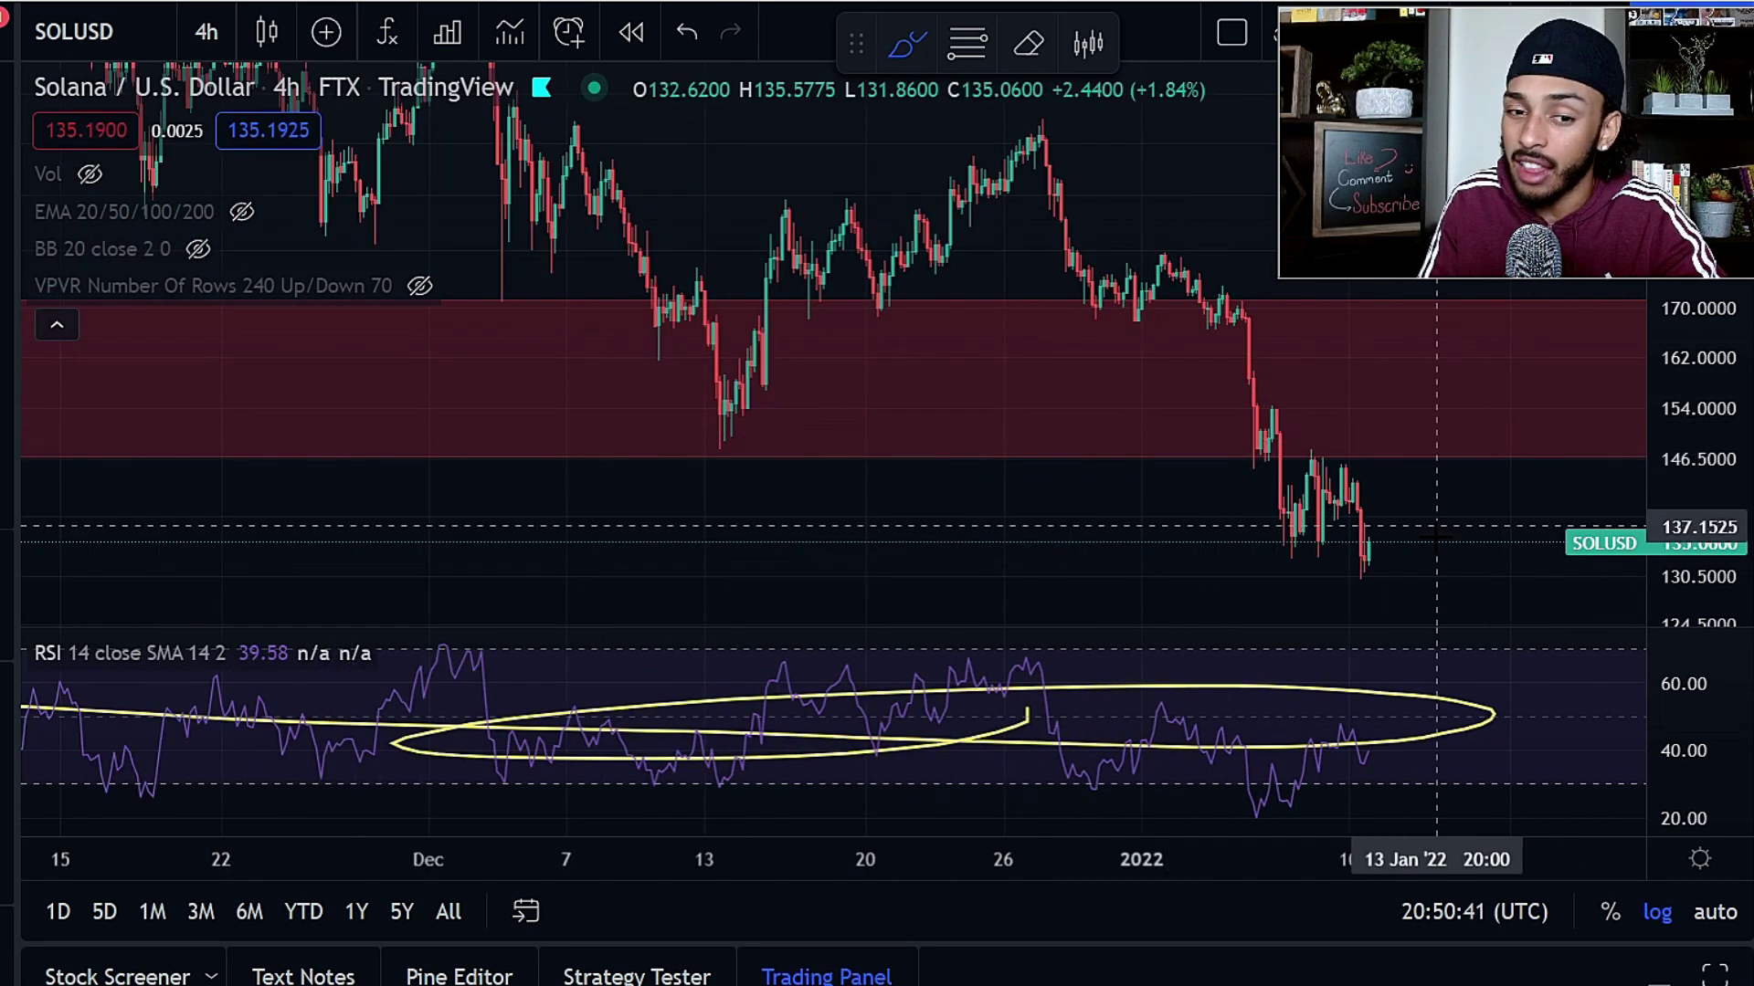
{"action": "left_click", "coordinate": [966, 751]}
{"action": "key", "text": "Delete"}
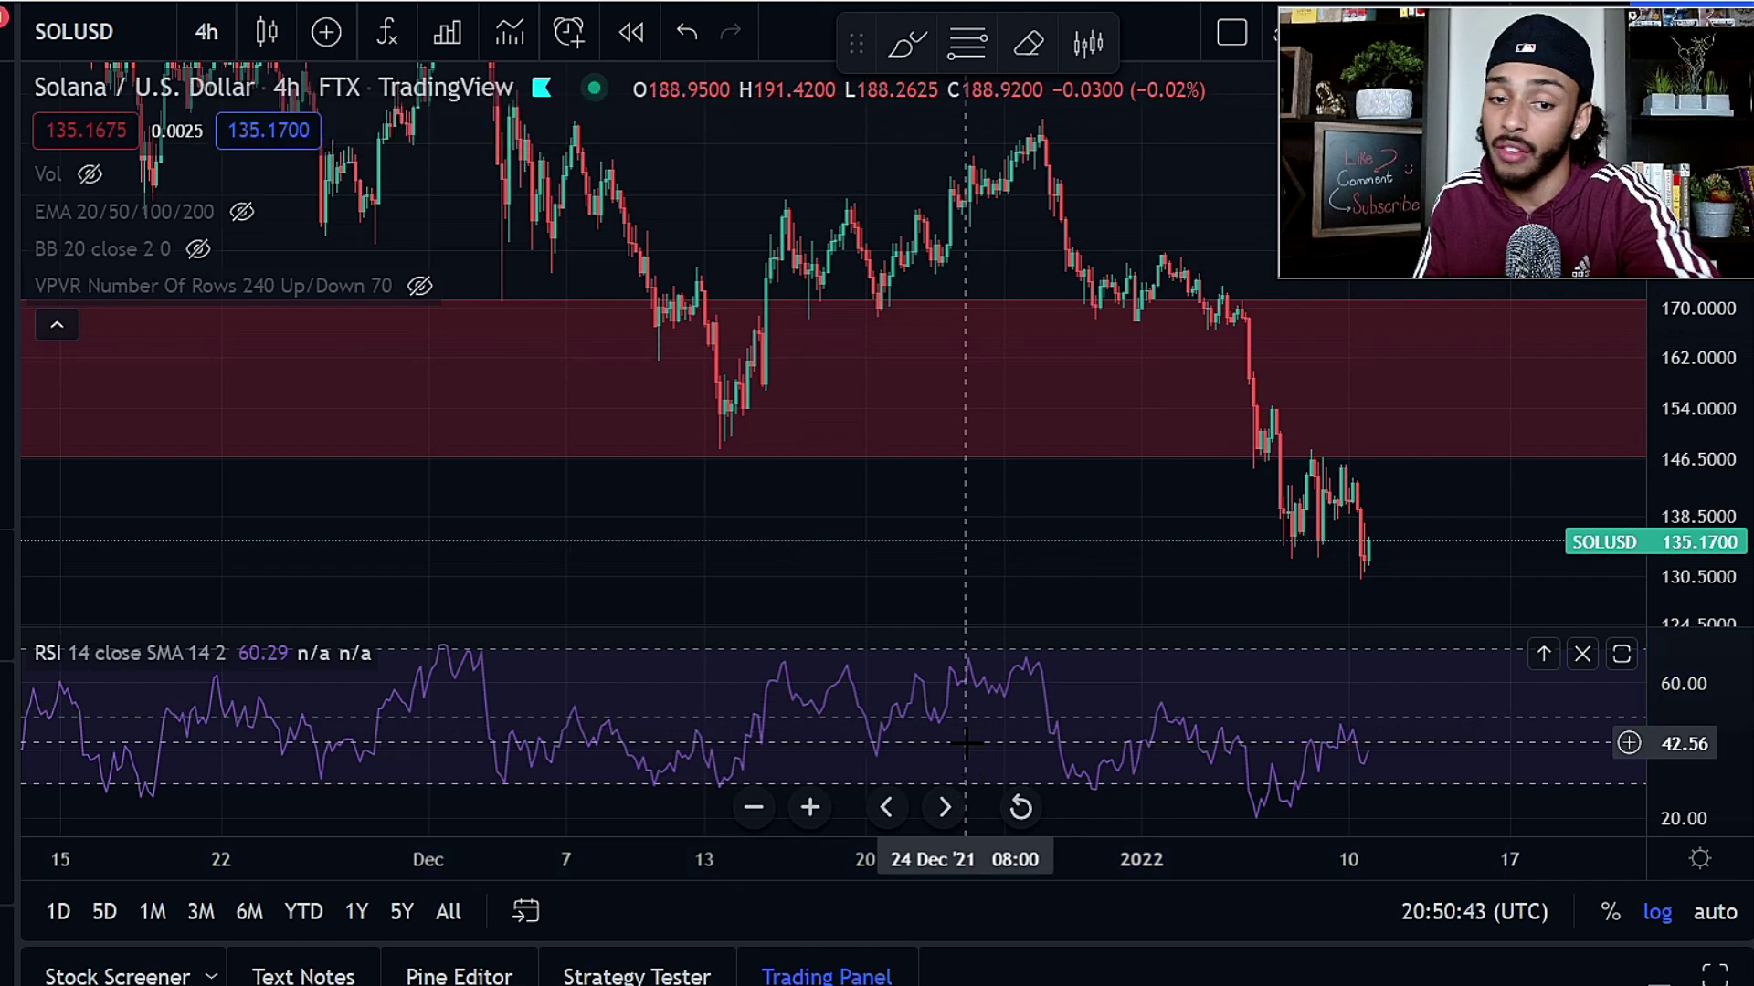
- Sketch a rebound from the January low into the red zone and a stroke from the late-December peak, undoing both
{"action": "mouse_move", "coordinate": [1345, 529]}
{"action": "left_mouse_down"}
{"action": "mouse_move", "coordinate": [1361, 548]}
{"action": "mouse_move", "coordinate": [1441, 437]}
{"action": "left_mouse_up"}
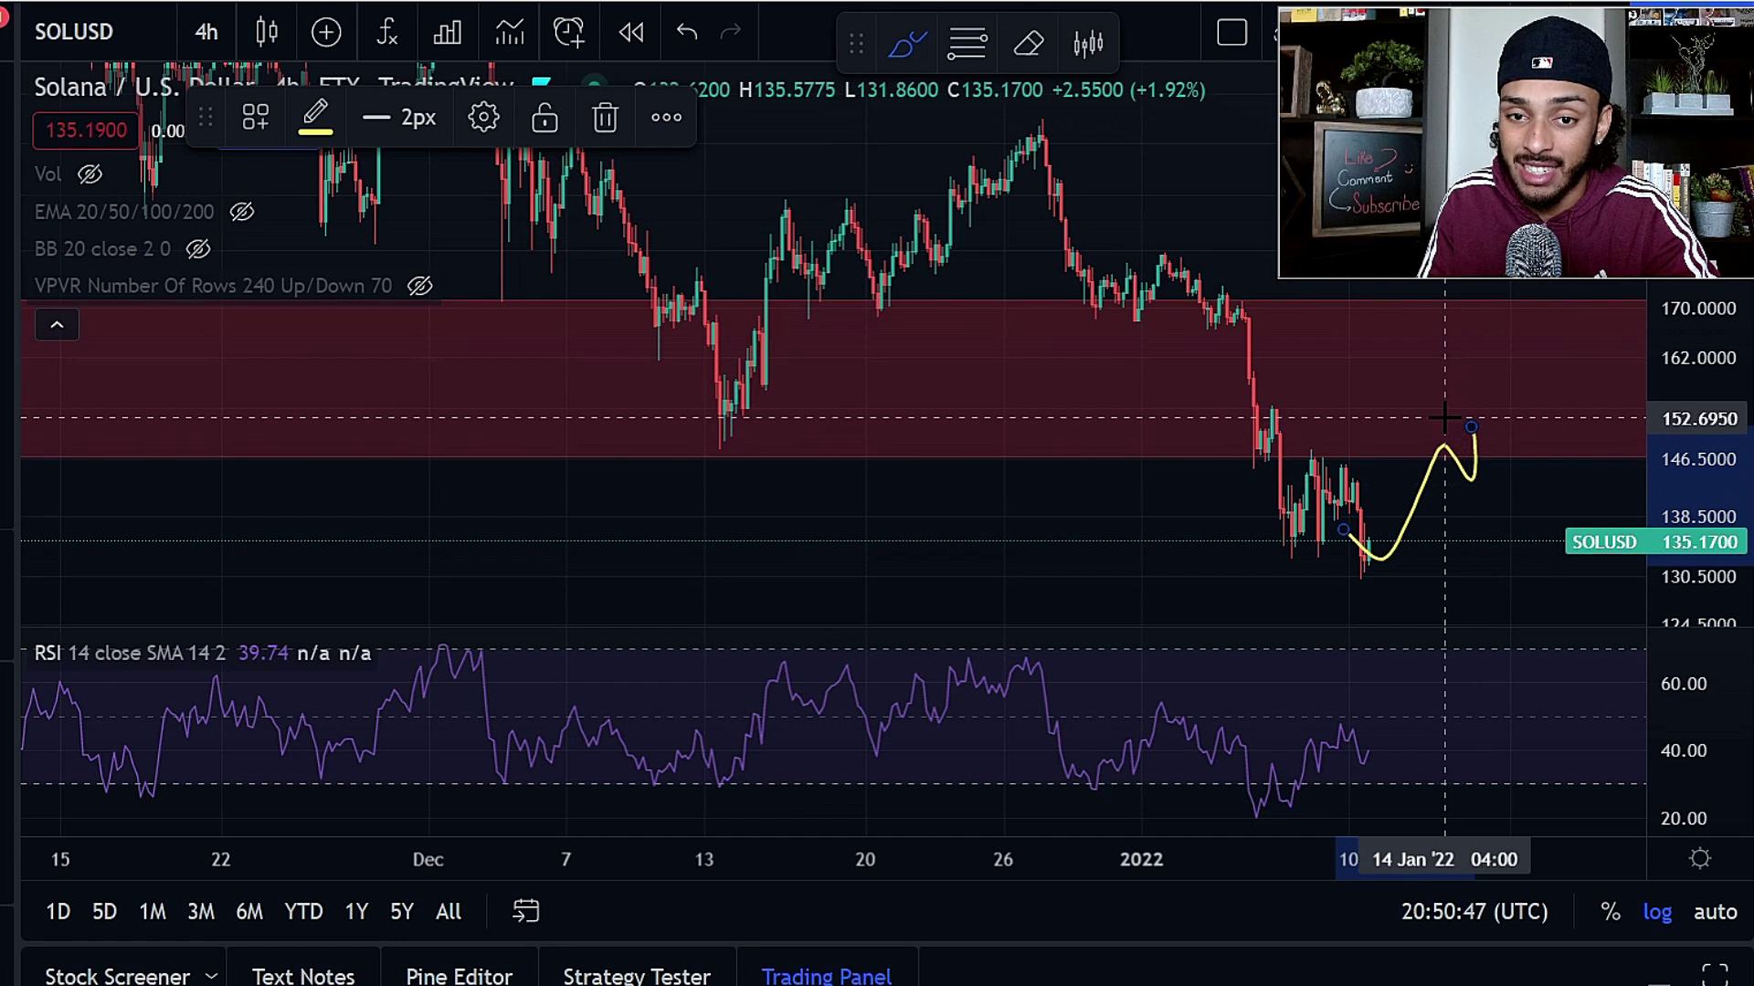
{"action": "key", "text": "ctrl+z"}
{"action": "left_click_drag", "start_coordinate": [1039, 107], "coordinate": [1491, 591]}
{"action": "key", "text": "ctrl+z"}
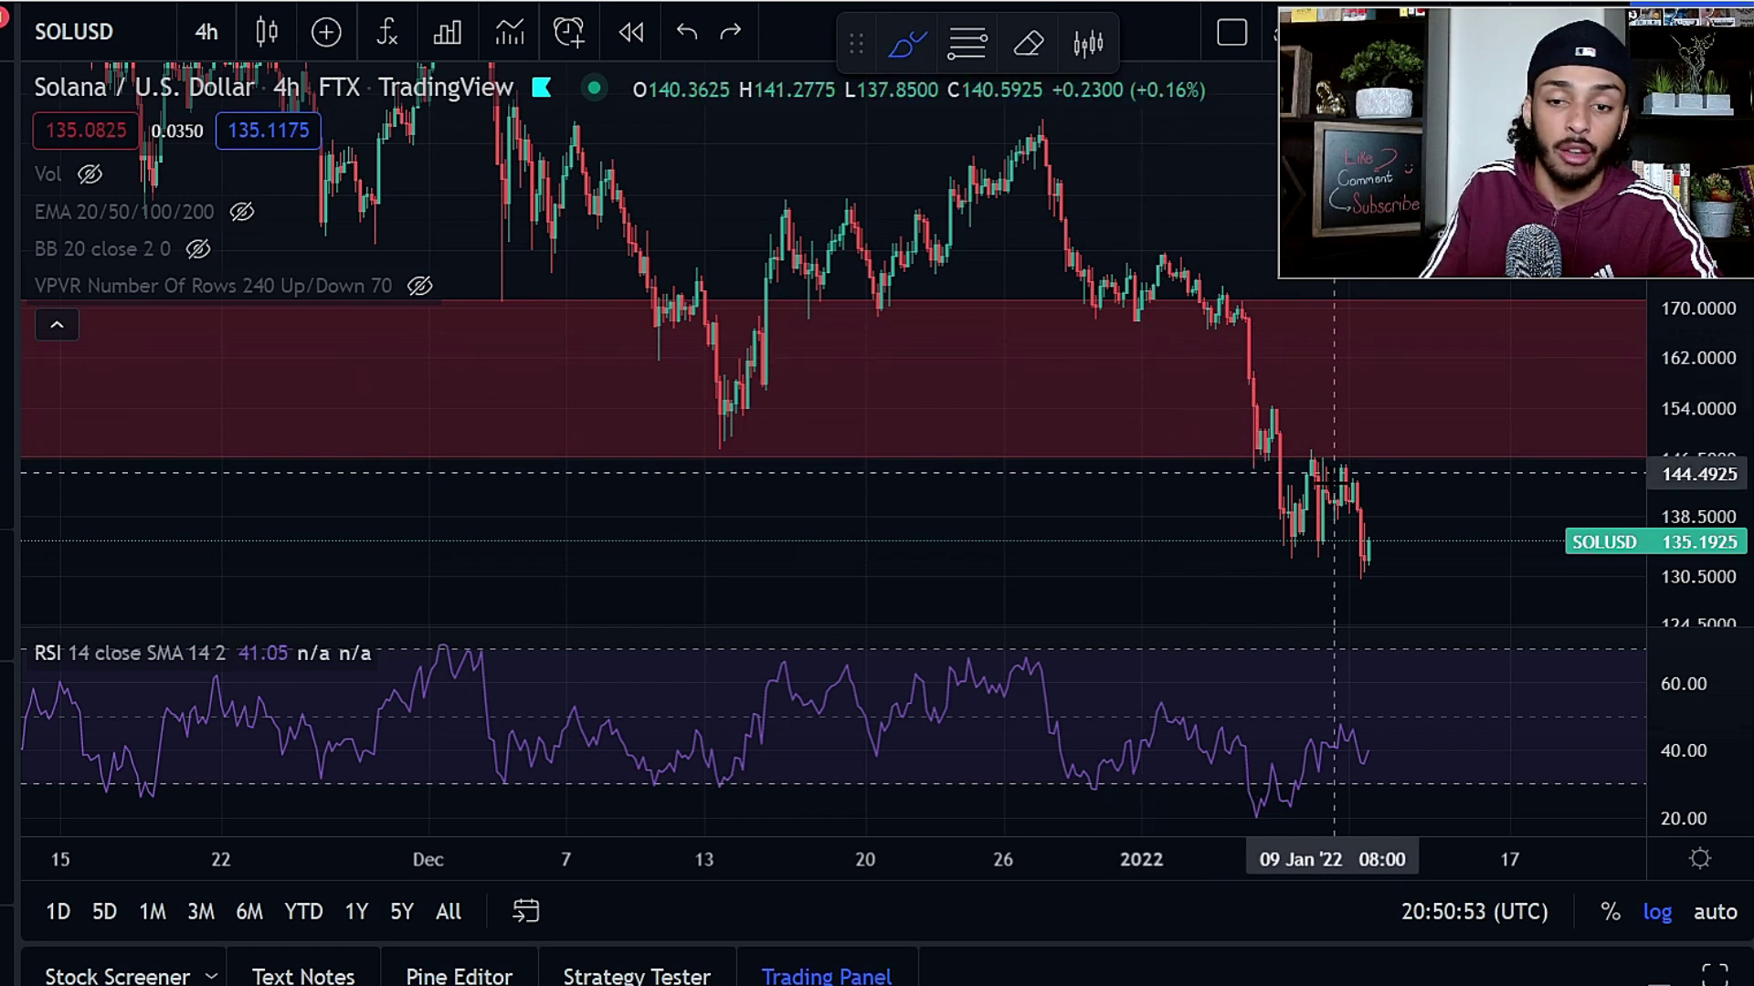
- Bring the 115.62 support into view, sketch strokes beside the January low and down towards the support, and undo them
{"action": "left_click_drag", "start_coordinate": [1729, 409], "coordinate": [1675, 520]}
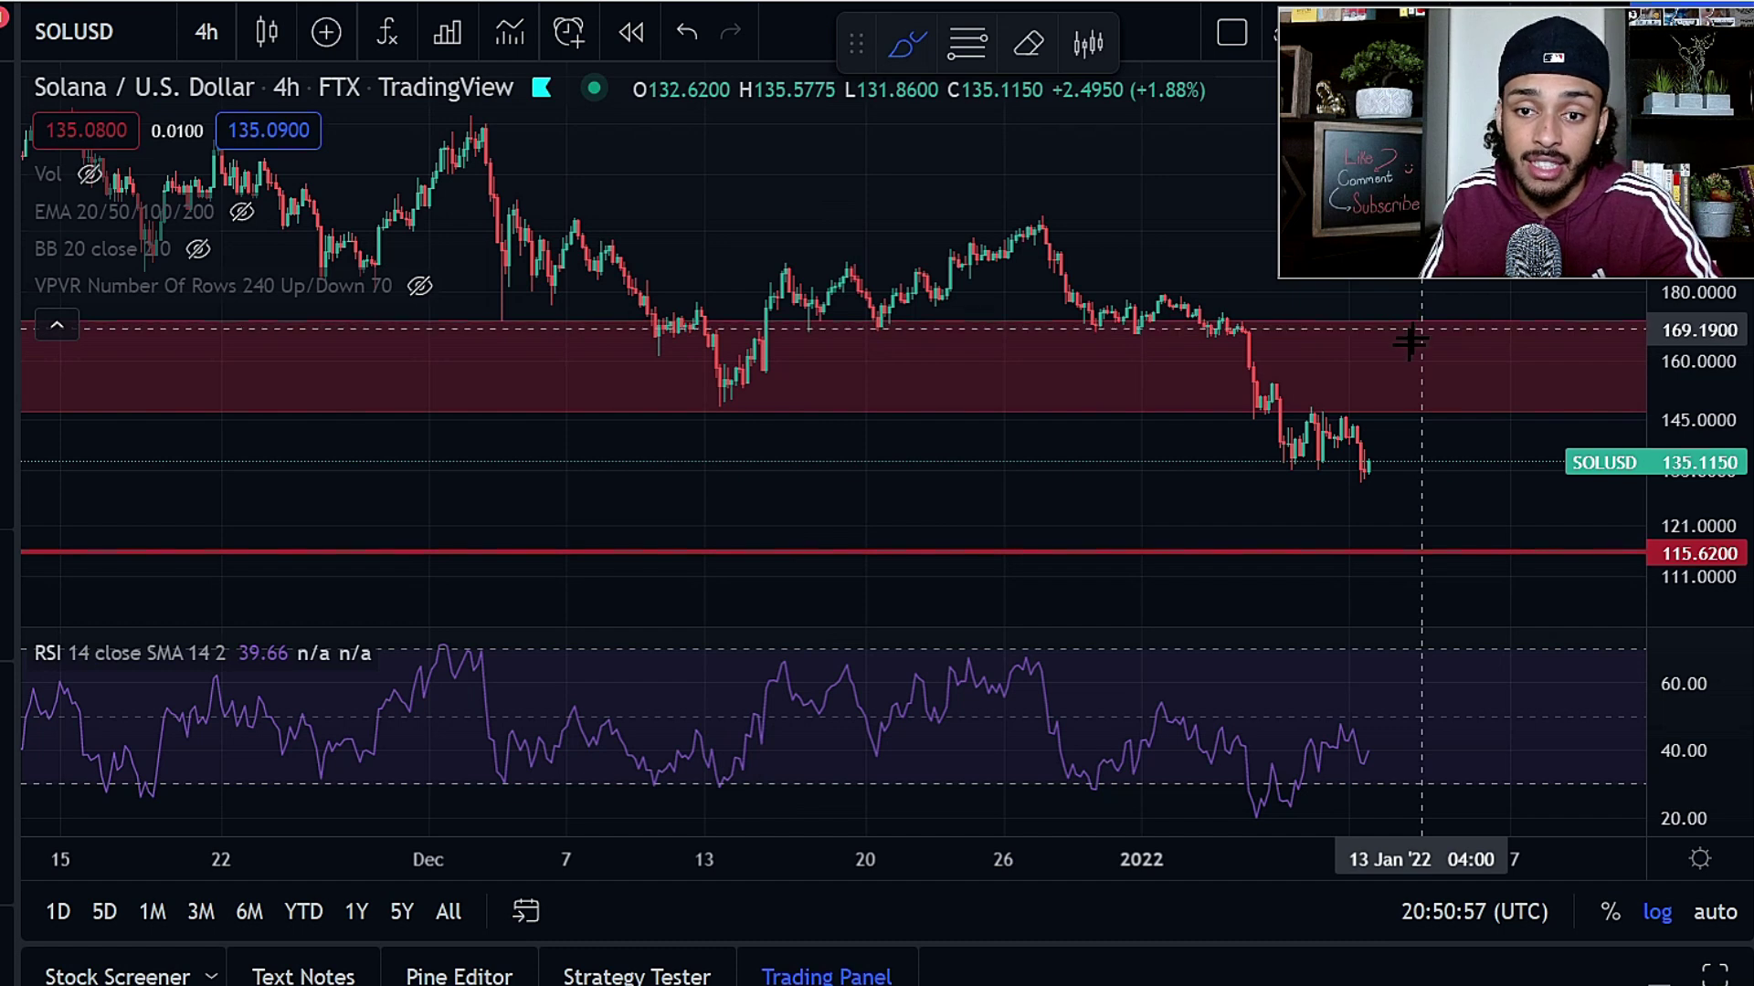
{"action": "scroll", "coordinate": [1390, 387], "scroll_direction": "down", "scroll_amount": 1}
{"action": "mouse_move", "coordinate": [1466, 403]}
{"action": "left_mouse_down"}
{"action": "mouse_move", "coordinate": [1324, 407]}
{"action": "mouse_move", "coordinate": [1589, 395]}
{"action": "mouse_move", "coordinate": [1498, 390]}
{"action": "left_mouse_up"}
{"action": "key", "text": "ctrl+z"}
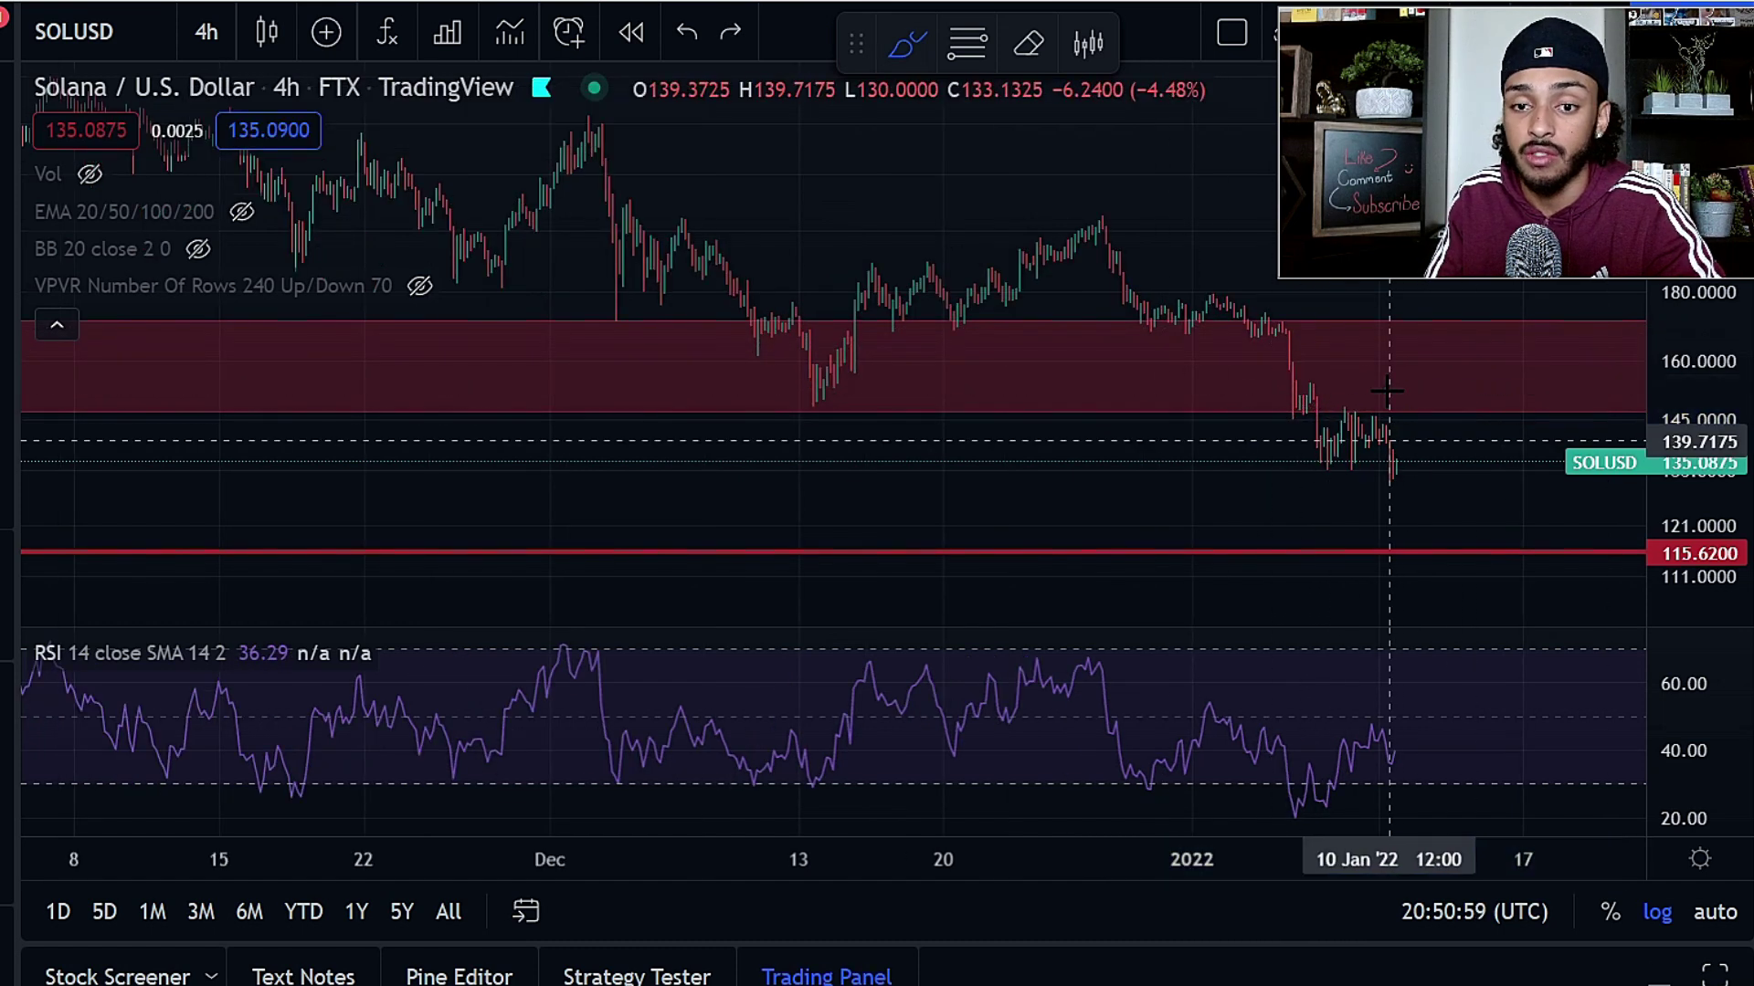
{"action": "left_click_drag", "start_coordinate": [1382, 430], "coordinate": [1441, 566]}
{"action": "key", "text": "ctrl+z"}
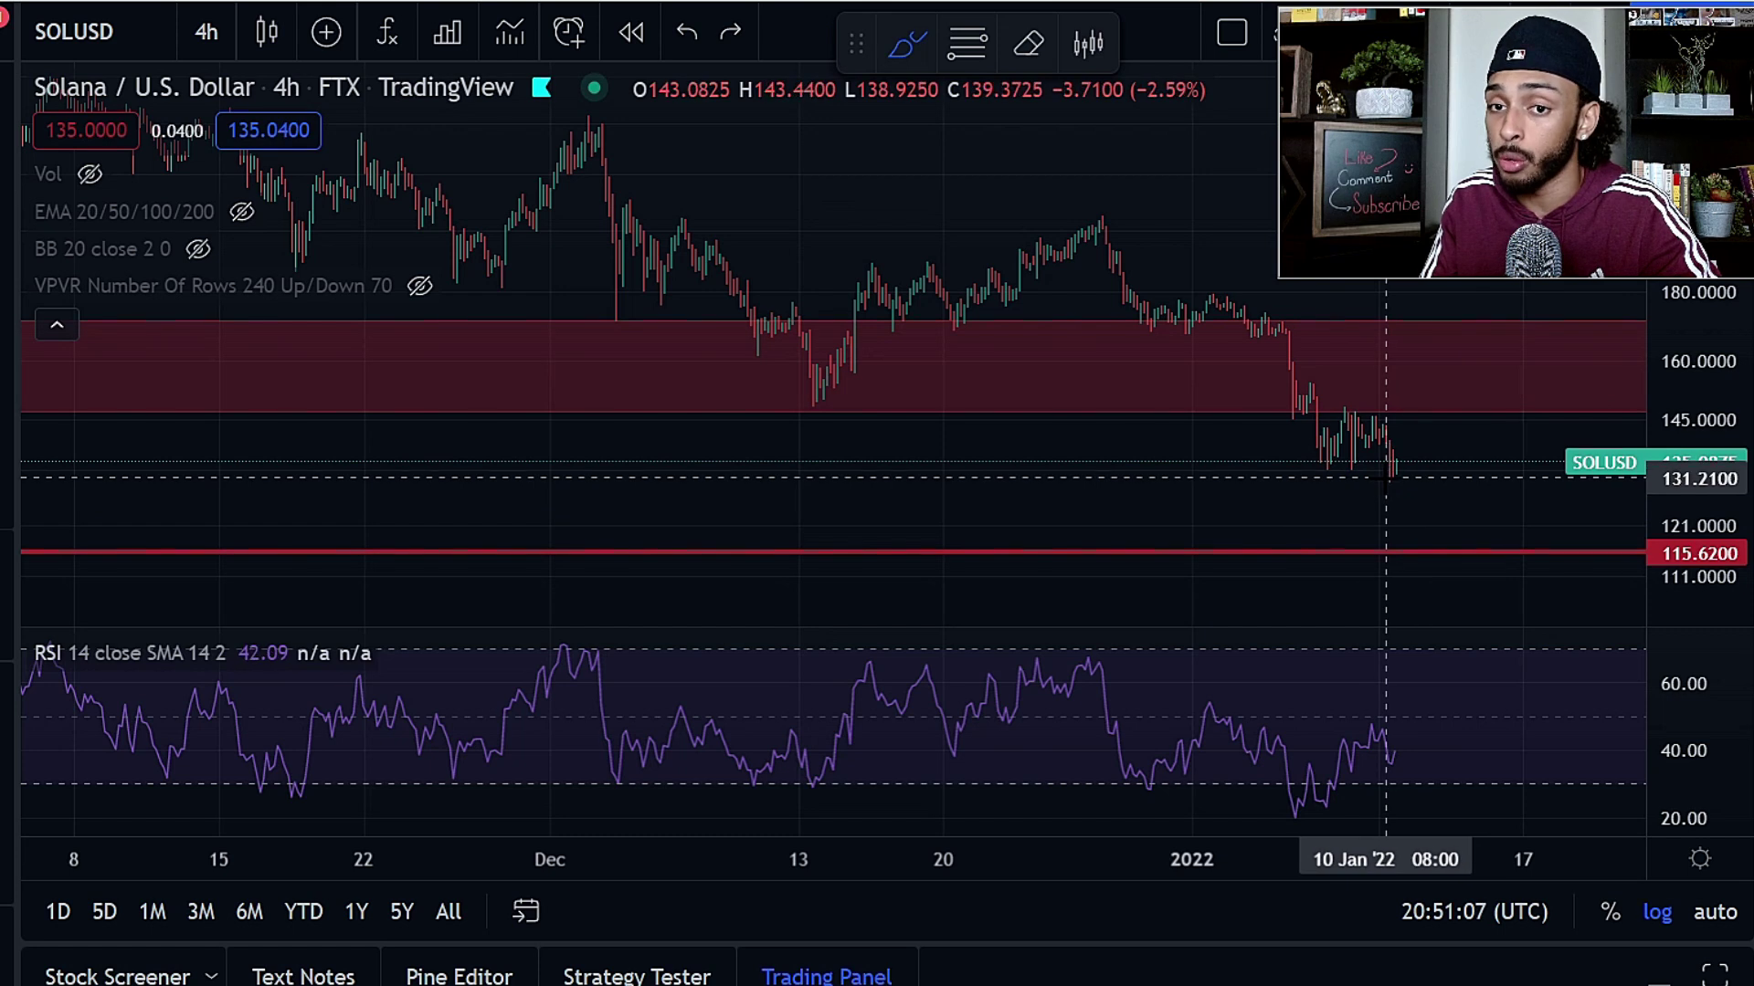
- Switch the Solana chart to the weekly timeframe and sketch a rounded dip and rebound from the January candle
{"action": "scroll", "coordinate": [1433, 456], "scroll_direction": "down", "scroll_amount": 3}
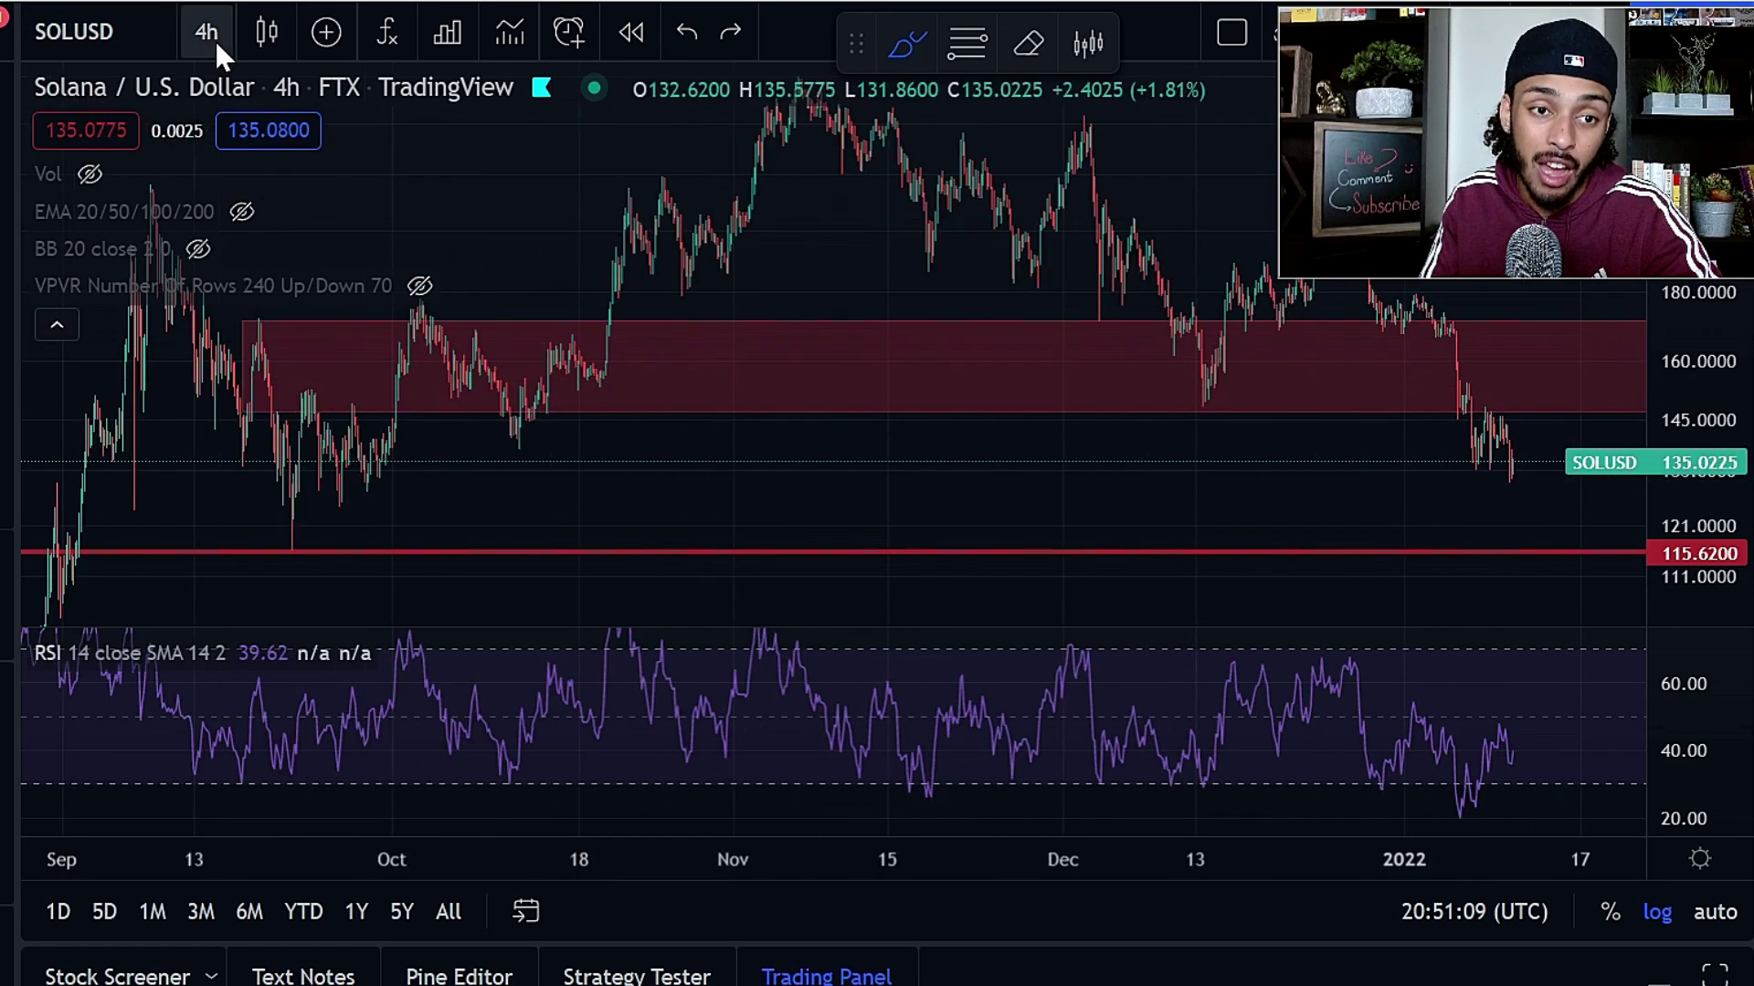
{"action": "left_click", "coordinate": [207, 33]}
{"action": "left_click", "coordinate": [338, 982]}
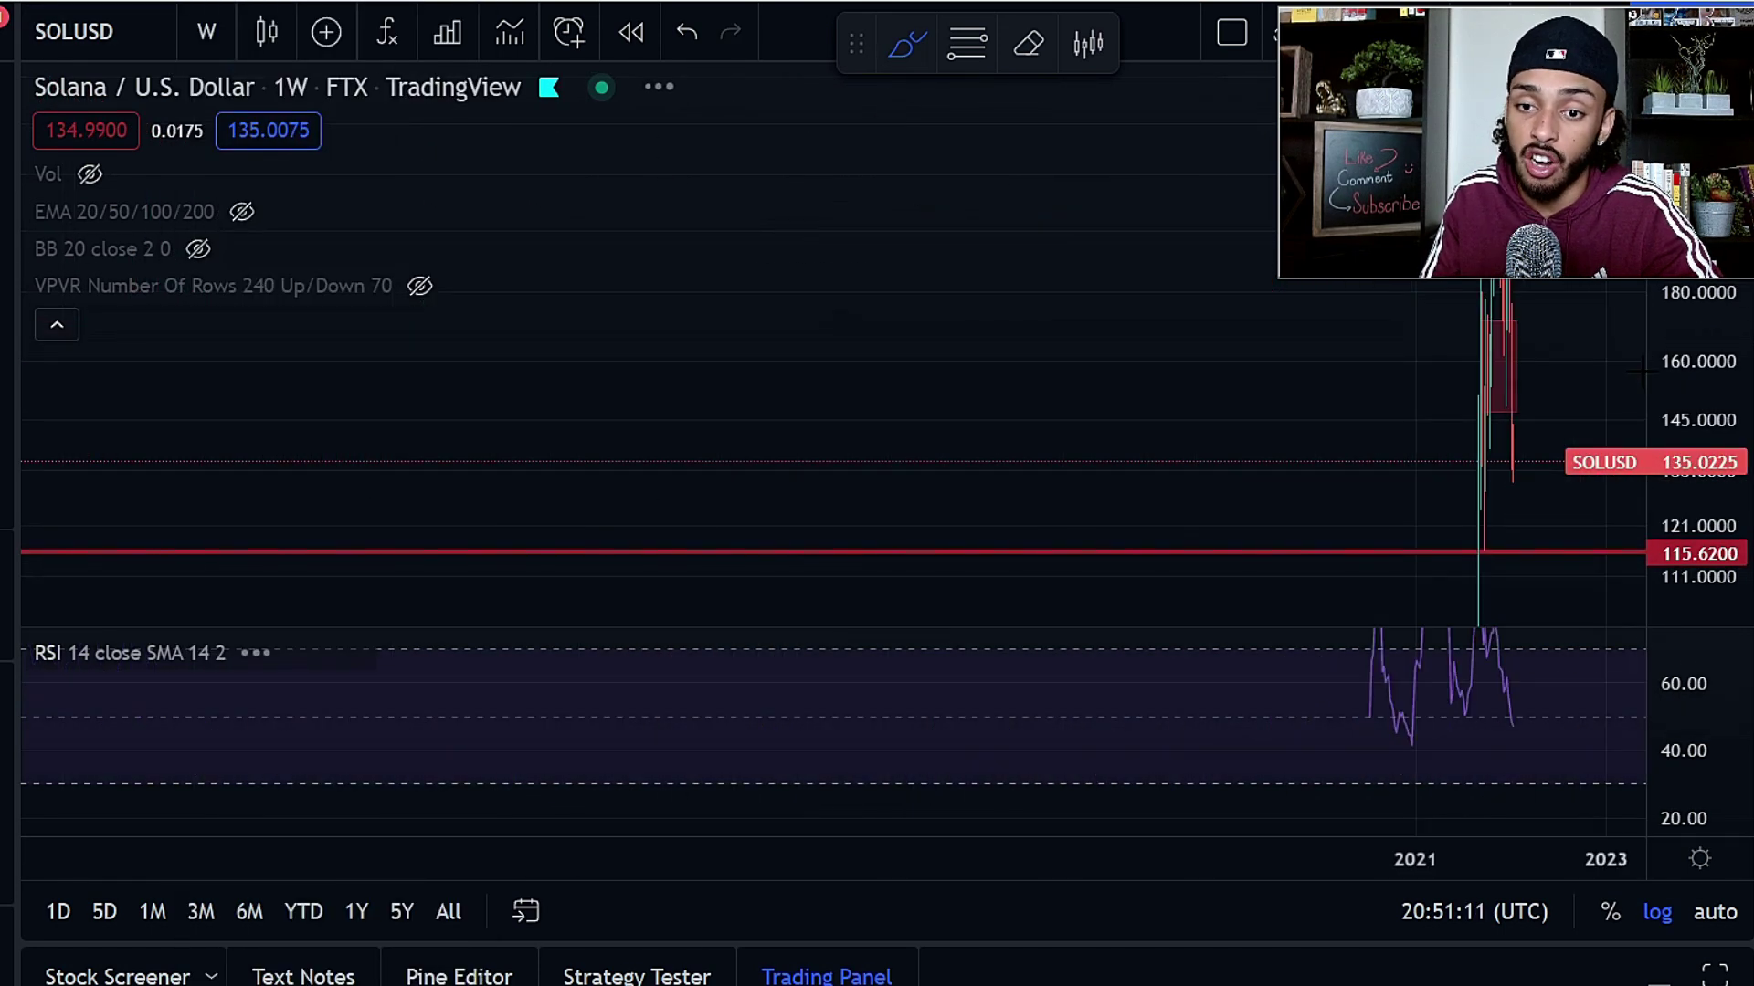
{"action": "left_click_drag", "start_coordinate": [1641, 372], "coordinate": [1645, 650]}
{"action": "left_click_drag", "start_coordinate": [1696, 439], "coordinate": [1697, 548]}
{"action": "scroll", "coordinate": [1544, 545], "scroll_direction": "up", "scroll_amount": 12}
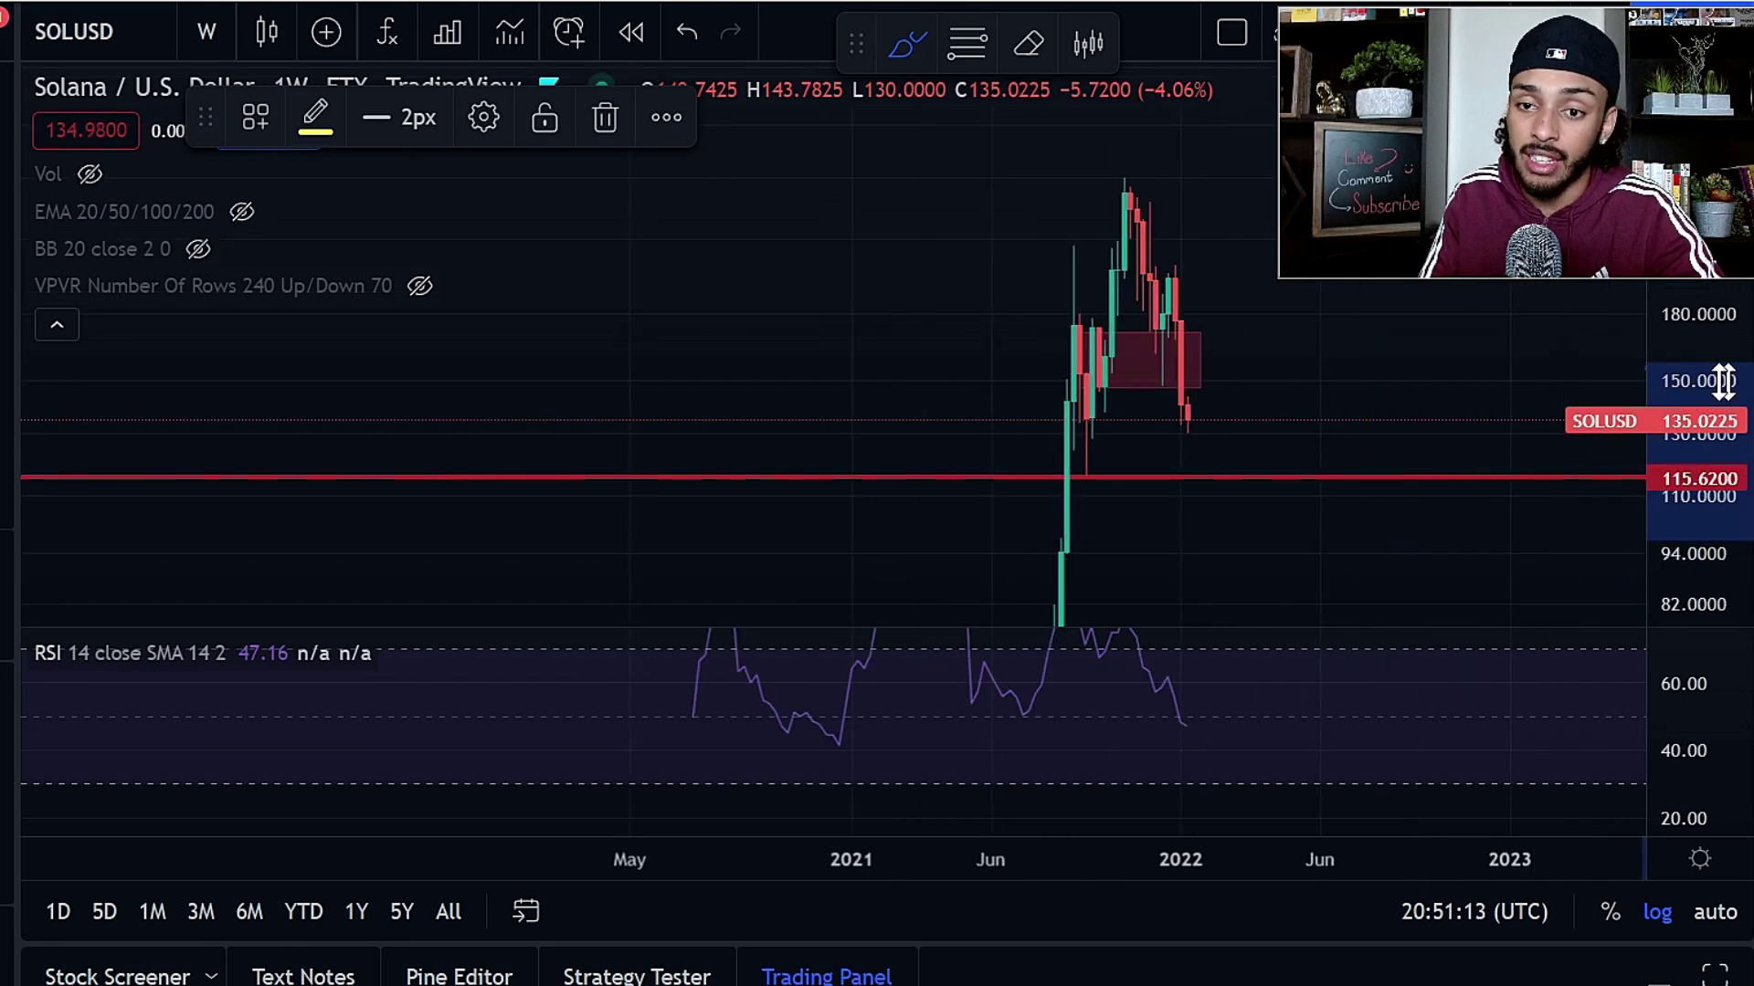
{"action": "scroll", "coordinate": [1265, 448], "scroll_direction": "up", "scroll_amount": 5}
{"action": "mouse_move", "coordinate": [898, 378]}
{"action": "left_mouse_down"}
{"action": "mouse_move", "coordinate": [946, 428]}
{"action": "mouse_move", "coordinate": [999, 353]}
{"action": "left_mouse_up"}
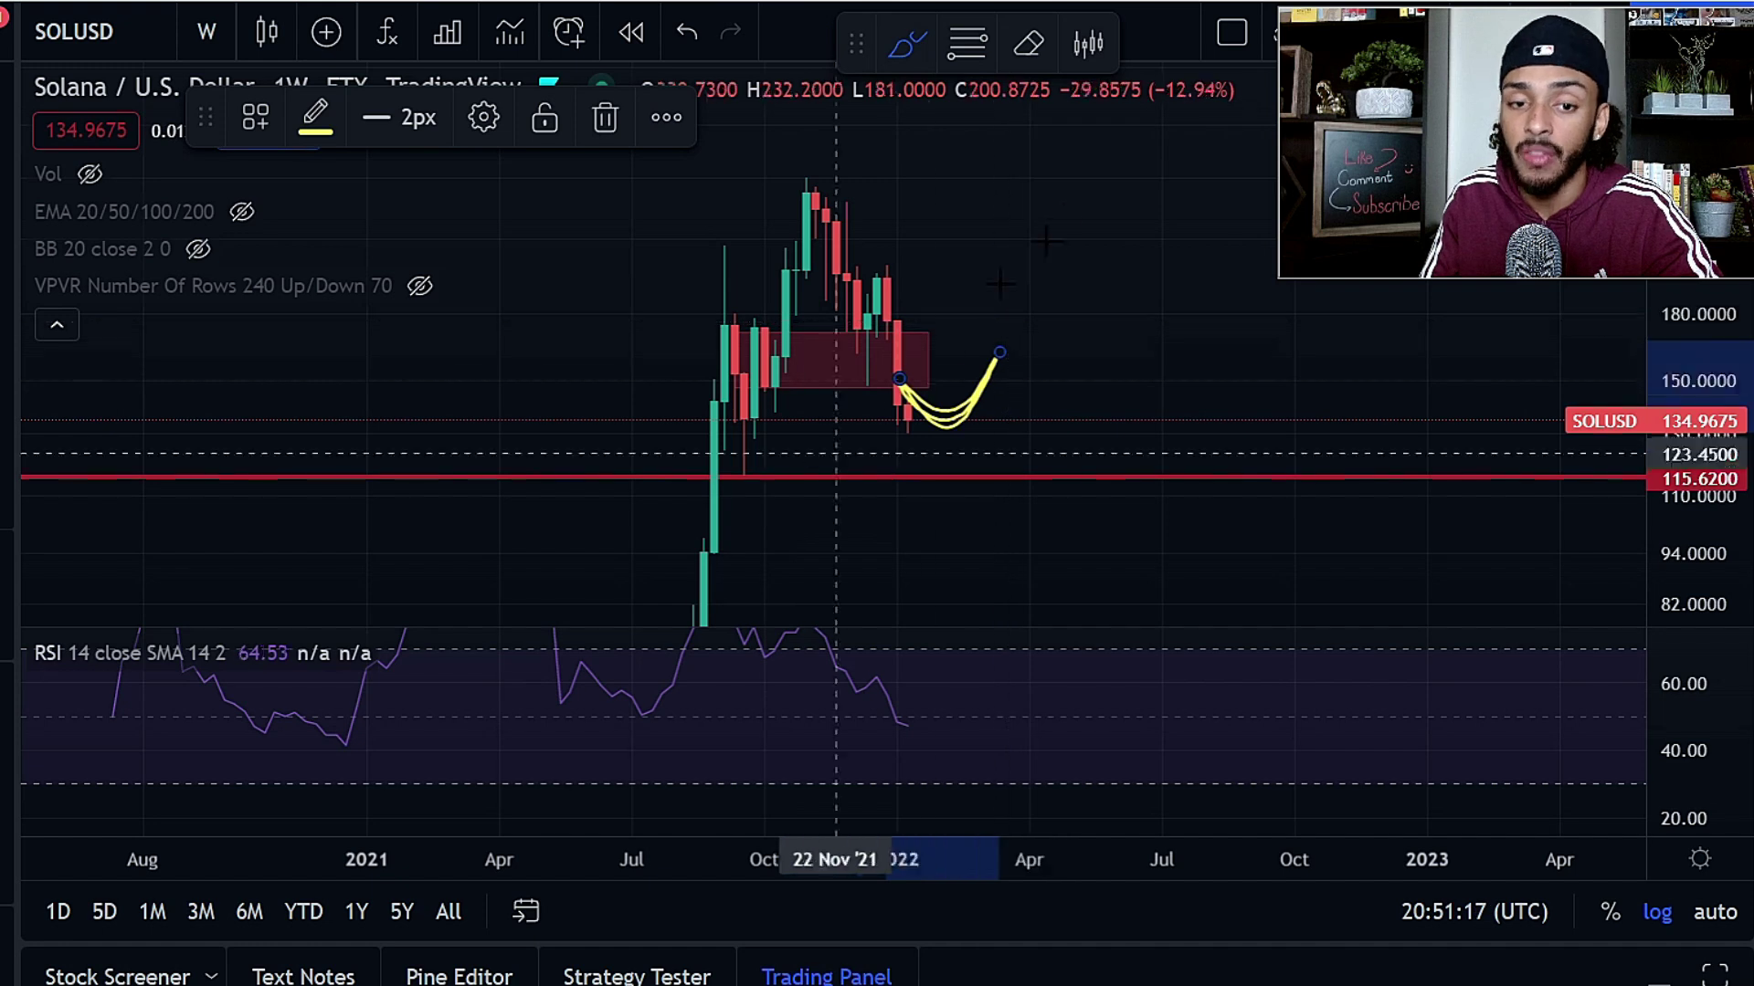
- Sketch rising lines below the price lows and above the highs plus an upward arrow from January, and undo them all
{"action": "left_click_drag", "start_coordinate": [730, 487], "coordinate": [1050, 371]}
{"action": "mouse_move", "coordinate": [648, 333]}
{"action": "left_mouse_down"}
{"action": "mouse_move", "coordinate": [963, 197]}
{"action": "mouse_move", "coordinate": [980, 161]}
{"action": "left_mouse_up"}
{"action": "mouse_move", "coordinate": [892, 390]}
{"action": "left_mouse_down"}
{"action": "mouse_move", "coordinate": [959, 415]}
{"action": "mouse_move", "coordinate": [1030, 252]}
{"action": "left_mouse_up"}
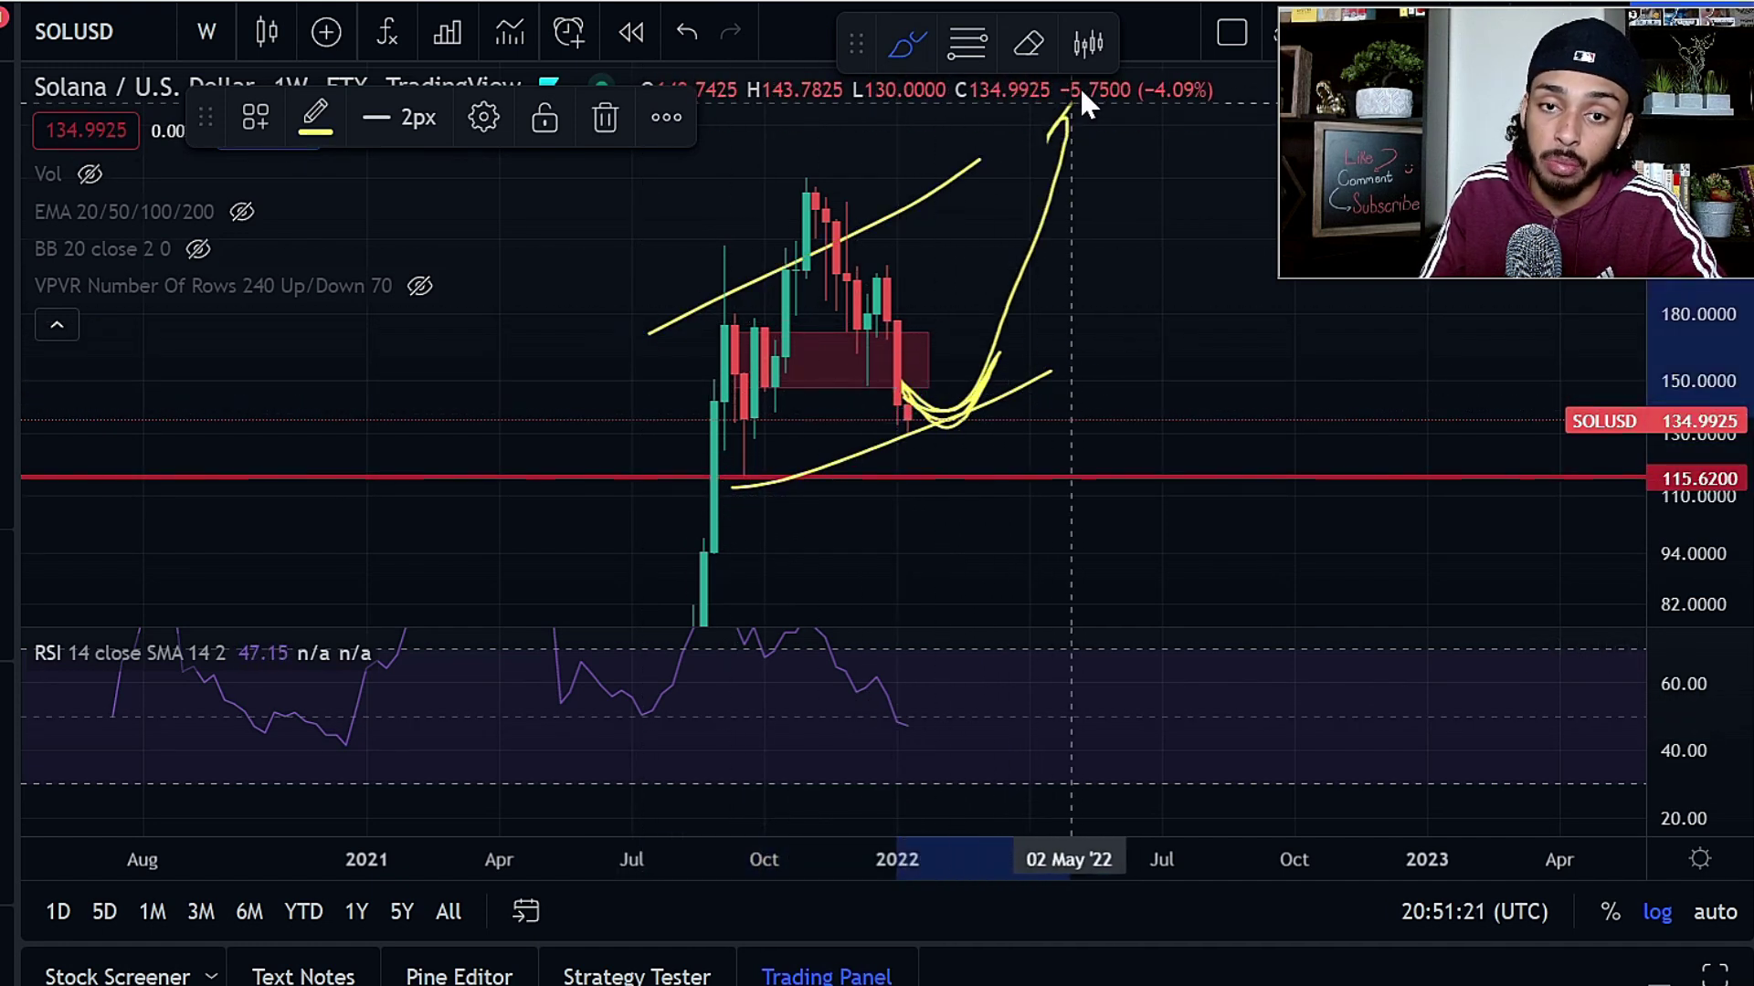
{"action": "key", "text": "ctrl+z"}
{"action": "key", "text": "ctrl+z"}
{"action": "key", "text": "ctrl+z"}
{"action": "key", "text": "ctrl+z"}
{"action": "mouse_move", "coordinate": [1661, 439]}
{"action": "left_mouse_down"}
{"action": "mouse_move", "coordinate": [1663, 548]}
{"action": "mouse_move", "coordinate": [1654, 537]}
{"action": "left_mouse_up"}
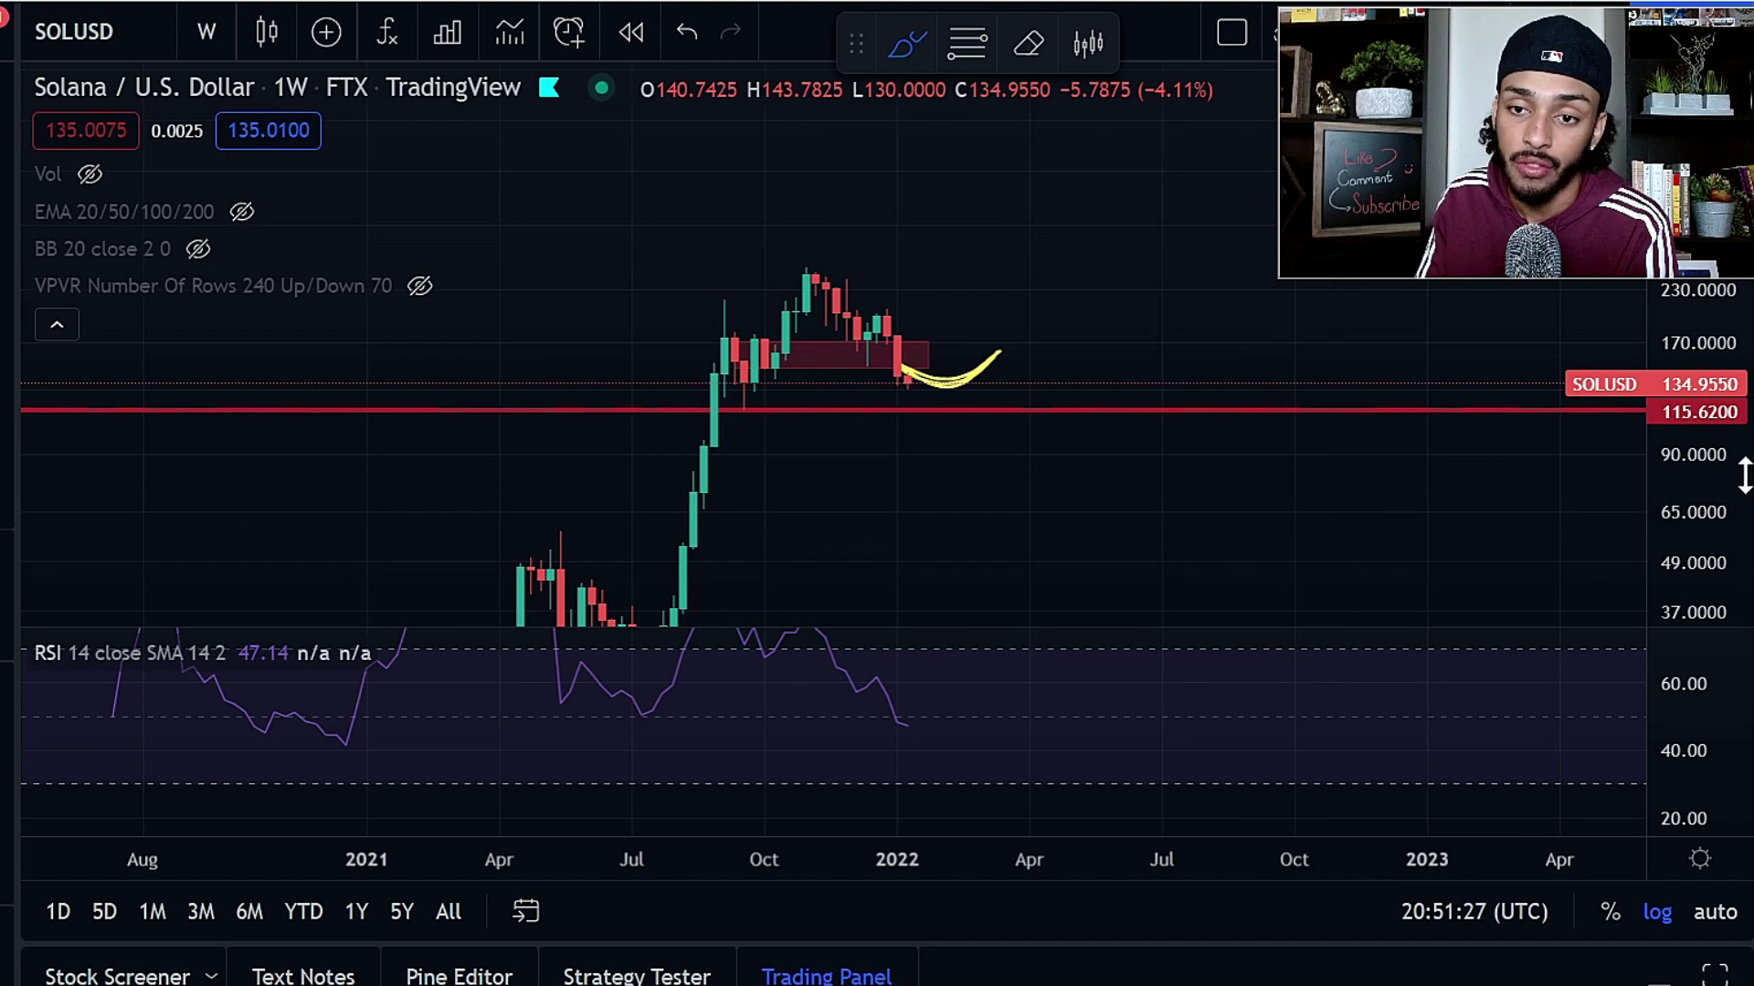
{"action": "left_click_drag", "start_coordinate": [1704, 466], "coordinate": [1660, 239]}
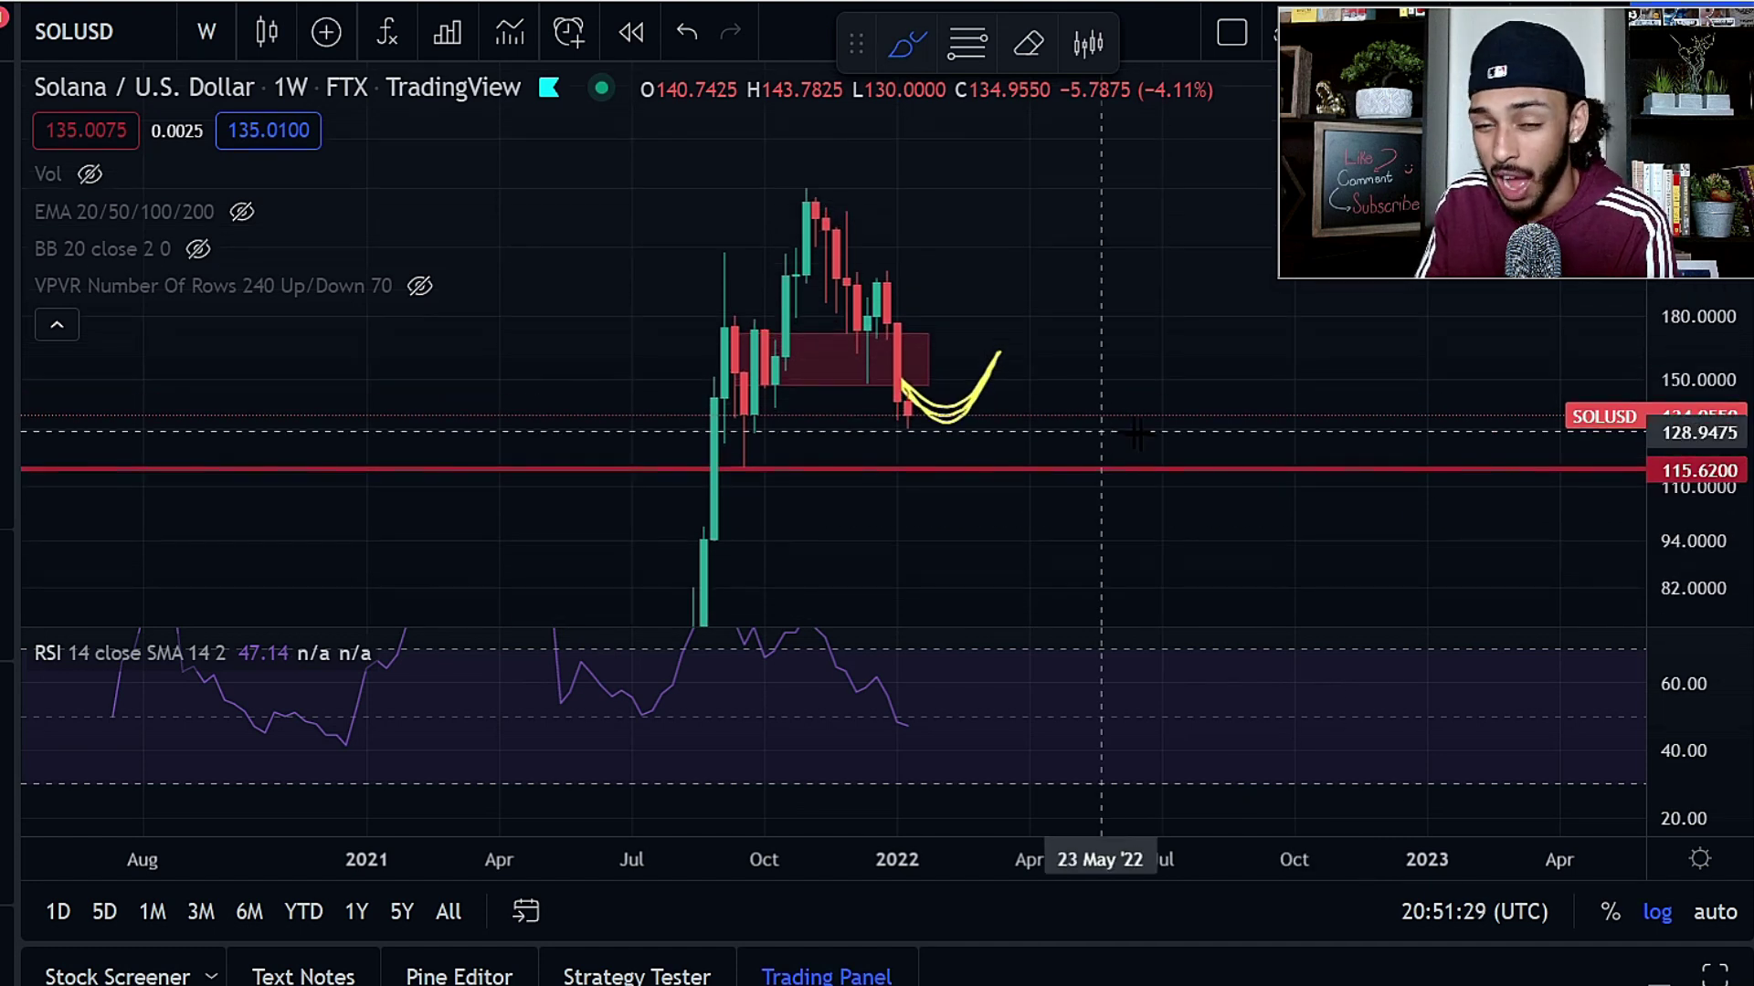